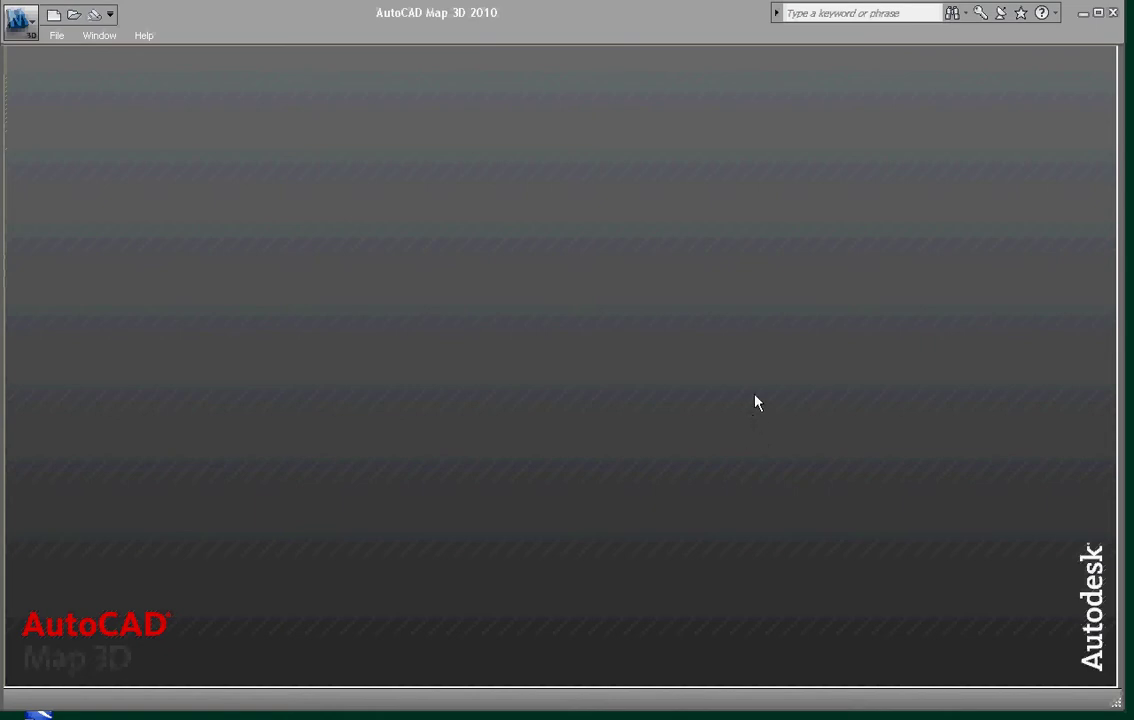
- Create a drawing from the ArpentagePrototype2008(AEC).dwt template and attach $Calculs.dwg to its drawing set
click(53, 15)
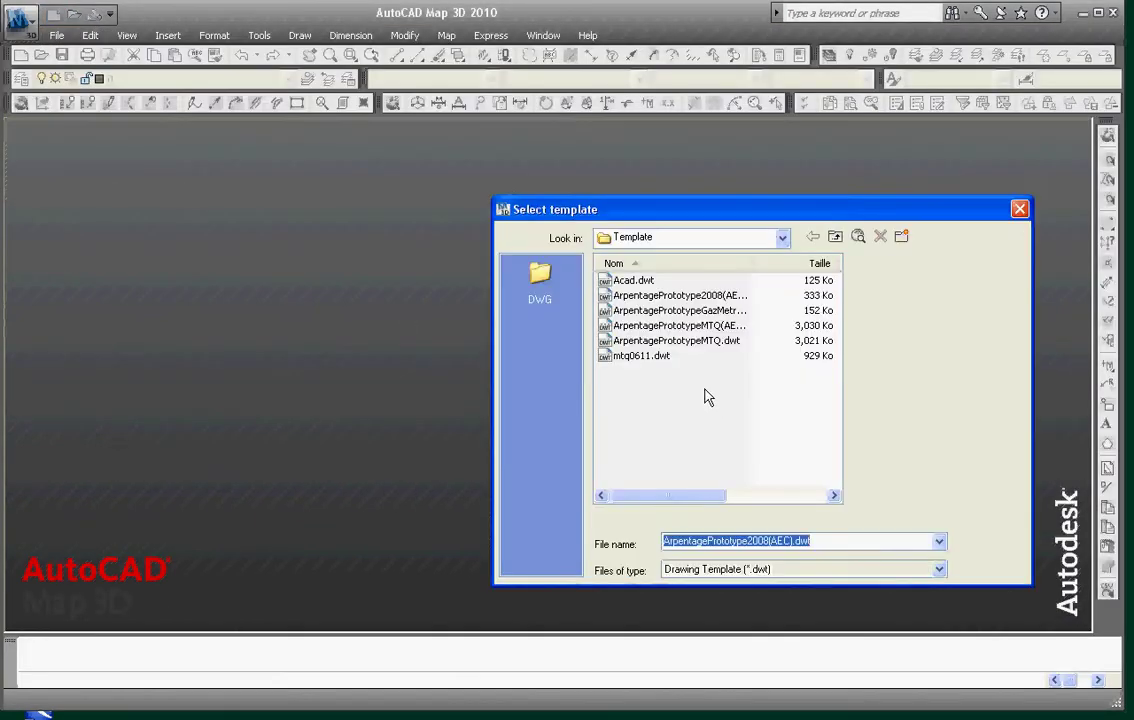
double_click(612, 297)
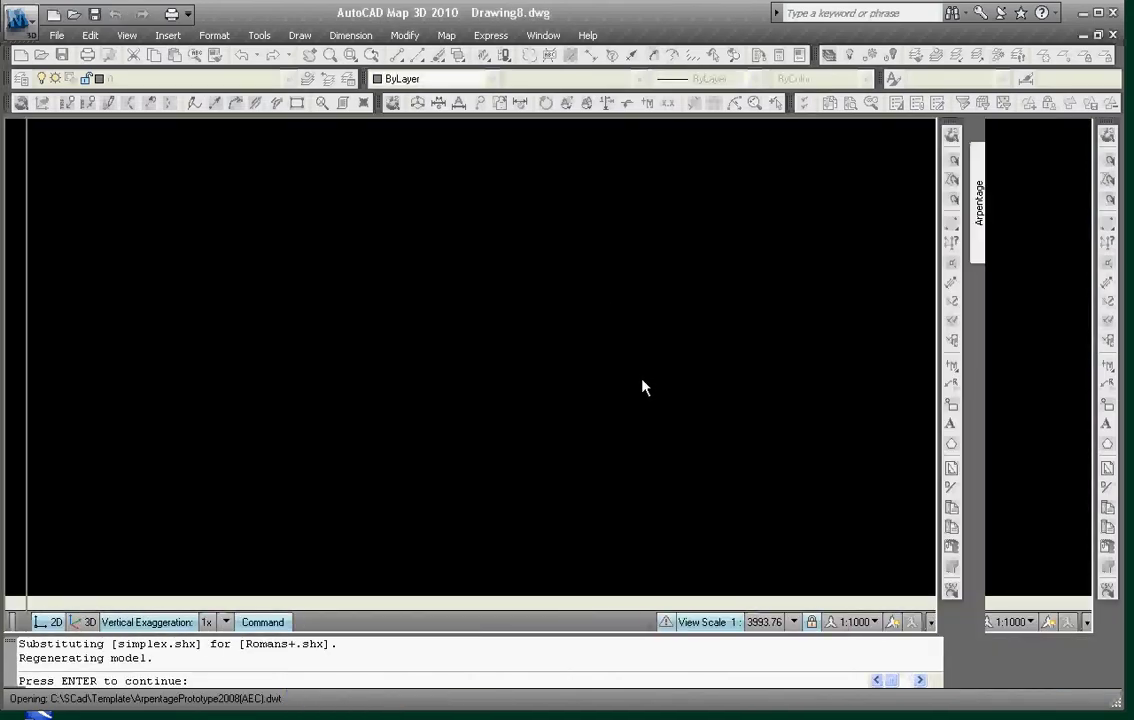
click(830, 105)
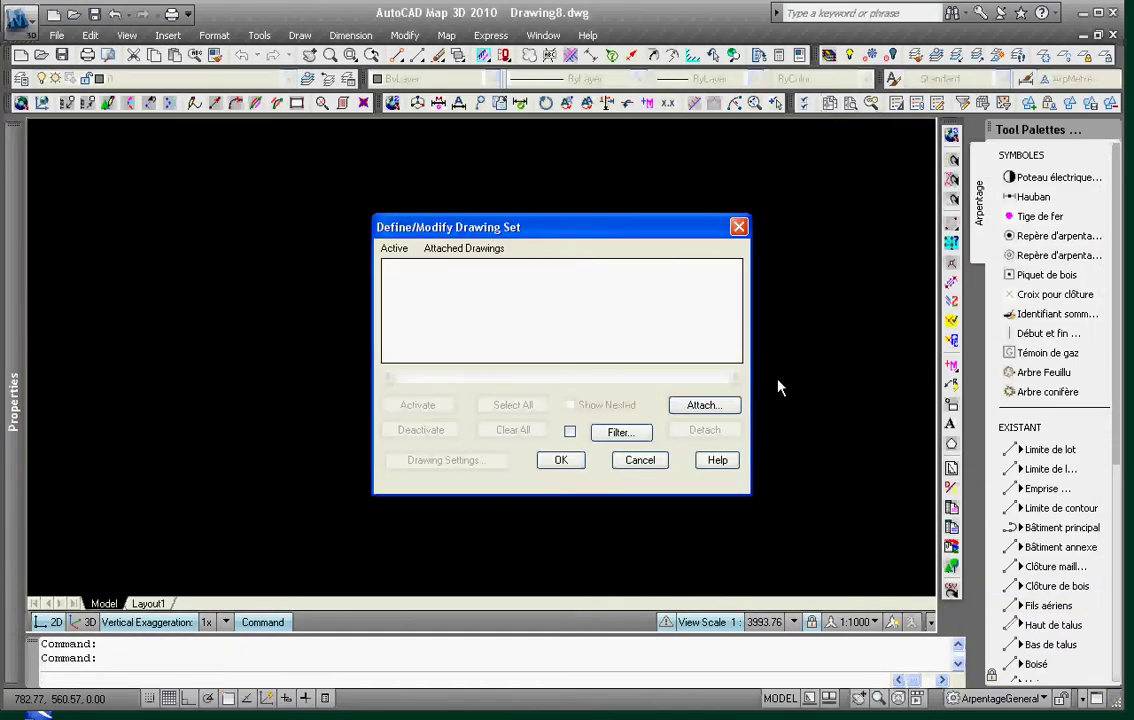
click(706, 405)
click(482, 591)
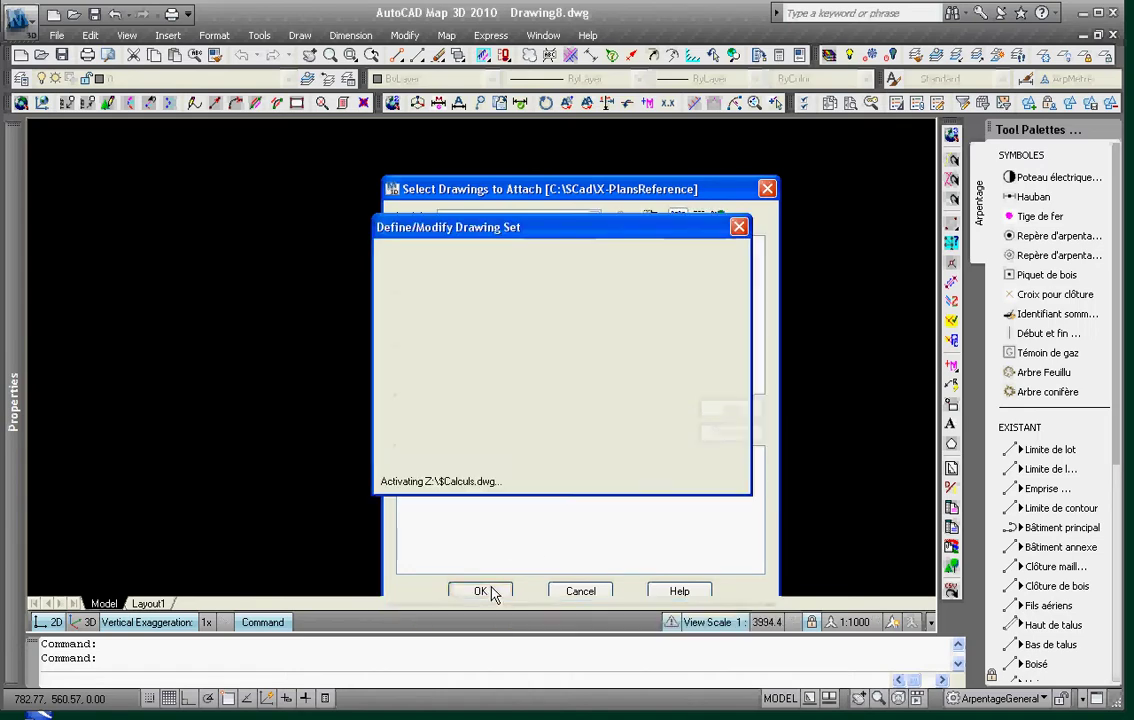
click(561, 461)
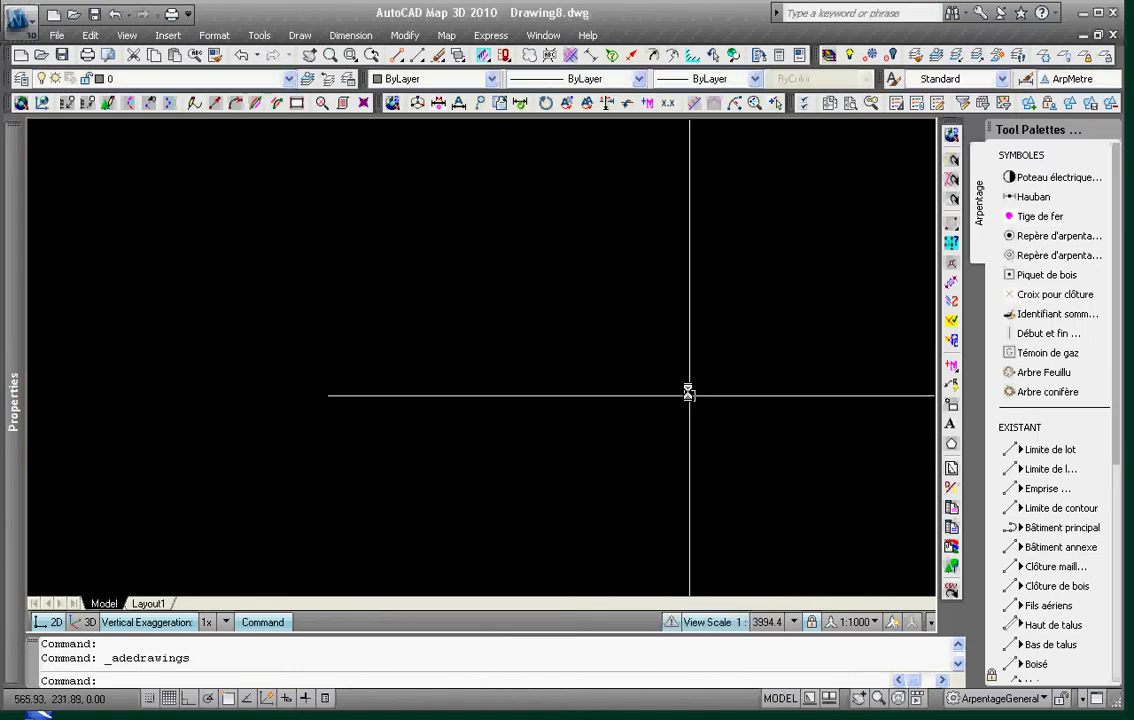
- Locate lot number 4 607 064 in the attached drawing with a Preview query on the text value *4 607 064
click(963, 104)
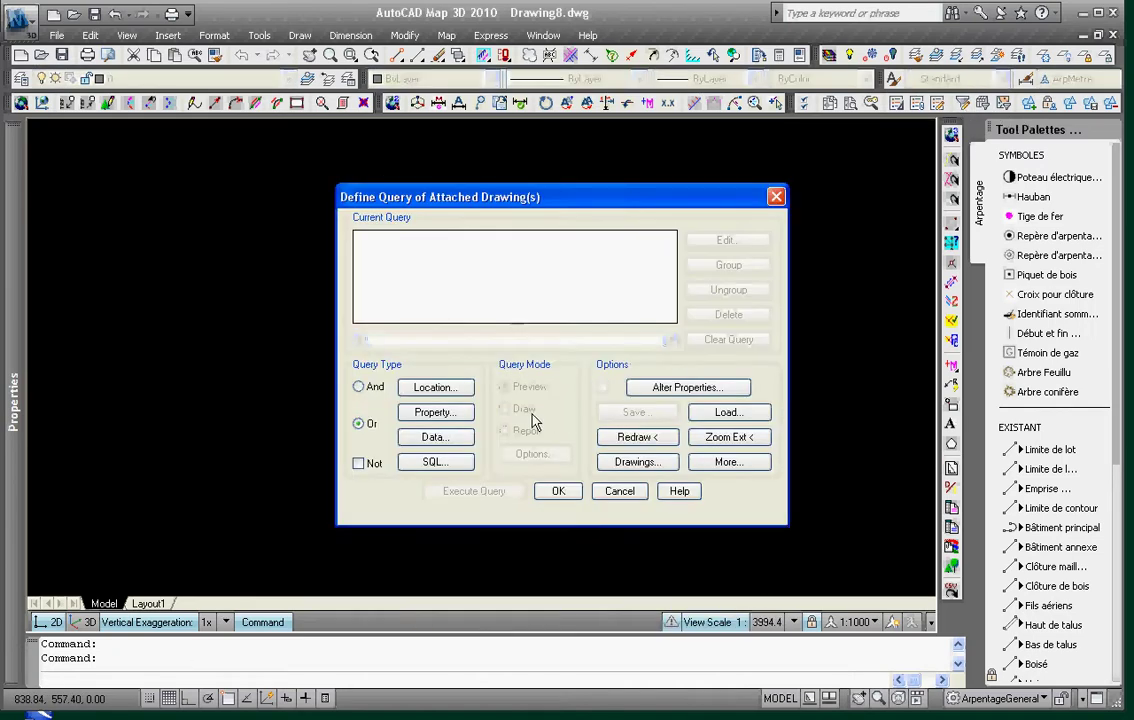
click(436, 412)
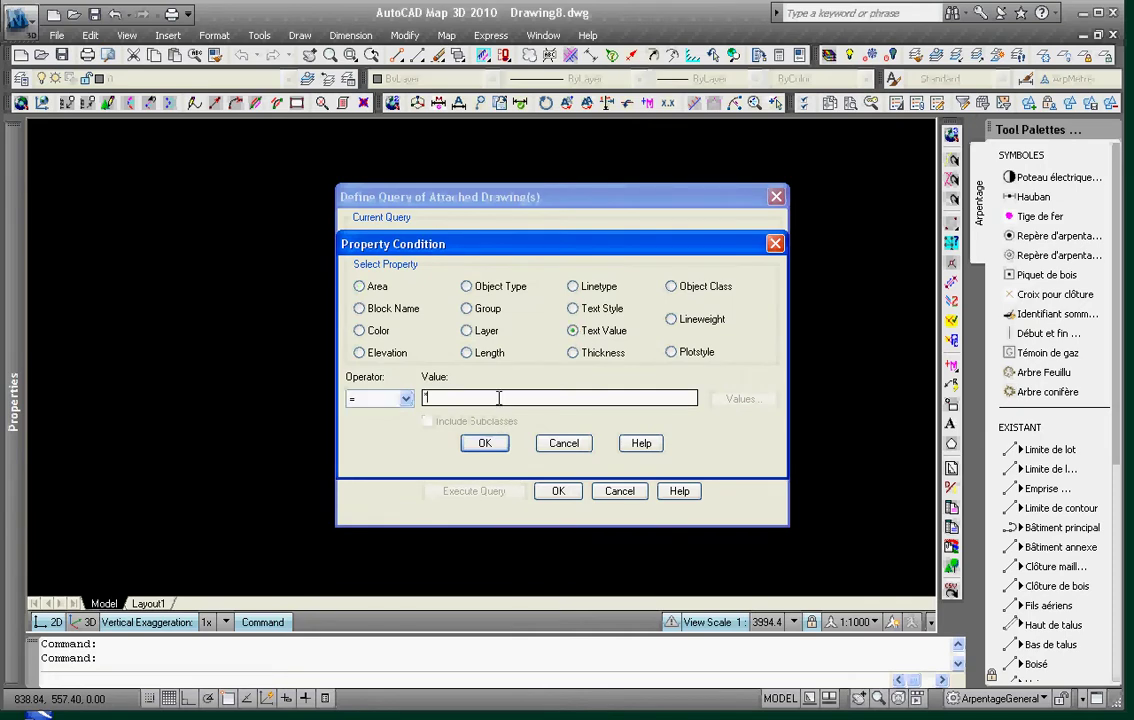
text(*4 607 064)
key(Return)
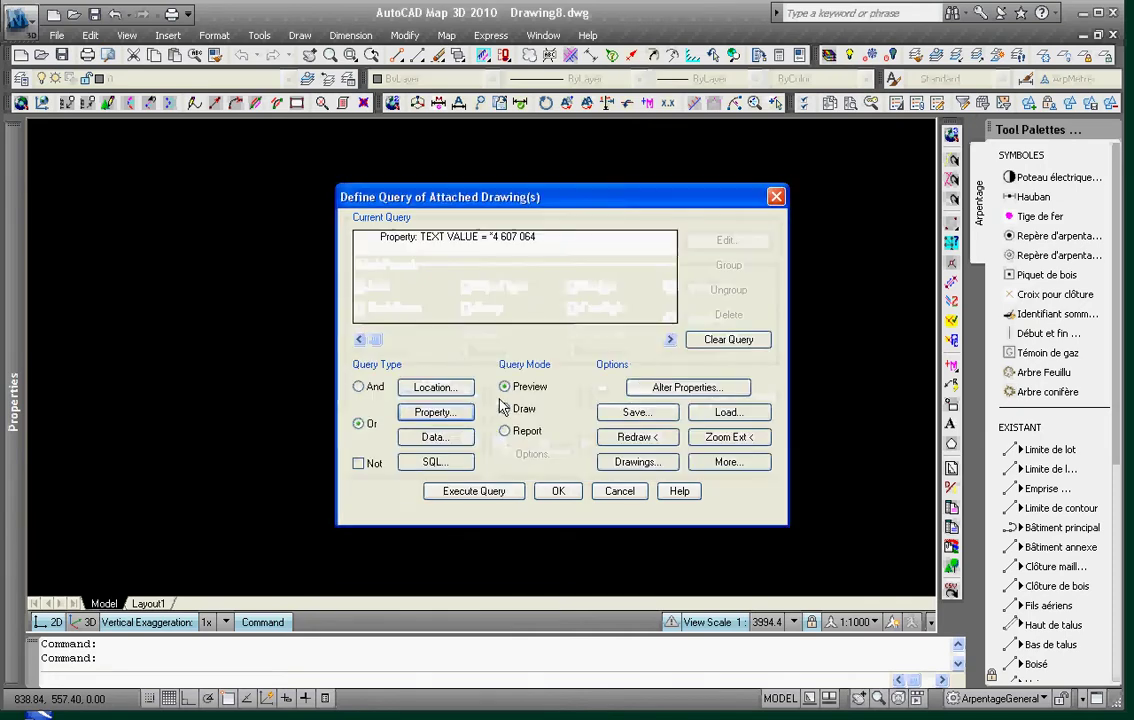
click(476, 493)
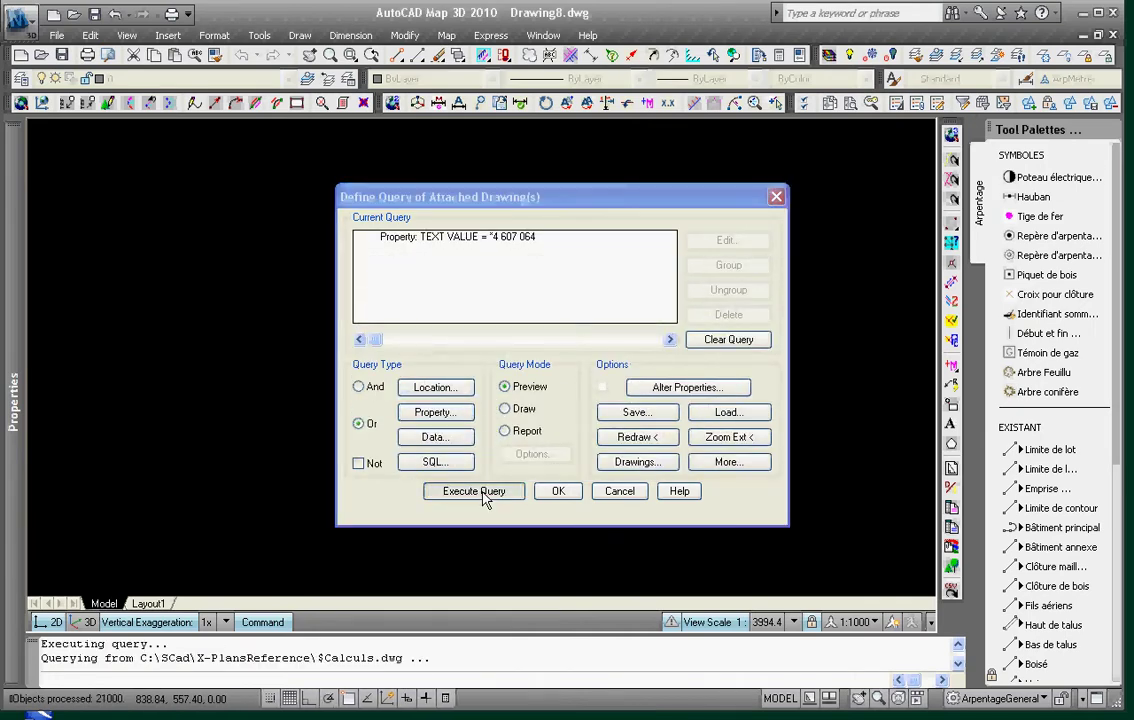
text(z)
key(Return)
text(e)
key(Return)
scroll(500, 432, down, 6)
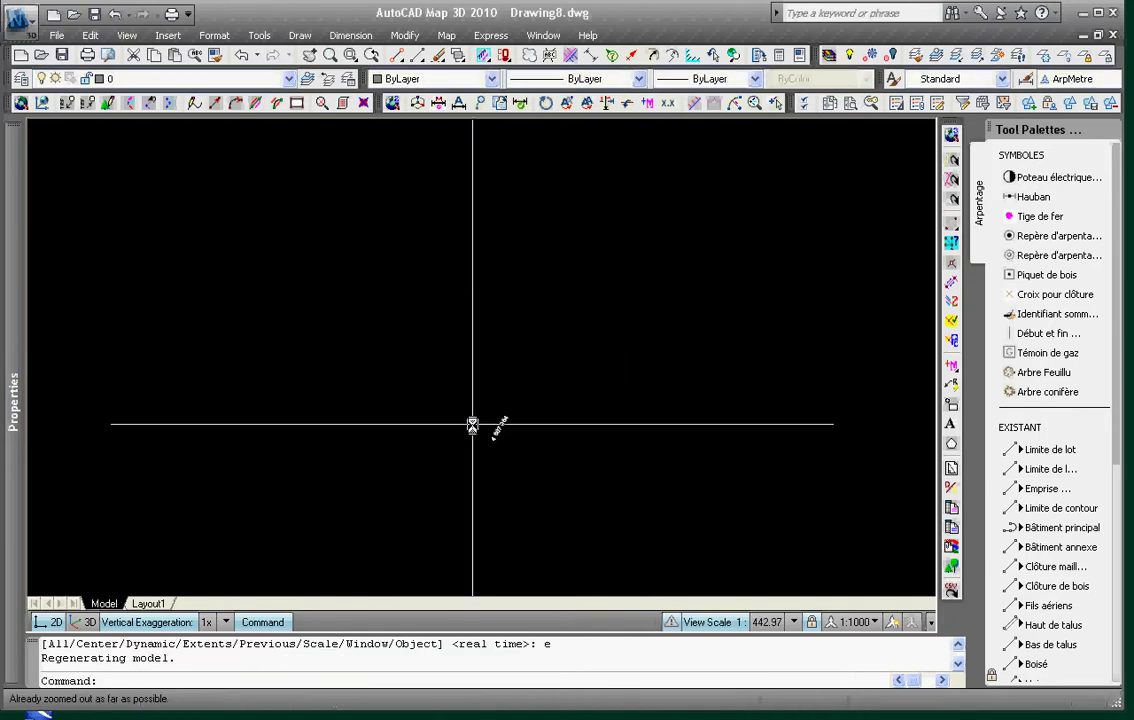
- Replace the query with a crossing-window location condition around the located lot number and run it in Preview mode
text(z)
key(Return)
text(.7)
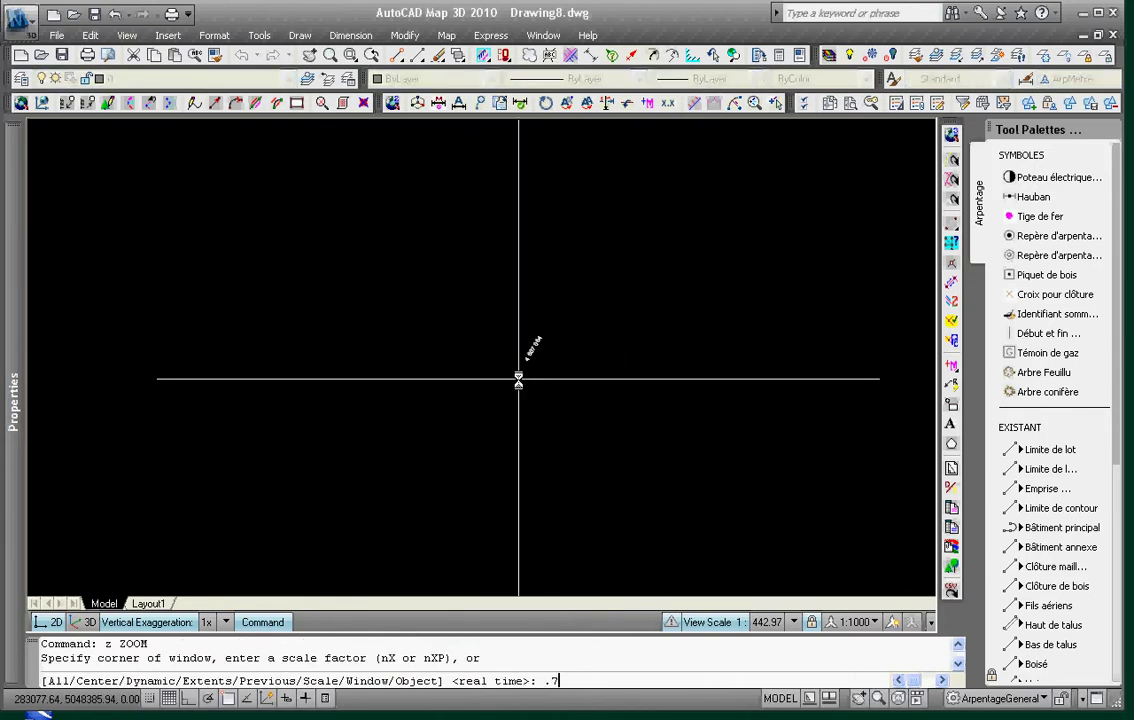
text(x)
key(Return)
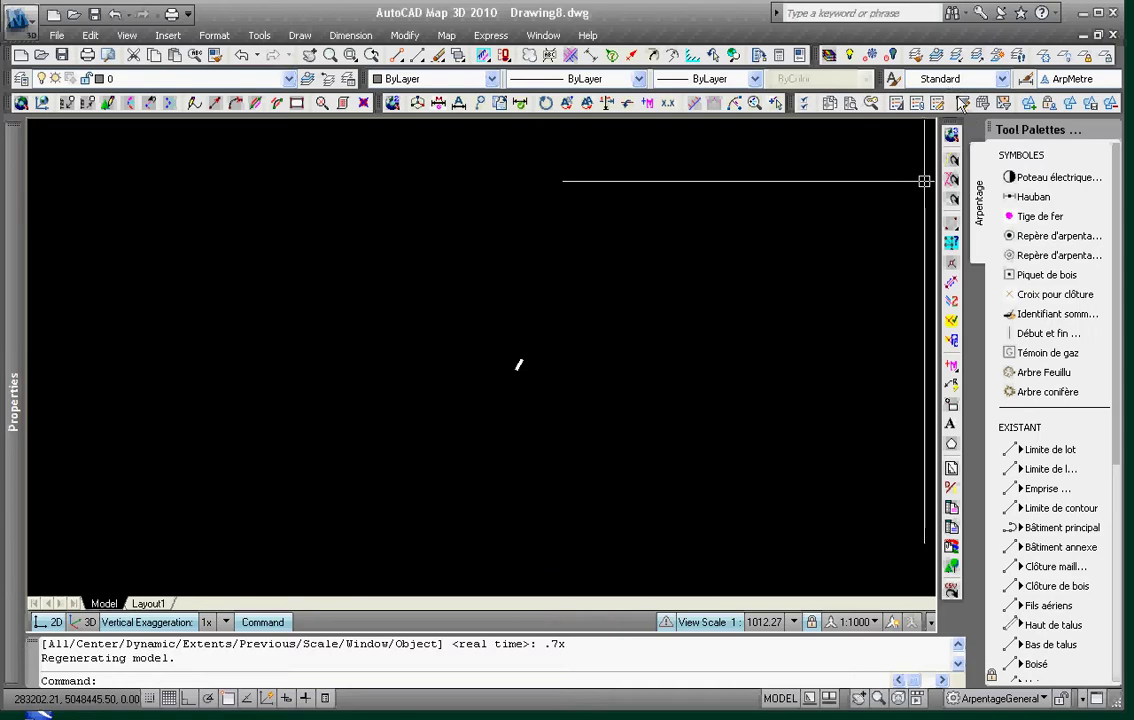
click(958, 98)
click(728, 340)
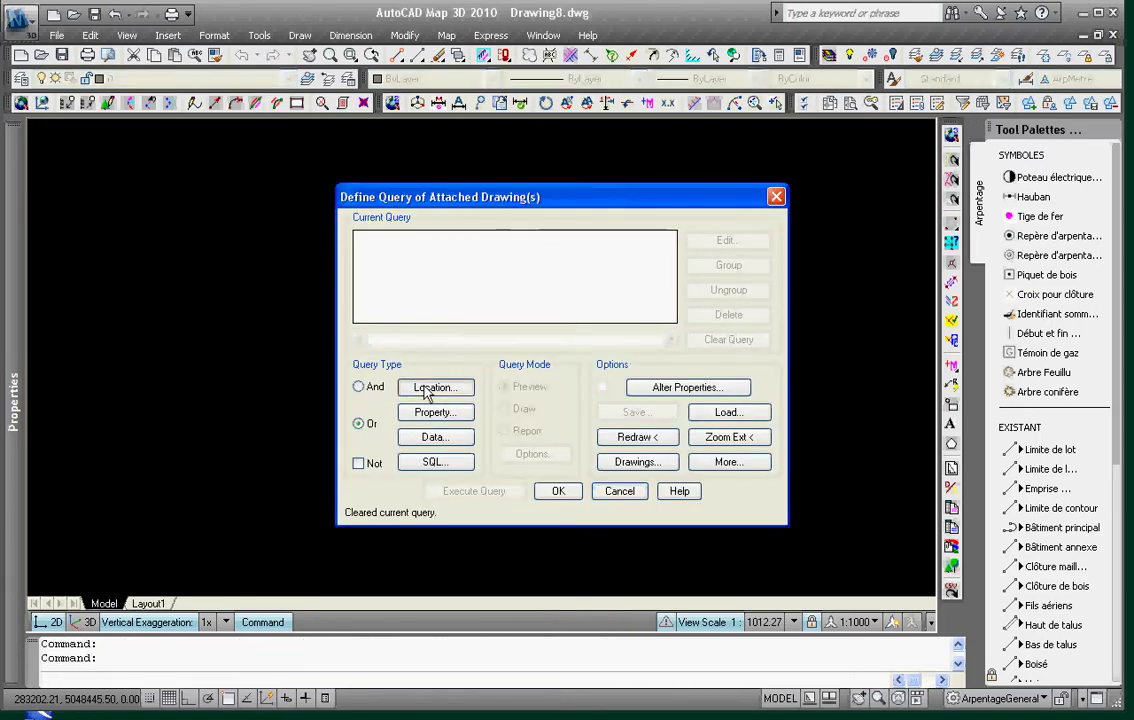
click(435, 387)
click(410, 400)
click(430, 486)
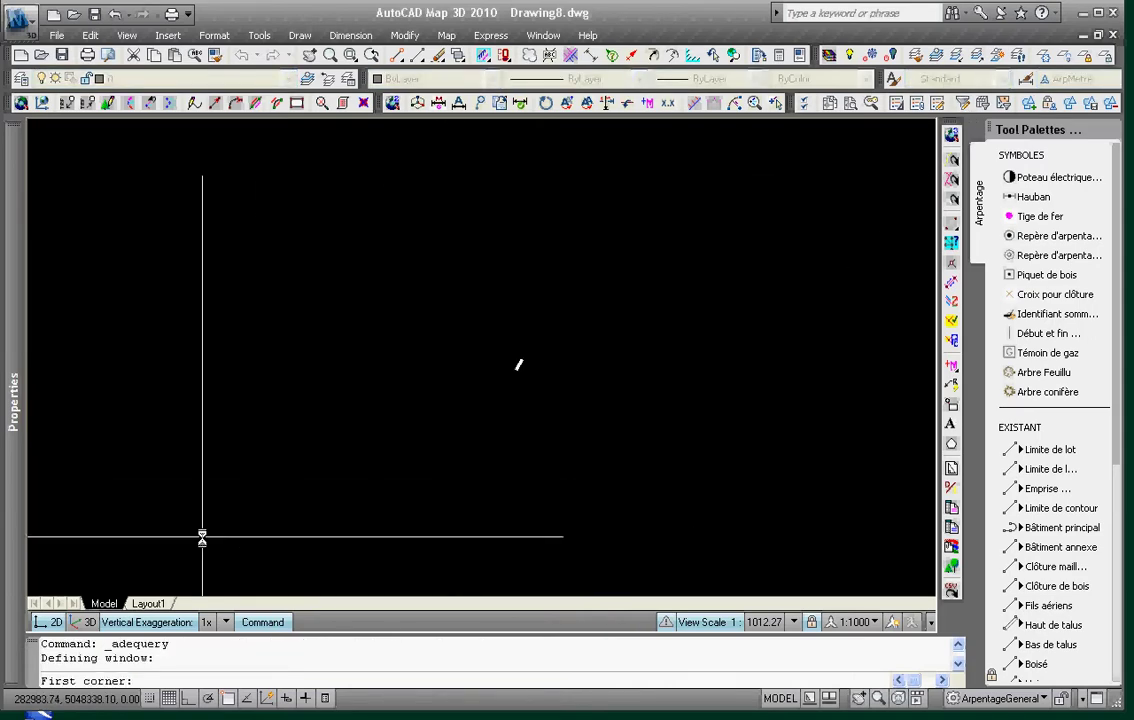
click(908, 127)
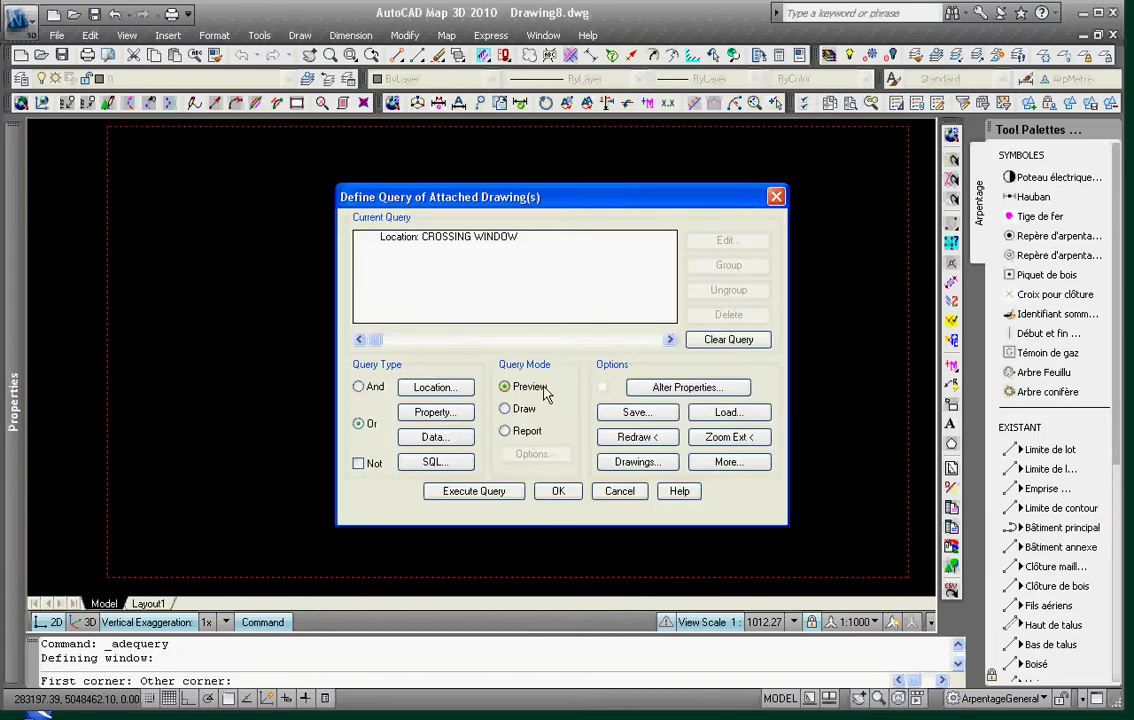
click(468, 491)
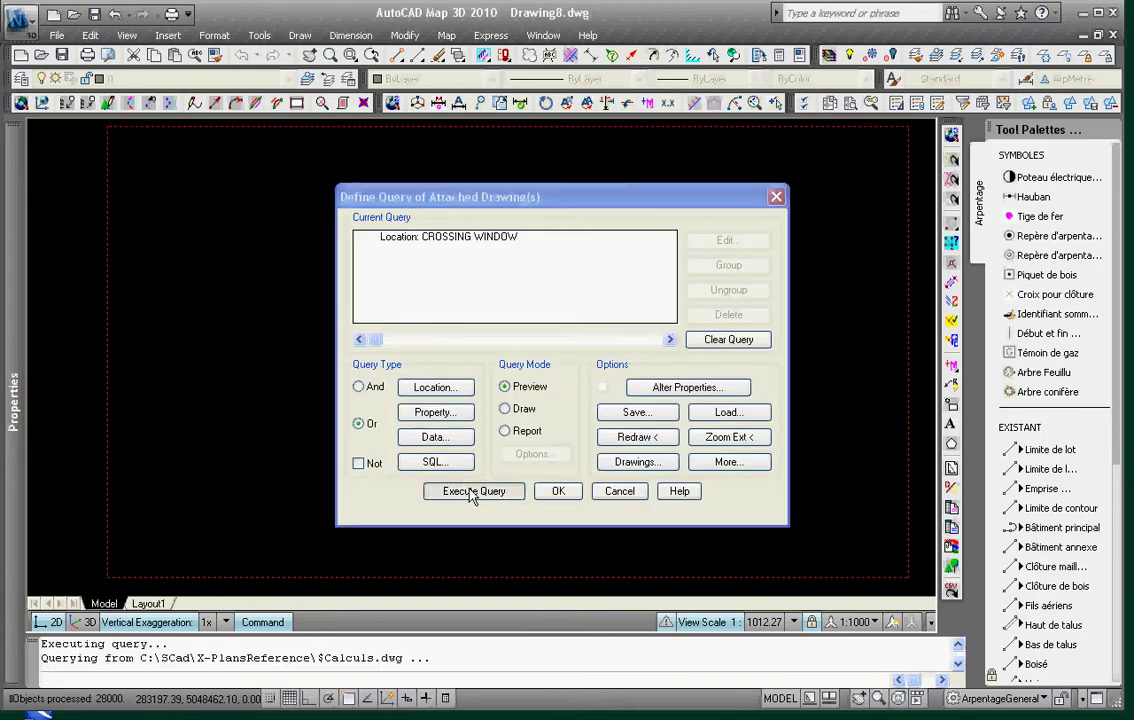
- Query the attached drawing in Draw mode using a larger crossing window around the previewed lots and the open land beside them
scroll(467, 491, down, 2)
mouse_move(450, 495)
middle_down()
mouse_move(648, 385)
mouse_move(628, 418)
middle_up()
key(Escape)
key(Escape)
text(z)
key(Return)
text(.)
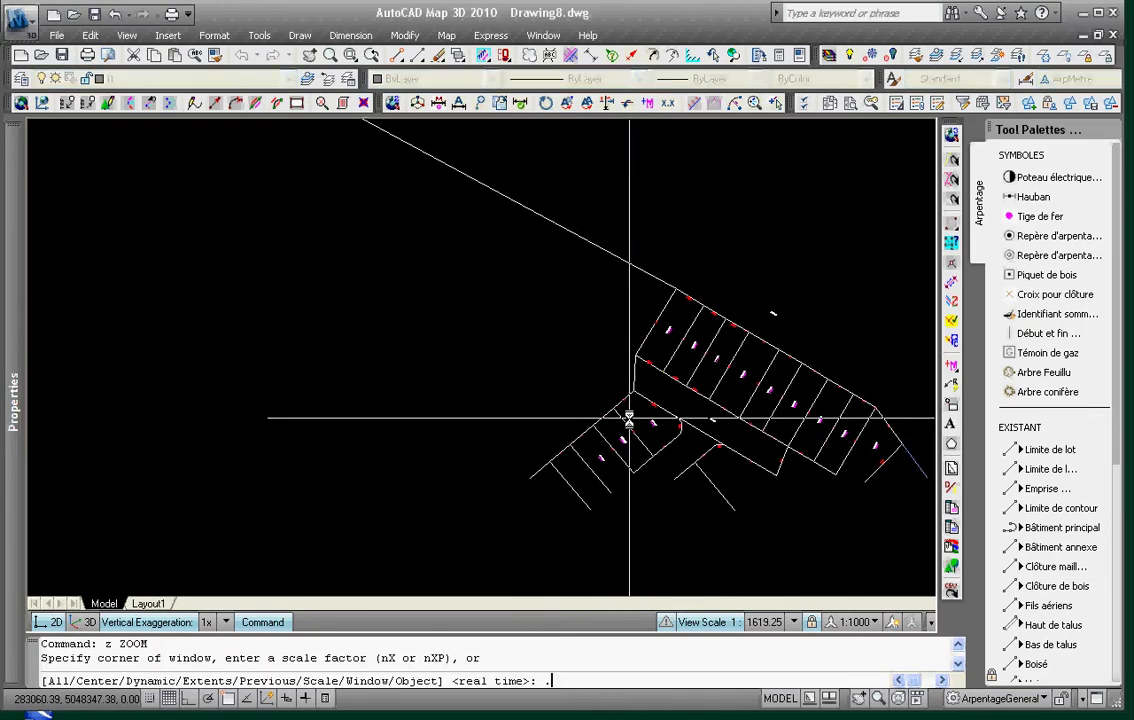
text(6x)
key(Return)
middle_drag(486, 329, 623, 375)
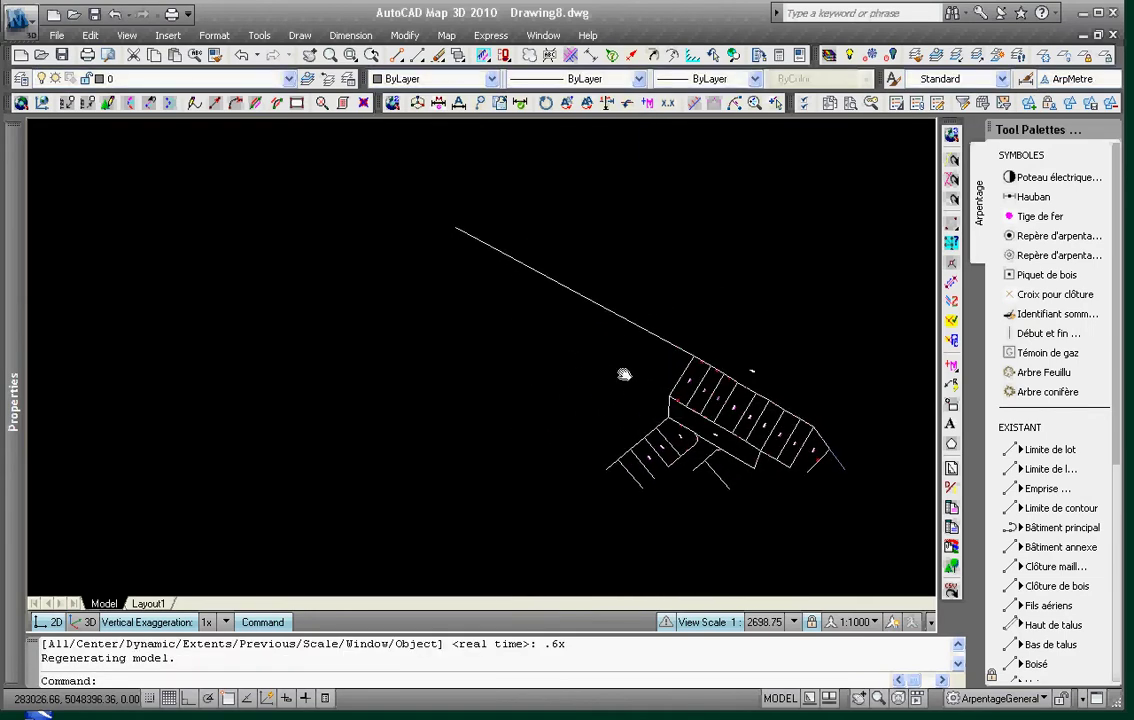
click(964, 104)
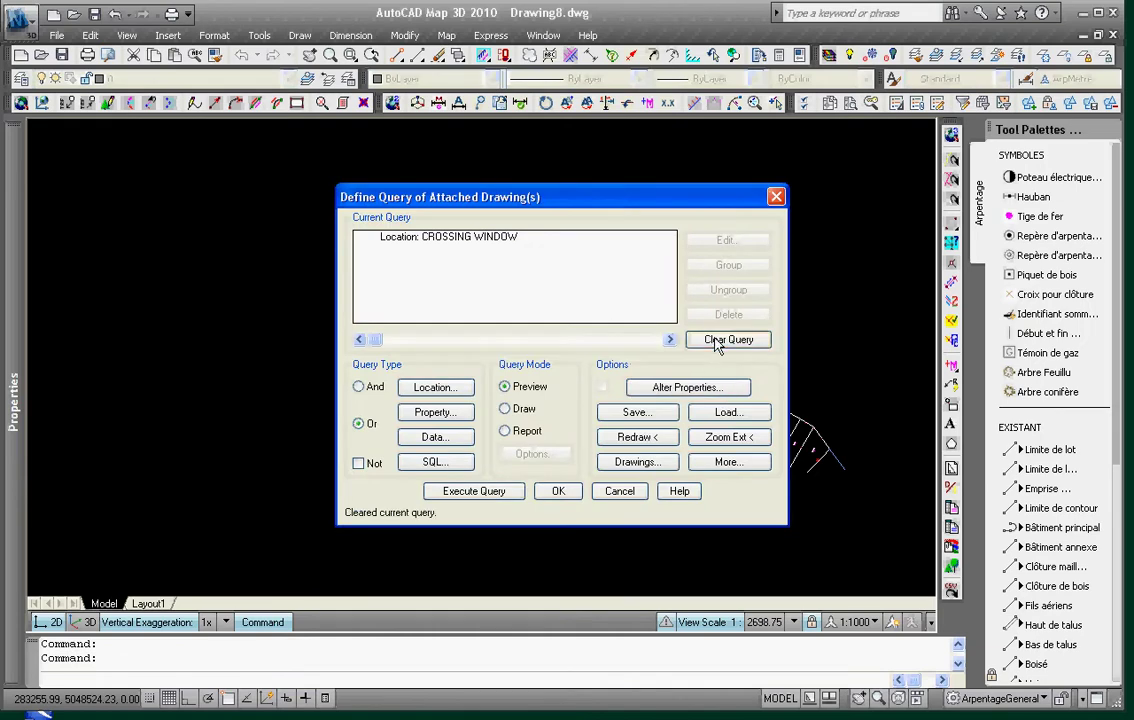
click(435, 387)
click(411, 401)
click(430, 484)
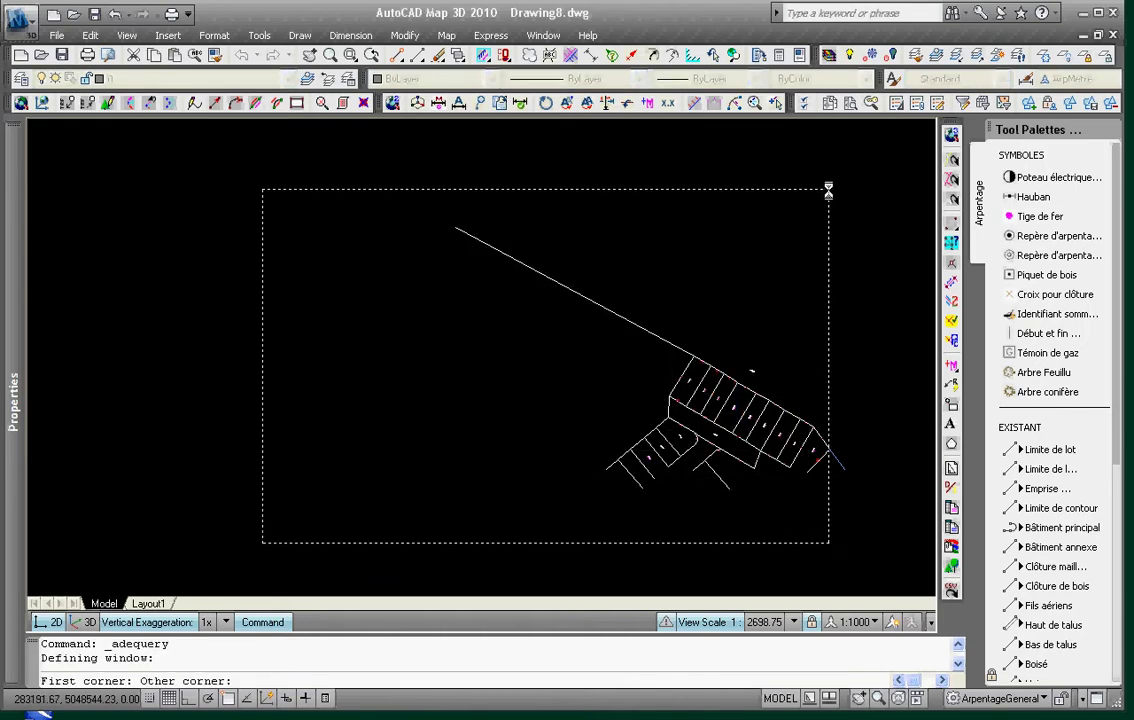
click(505, 410)
click(506, 494)
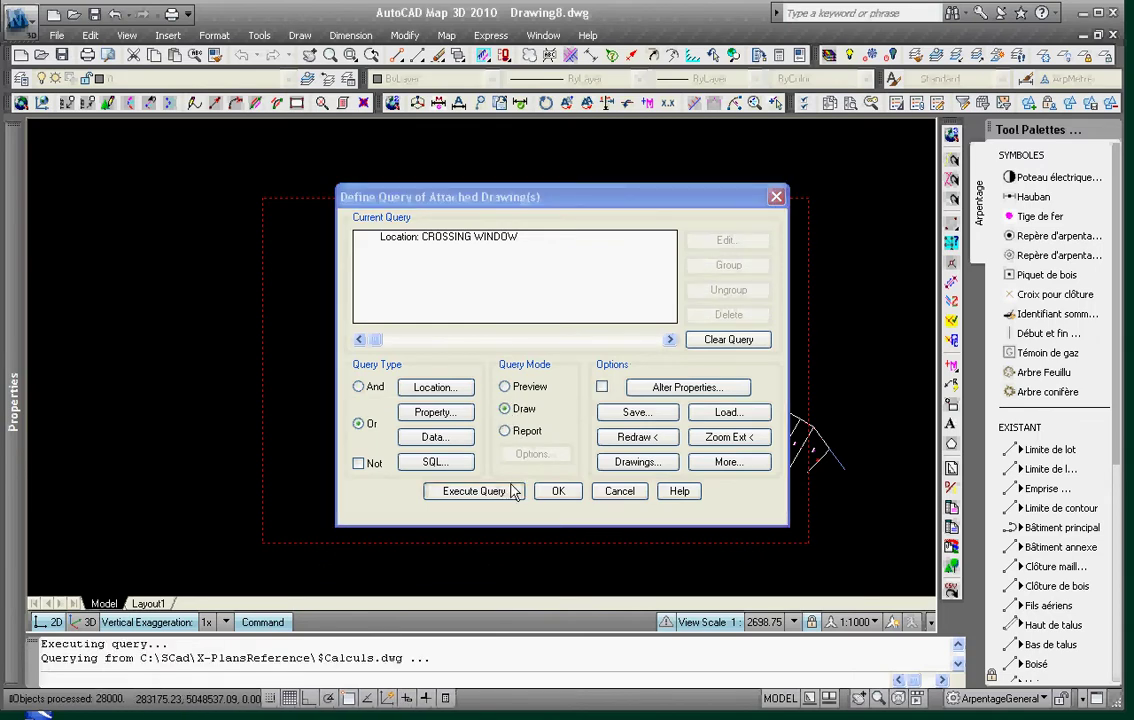
- Detach $Calculs.dwg from the drawing set and dismiss the resulting notification
click(829, 105)
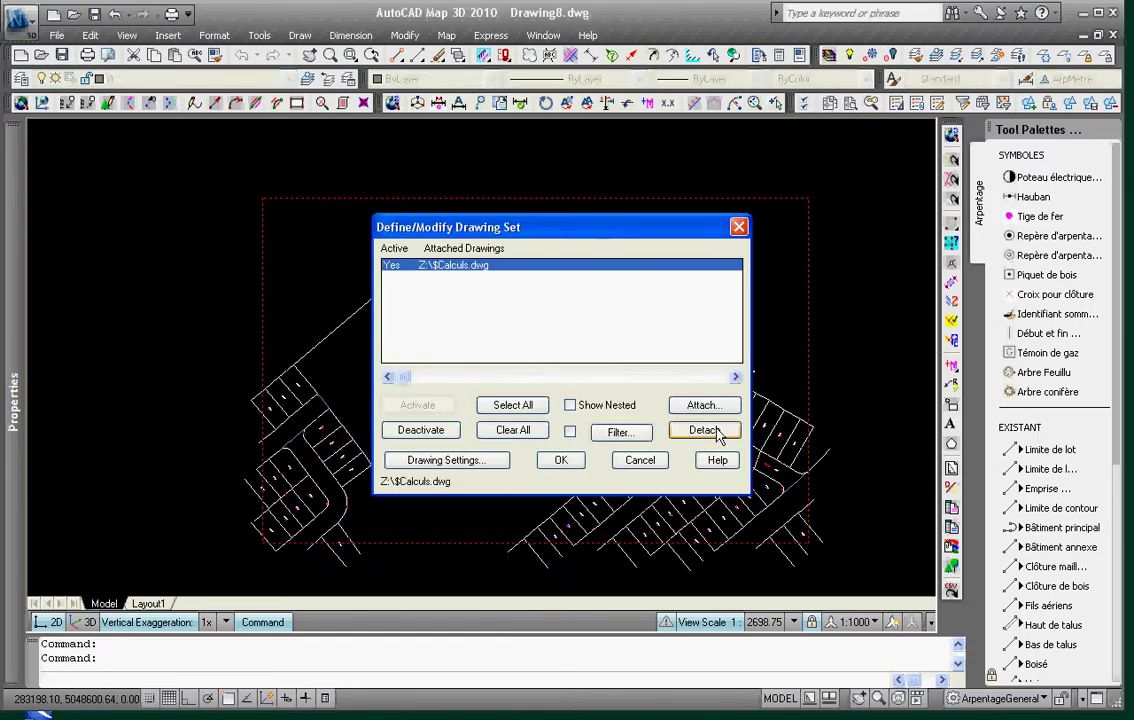
click(704, 430)
click(561, 460)
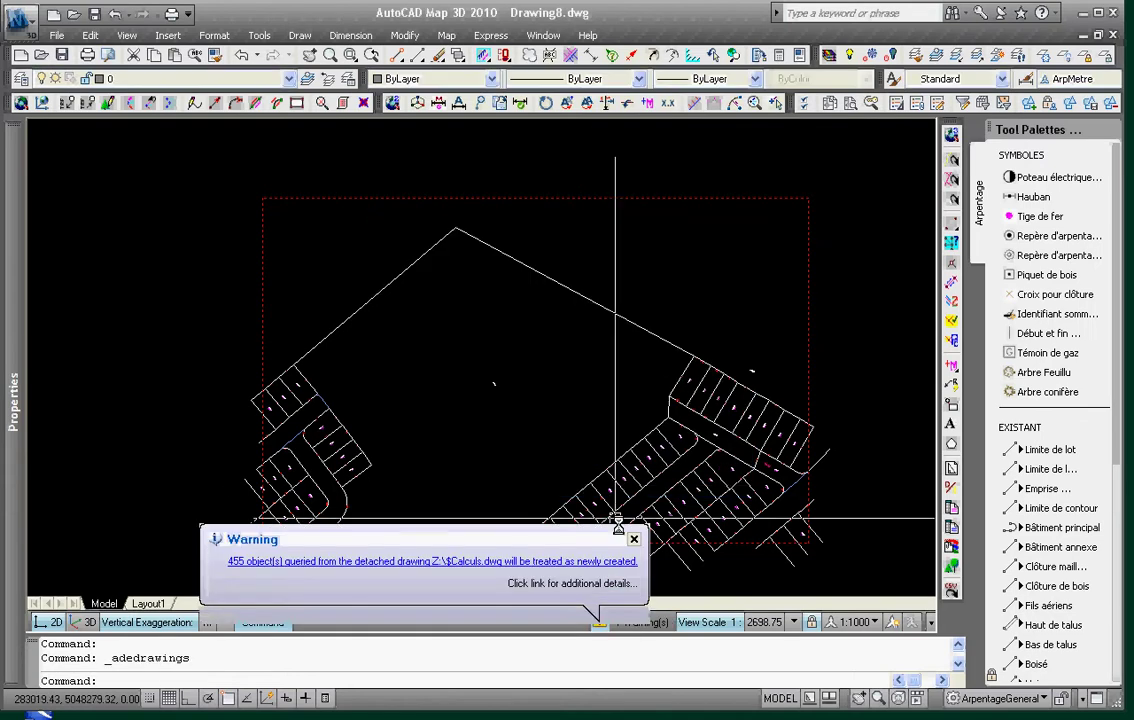
click(597, 622)
click(645, 514)
key(Escape)
- Move lot number 4 607 147 from the open land to just west of lot 4 607 064
scroll(518, 397, up, 6)
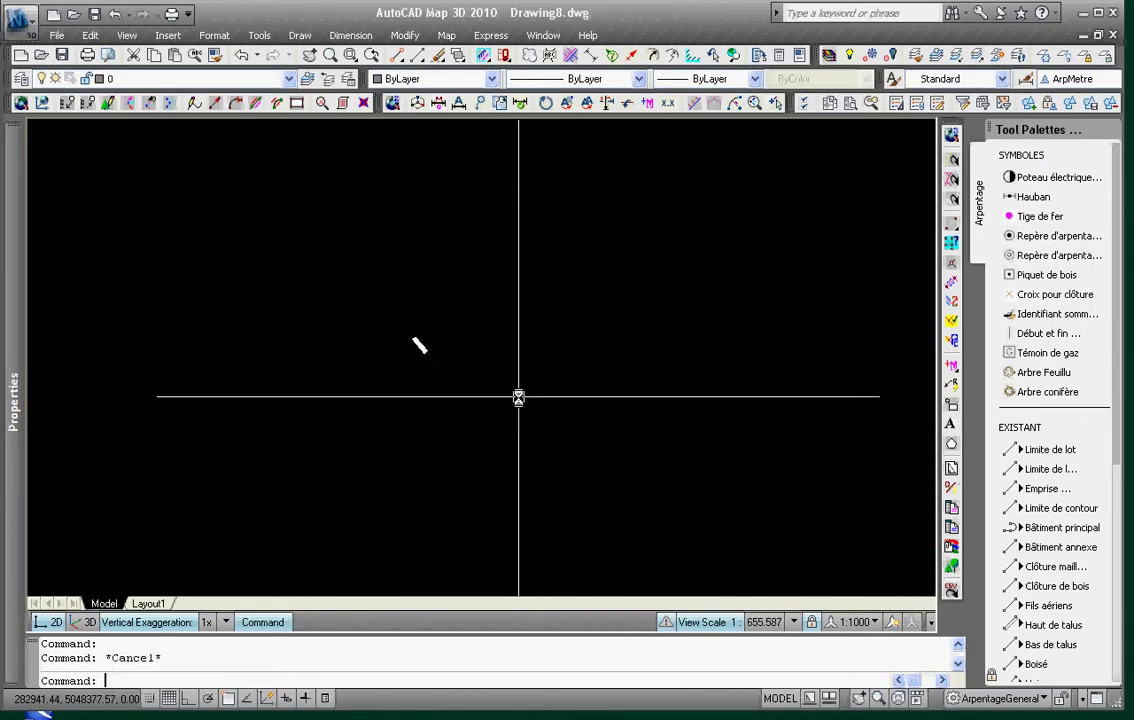
key(Escape)
text(m)
key(space)
click(455, 318)
click(380, 380)
key(space)
click(418, 347)
middle_drag(799, 351, 440, 348)
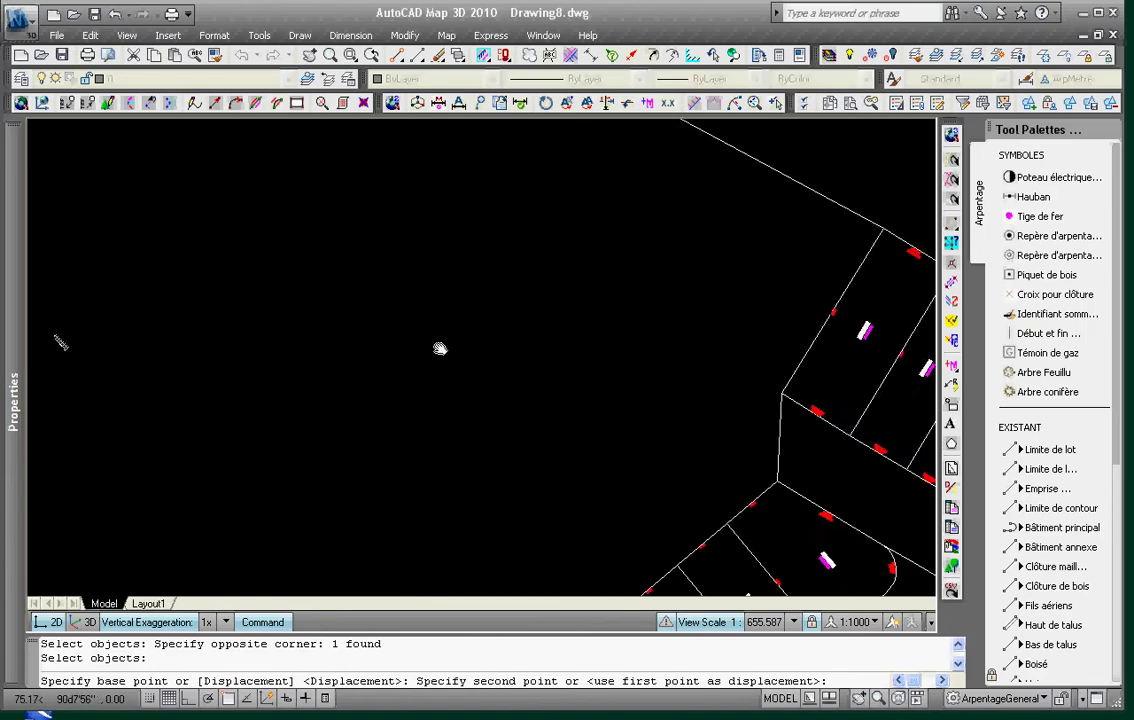
scroll(620, 329, down, 2)
scroll(689, 304, up, 5)
key(Escape)
- Move lot number 2 655 321 to just outside the north boundary of lot 4 607 064
scroll(605, 340, down, 3)
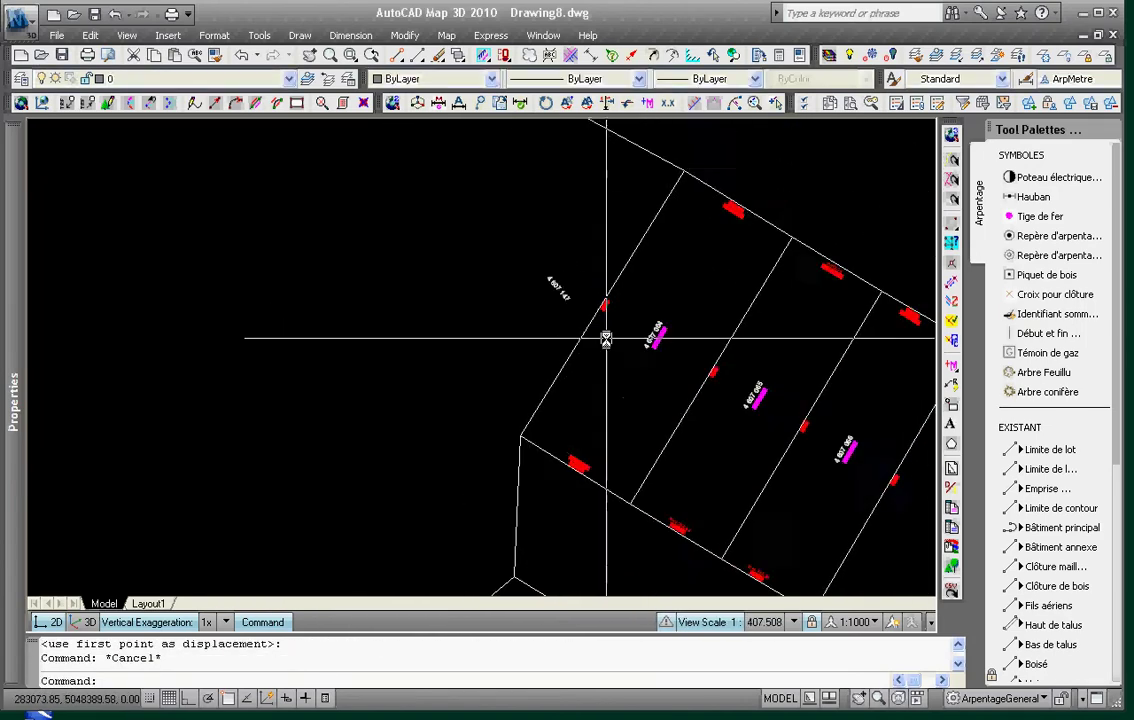
scroll(606, 339, down, 2)
text(m)
key(space)
click(893, 296)
key(space)
click(898, 329)
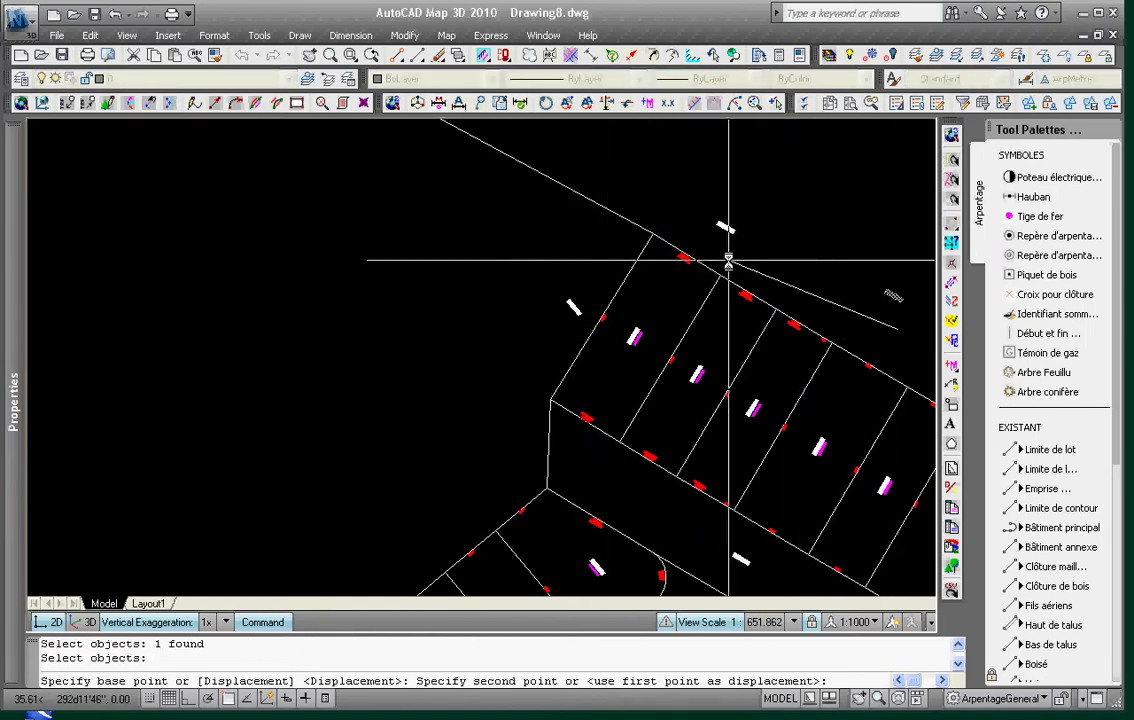
click(714, 264)
key(Escape)
- Move lot number 4 607 063 along the street to its west end, below lot 4 607 064
key(space)
click(741, 556)
key(space)
click(777, 571)
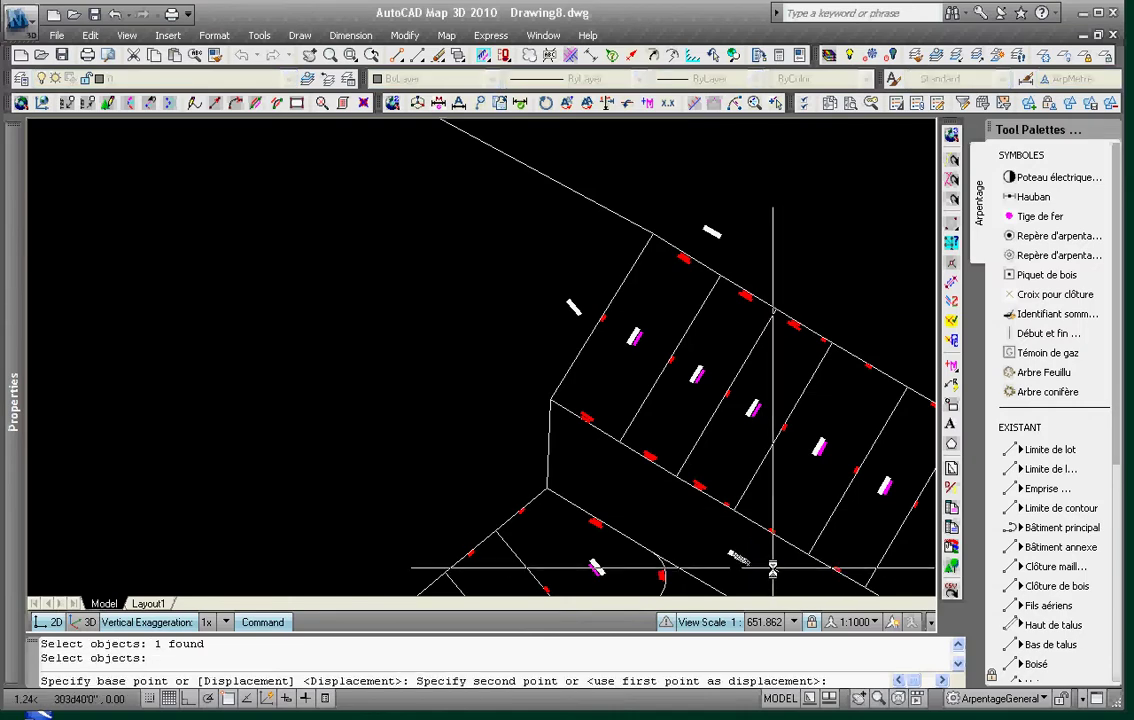
click(609, 461)
- Move the street name RUE JEAN to the west end of the street, just above lot number 4 607 063
scroll(696, 527, down, 2)
middle_drag(696, 527, 609, 345)
key(space)
click(794, 457)
key(space)
click(807, 474)
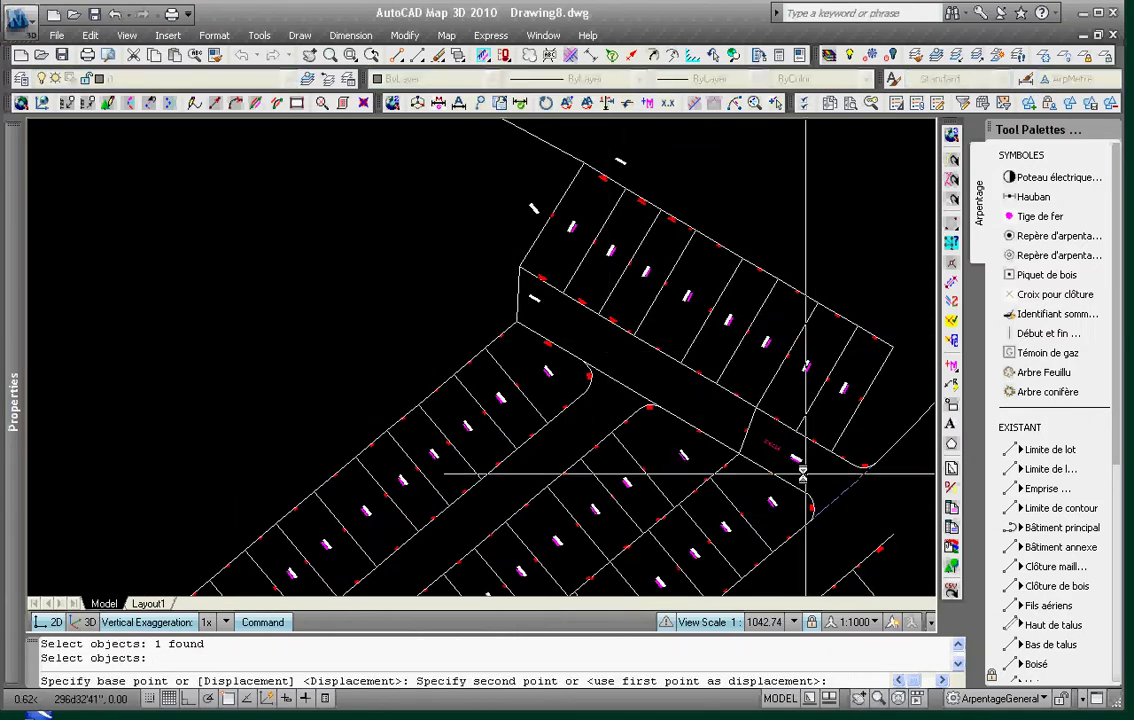
scroll(579, 327, up, 6)
click(557, 314)
middle_drag(574, 314, 654, 476)
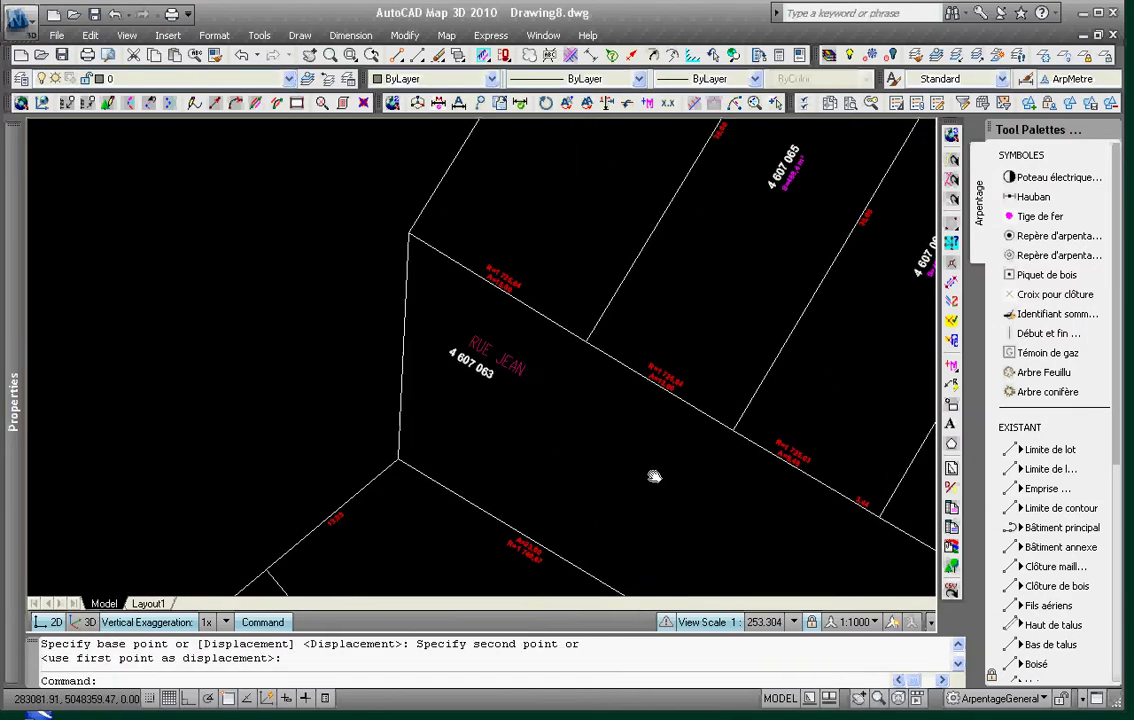
key(Escape)
- Break a gap in the street-side boundary of lot 4 607 065, where its radius and arc label sits
scroll(660, 462, down, 3)
key(Escape)
scroll(640, 420, up, 6)
text(b)
key(Return)
click(599, 412)
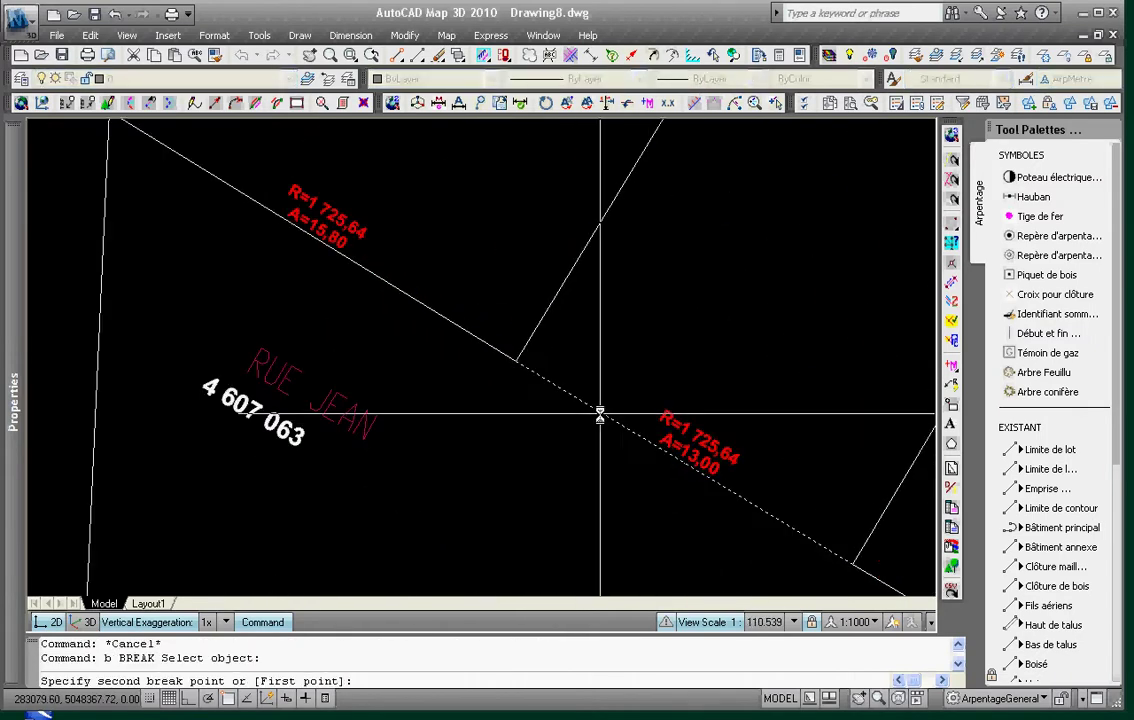
click(807, 537)
- Break a gap in the north boundary of lot 4 607 065, between its two side lines
scroll(764, 362, down, 4)
middle_drag(764, 362, 603, 543)
key(Escape)
key(Escape)
text(b)
key(space)
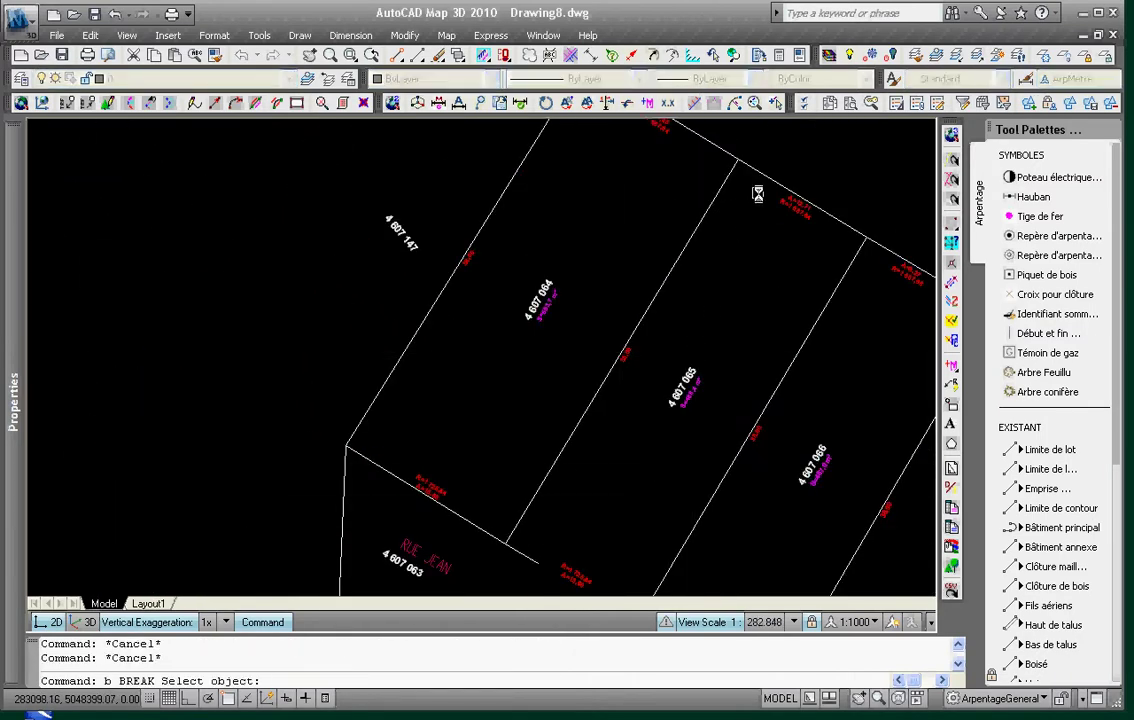
click(775, 181)
click(842, 222)
- Break a short gap in the long boundary line just northwest of the north corner of lot 4 607 064
scroll(678, 253, down, 1)
middle_drag(678, 253, 740, 344)
key(space)
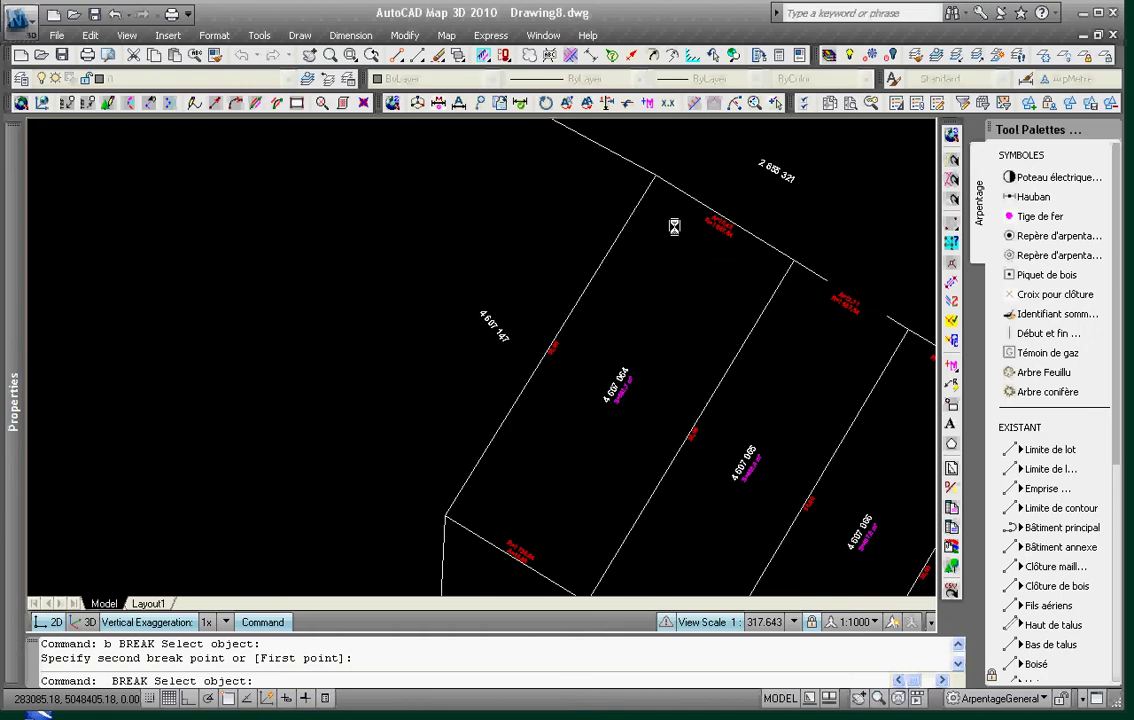
click(606, 149)
click(544, 141)
- Break a gap in the line closing the west end of the street beside lot number 4 607 063
middle_drag(466, 586, 483, 462)
key(space)
click(458, 450)
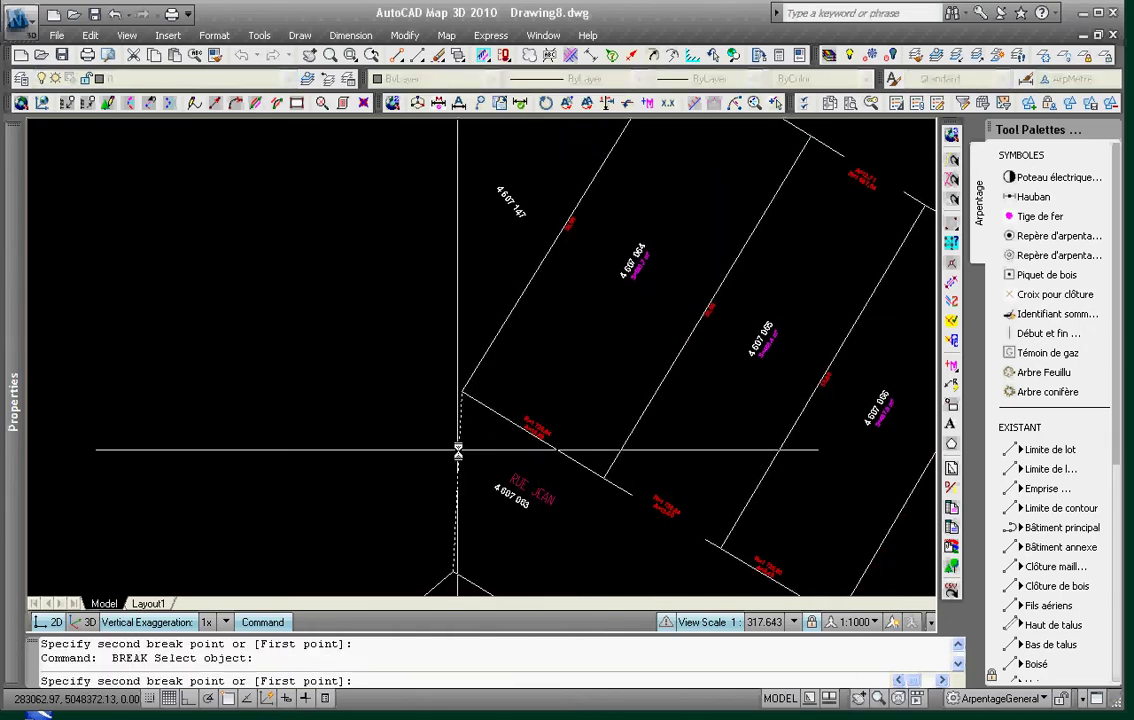
click(456, 519)
scroll(680, 450, down, 4)
key(Escape)
key(Escape)
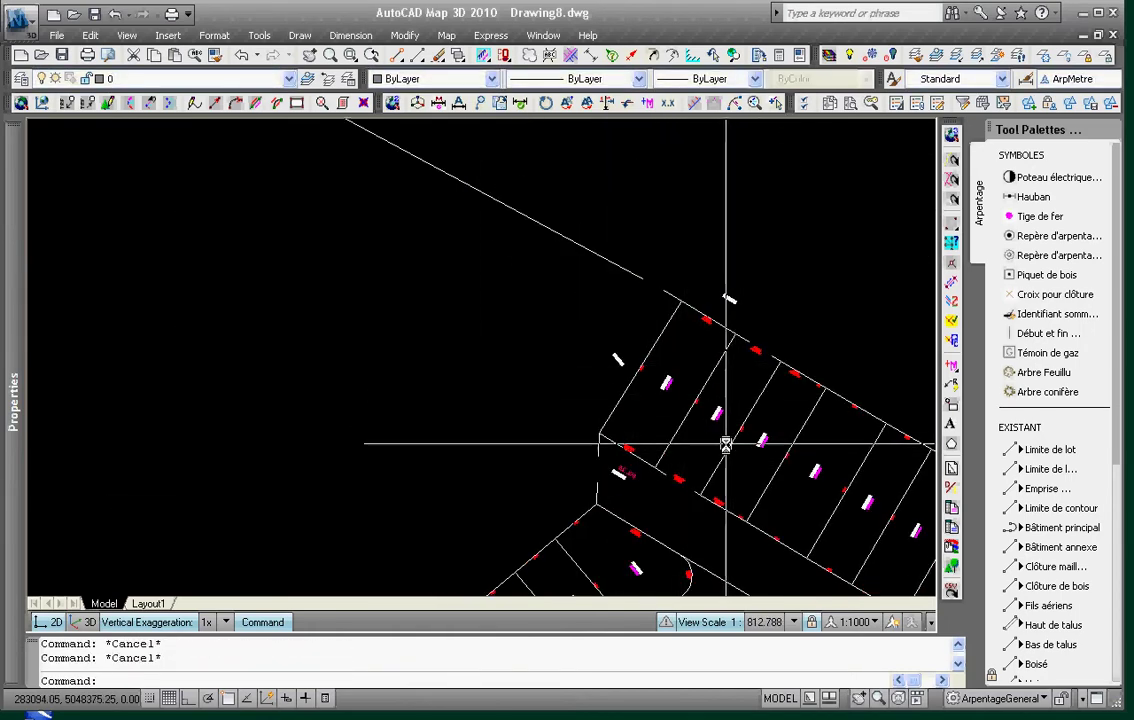
- Move the lot number 4 607 065 closer to the boundary it shares with lot 4 607 064
text(m)
key(Return)
scroll(731, 437, up, 3)
click(695, 372)
key(Return)
click(692, 383)
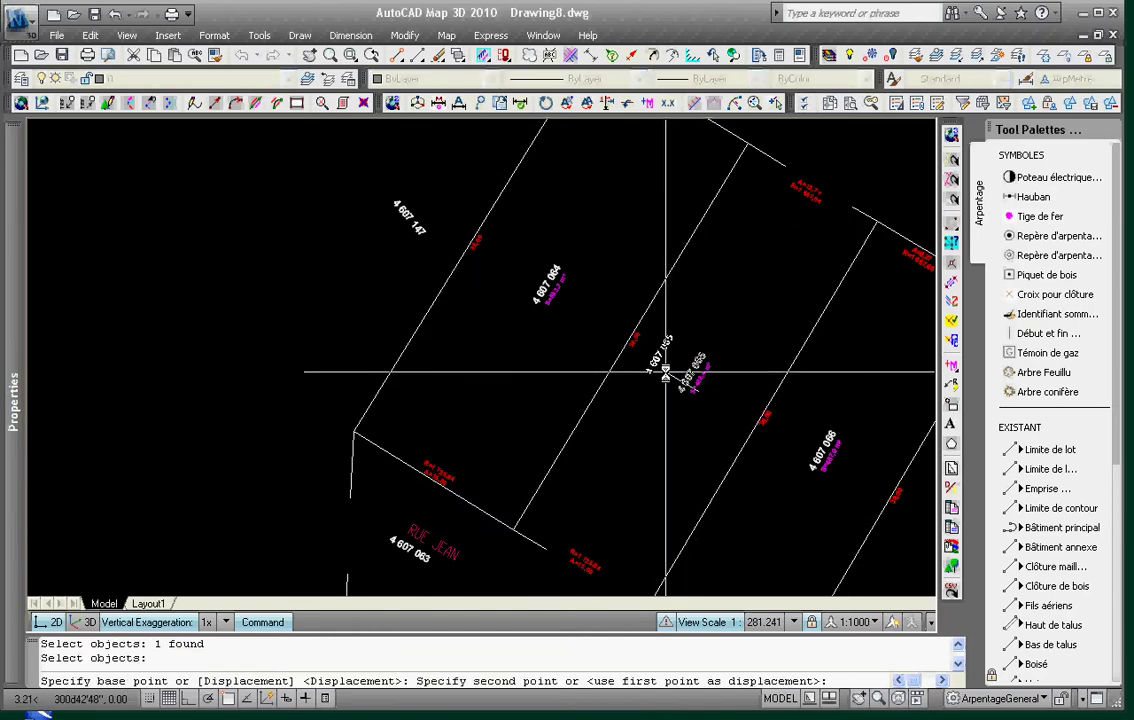
key(Escape)
scroll(795, 372, down, 3)
key(Escape)
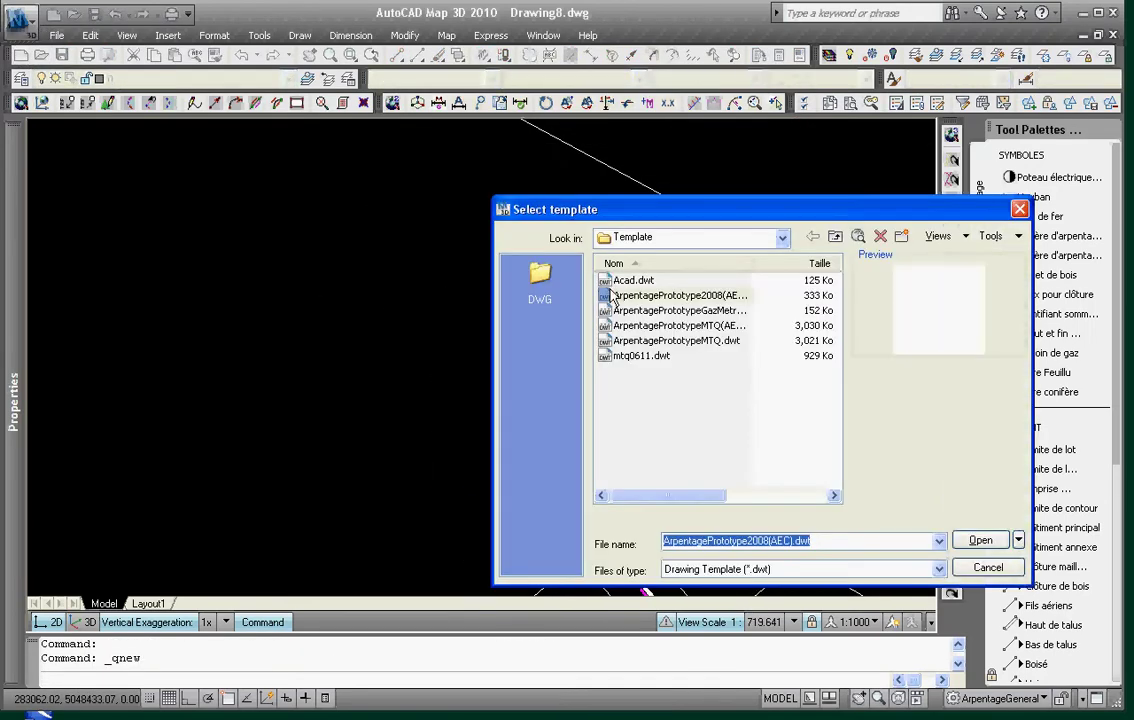
- Create a new drawing from the ArpentagePrototype2008(AEC).dwt template and tile it side by side with Drawing8.dwg
key(Return)
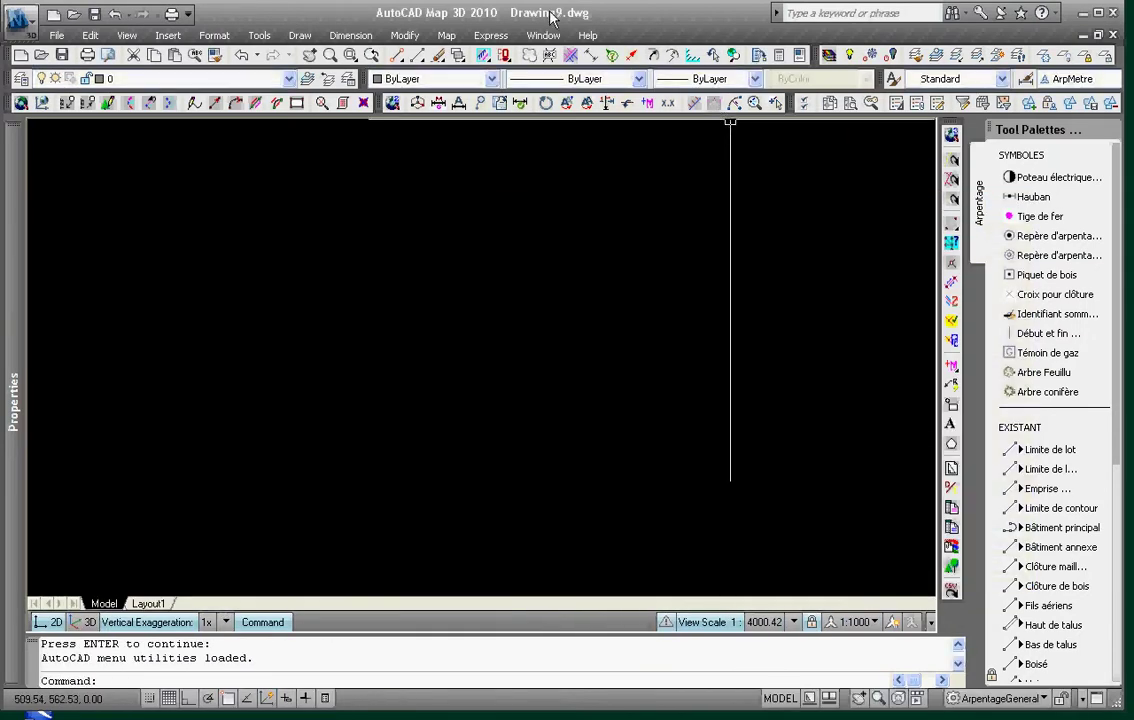
click(543, 35)
click(575, 163)
click(722, 366)
key(Escape)
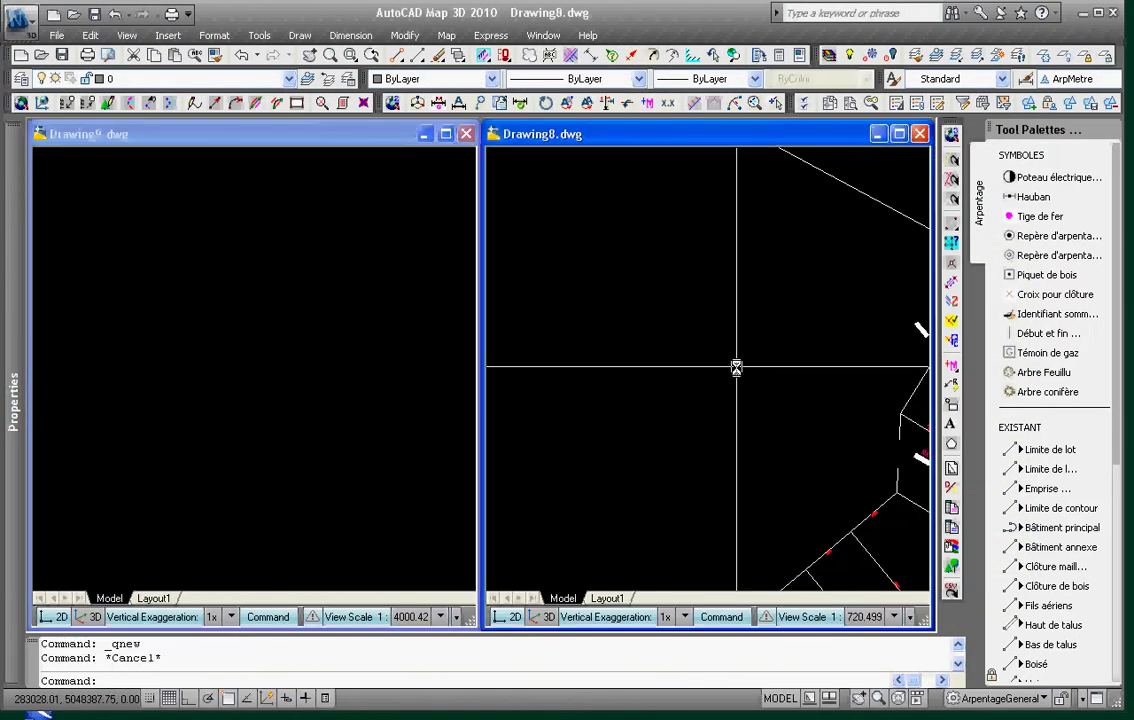
- Copy lot 4 607 064 with its surrounding labels and boundary stubs into Drawing9.dwg at original coordinates, and close Drawing8.dwg without saving
middle_drag(795, 372, 615, 344)
scroll(615, 344, down, 1)
key(Escape)
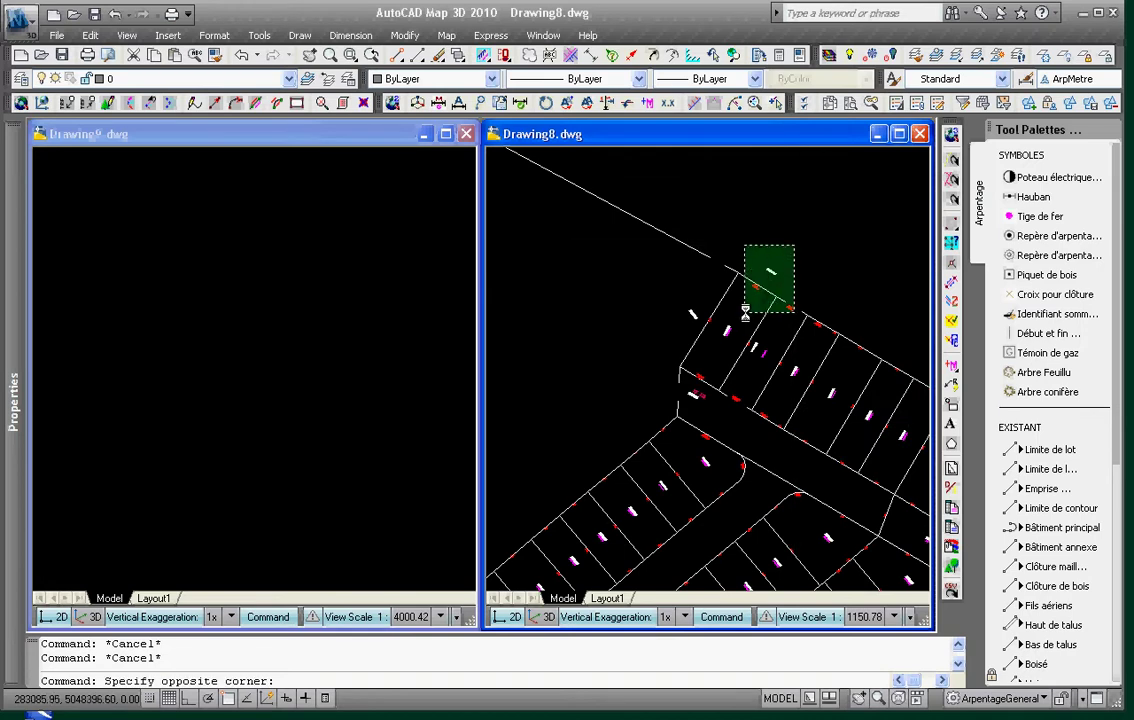
click(745, 313)
click(681, 360)
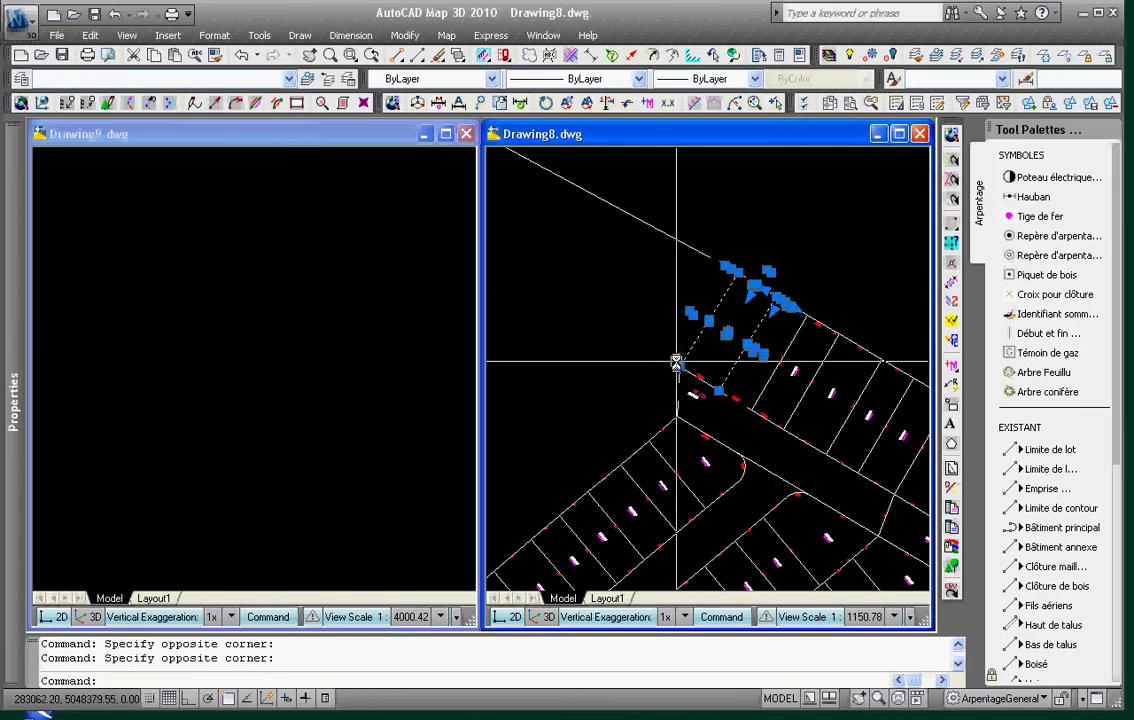
click(733, 348)
click(656, 398)
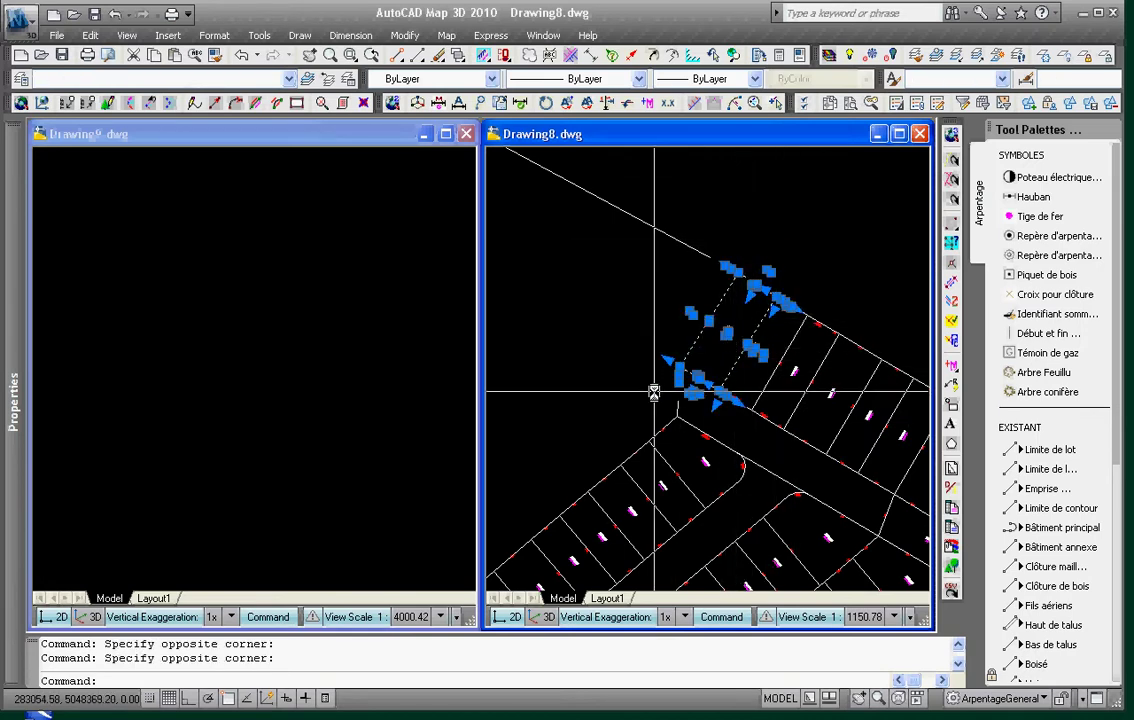
right_drag(665, 347, 286, 357)
click(335, 391)
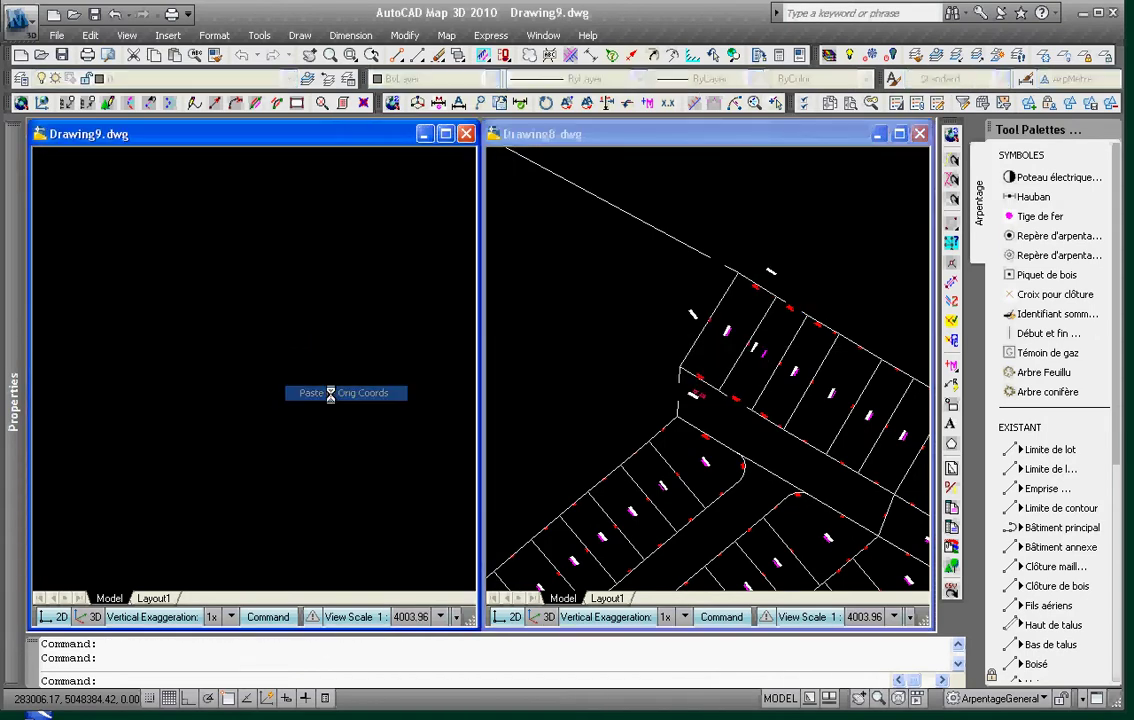
middle_click(324, 387)
middle_click(324, 387)
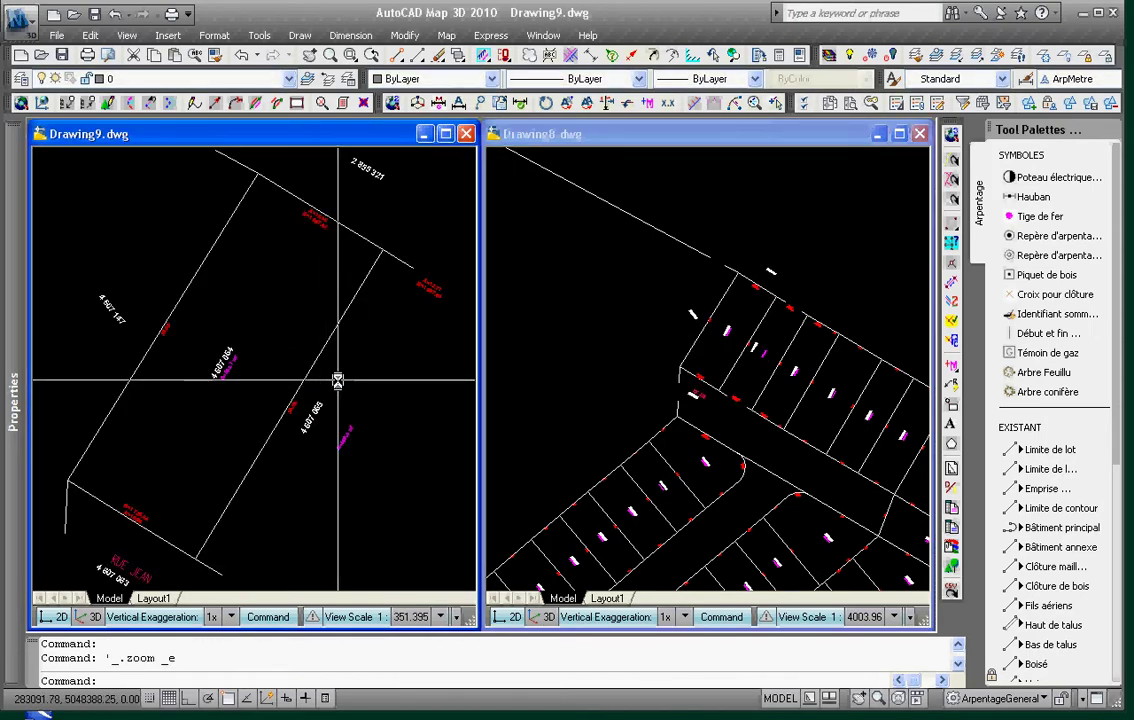
click(918, 134)
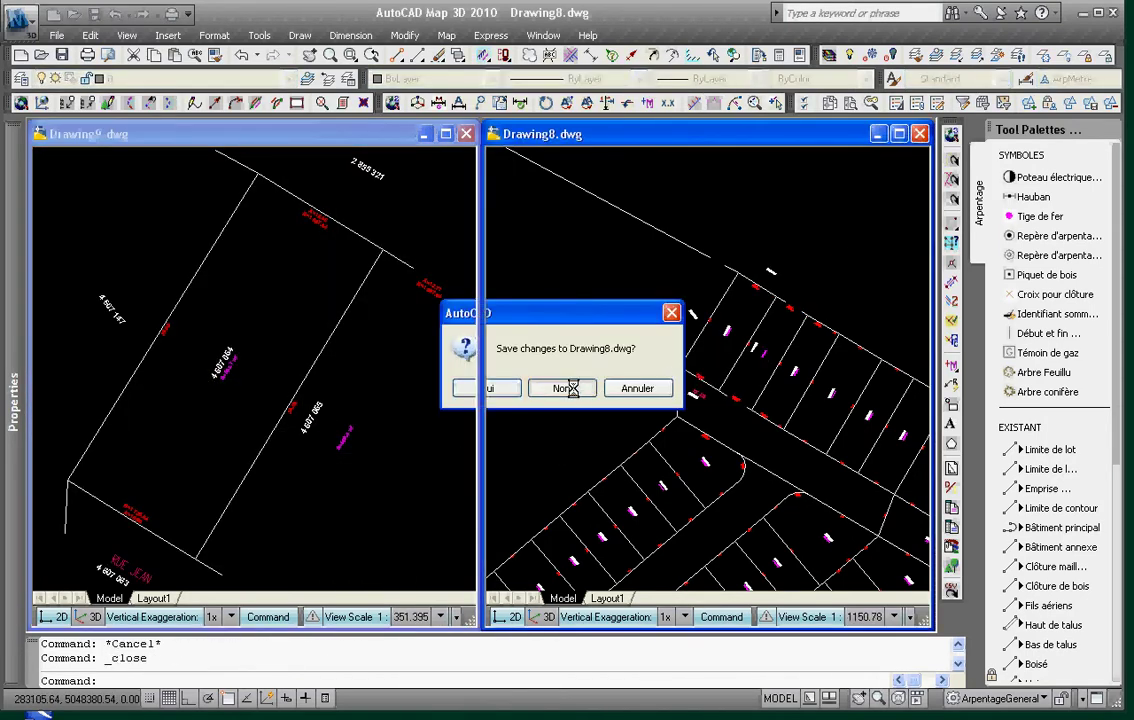
click(566, 388)
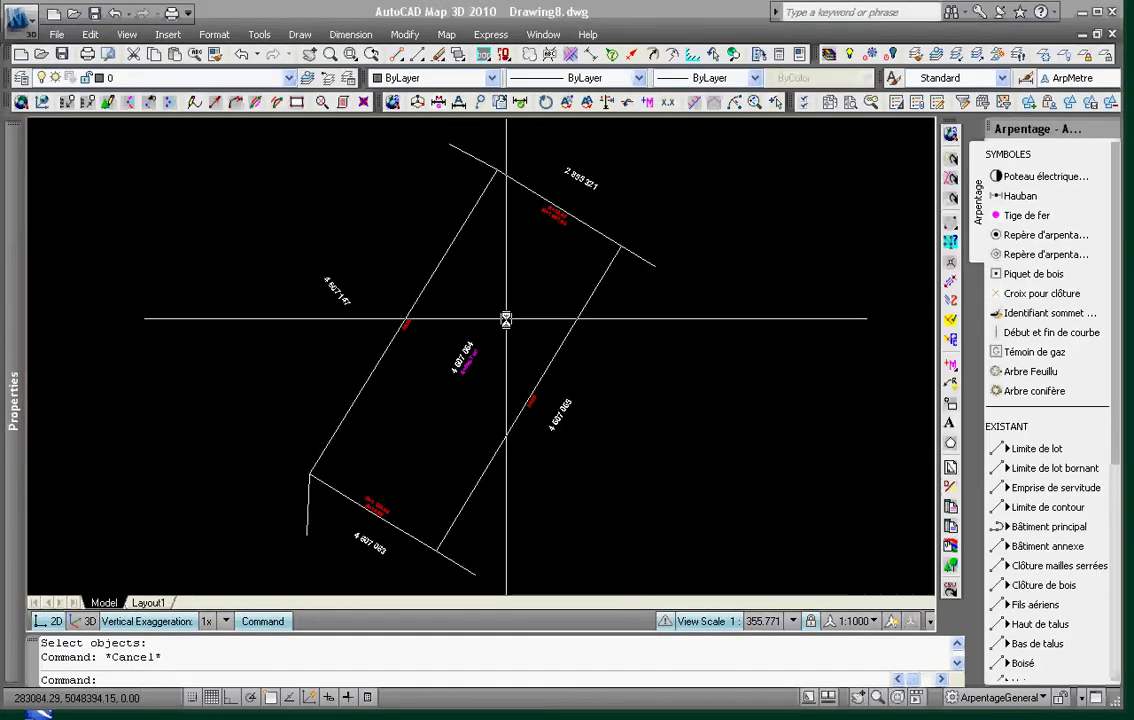
- Draw a short line from inside lot 4 607 064 perpendicular to its boundary with lot 4 607 065
text(l)
key(Return)
click(516, 287)
text(per)
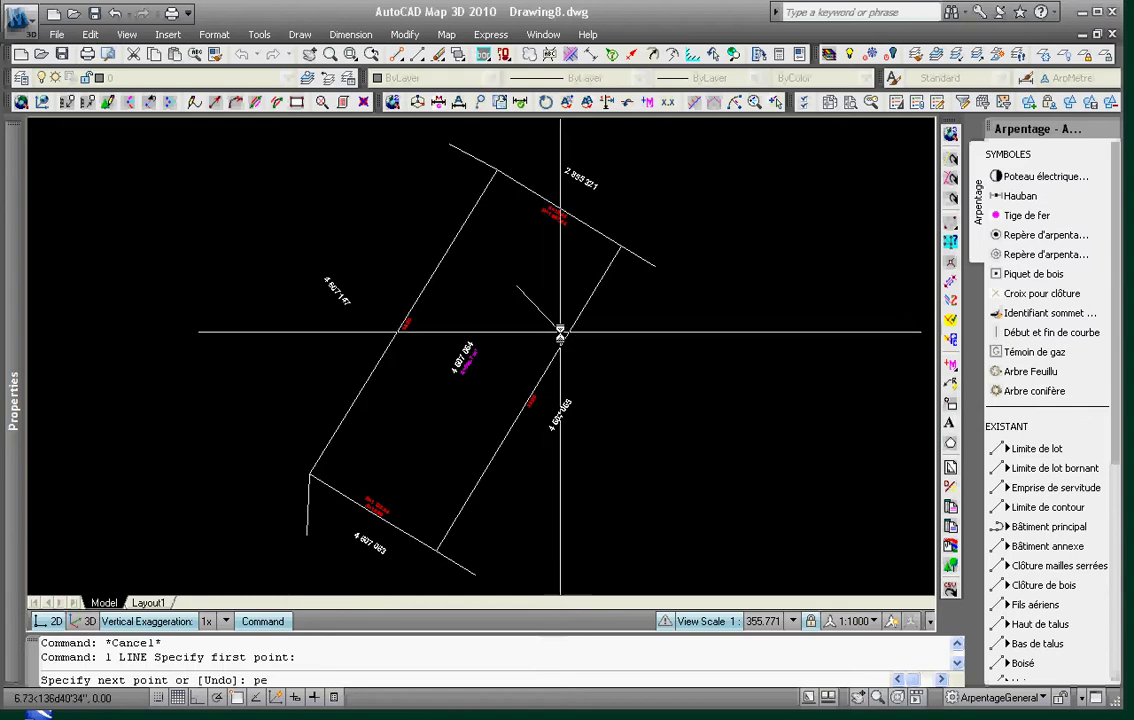
key(Return)
click(567, 327)
key(Escape)
key(Escape)
key(Escape)
- Align the model space UCS to the short perpendicular line inside lot 4 607 064
text(ucs)
key(Return)
text(e)
key(Return)
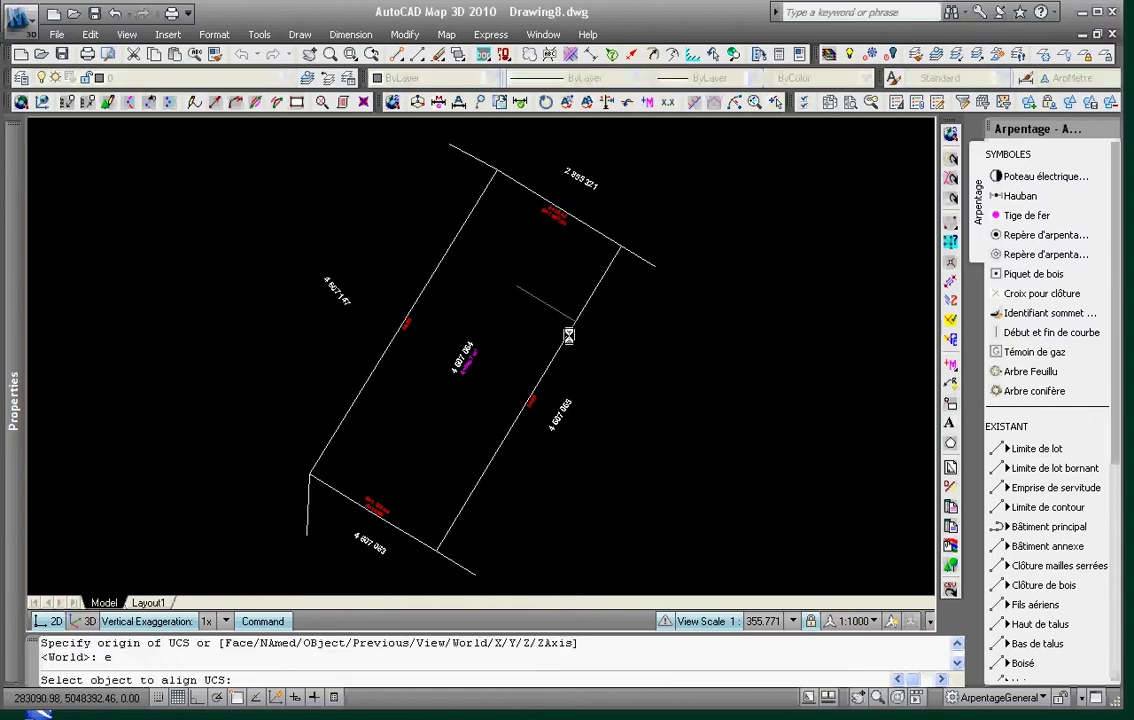
click(520, 287)
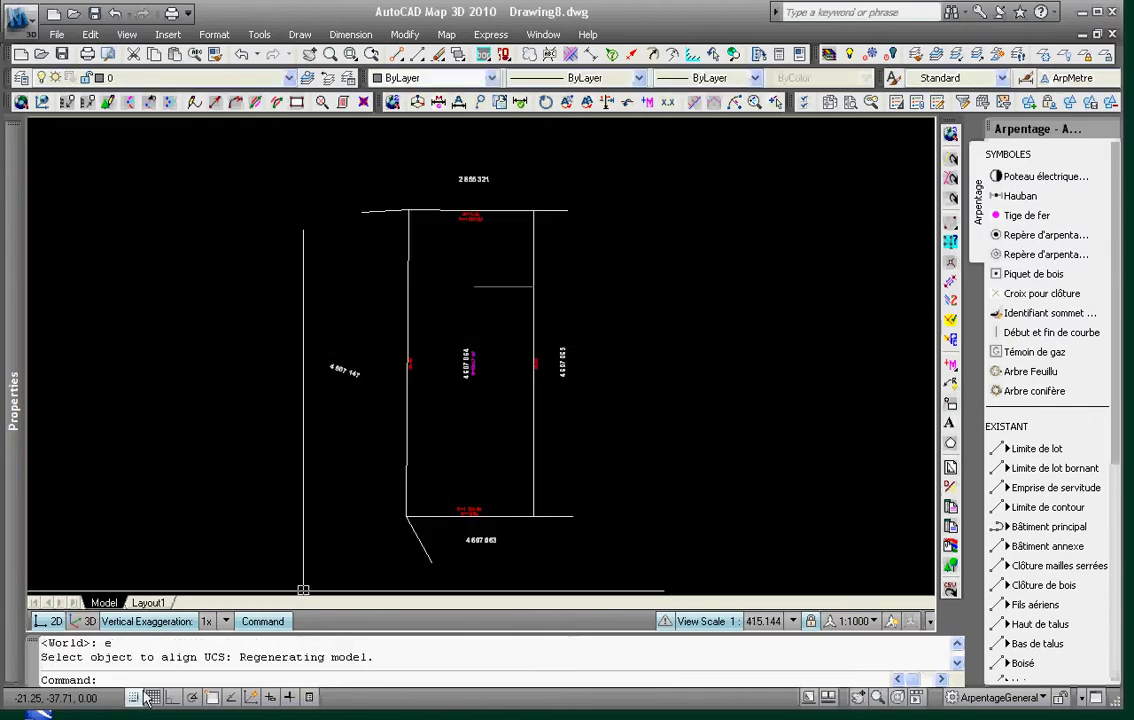
- Align the UCS of the Layout1 viewport to the short perpendicular line inside the lot
click(148, 602)
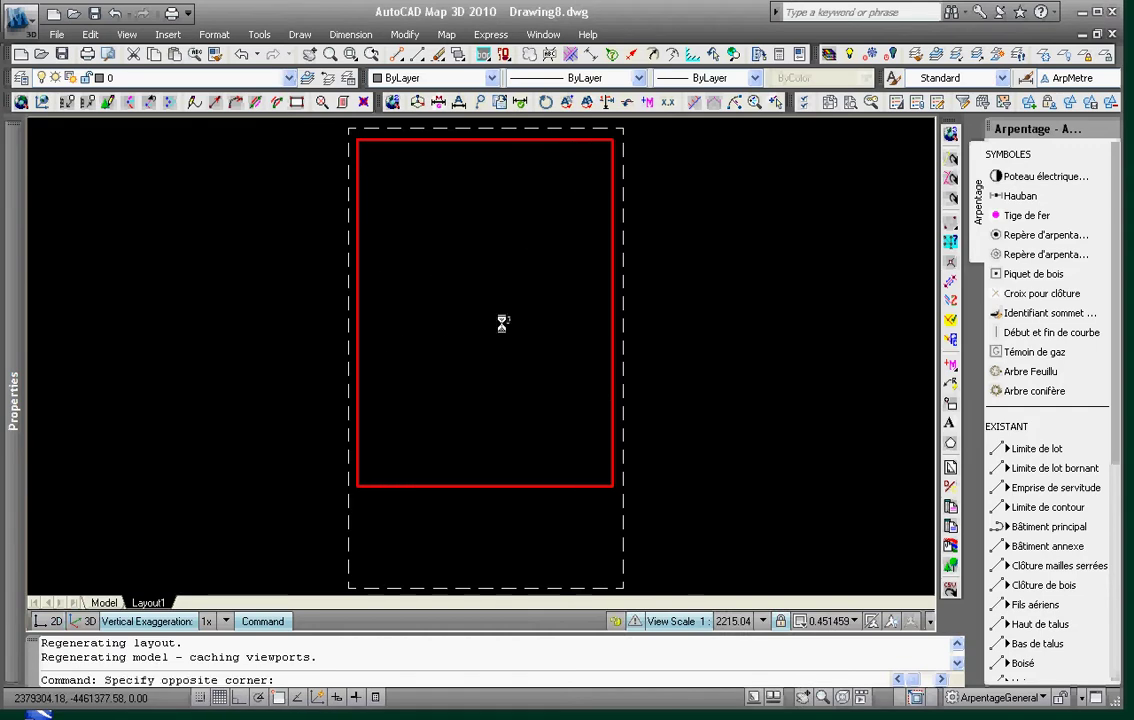
key(Escape)
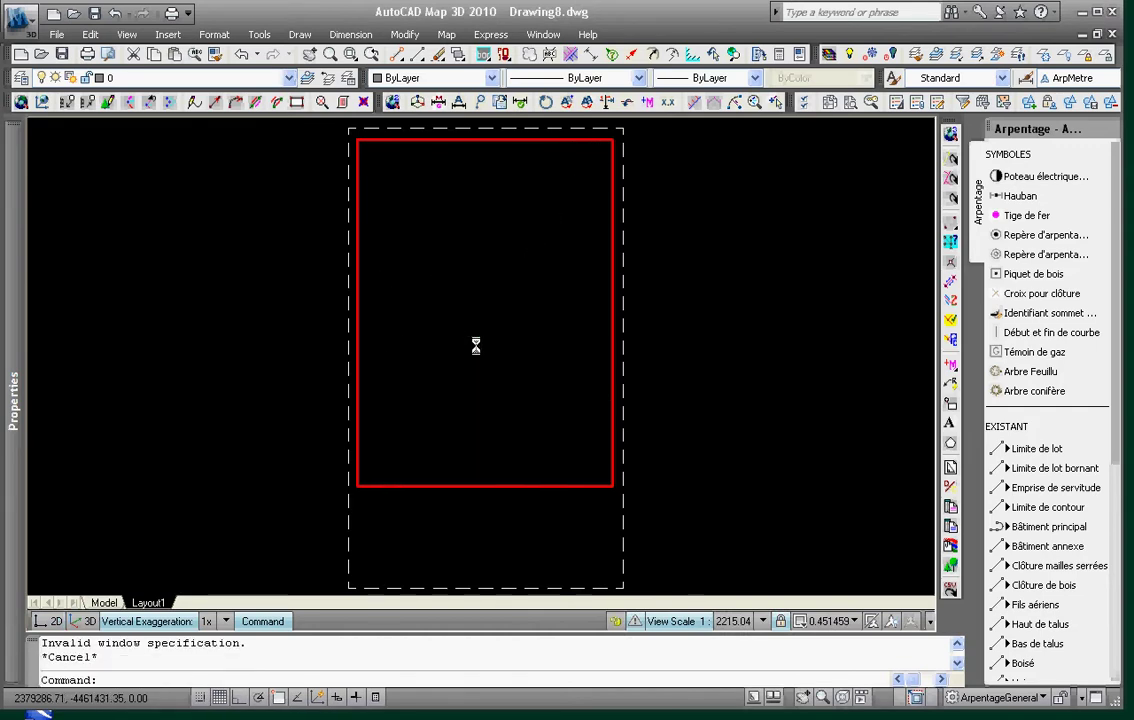
middle_click(489, 335)
middle_click(489, 335)
text(ucs)
key(Return)
text(e)
key(Return)
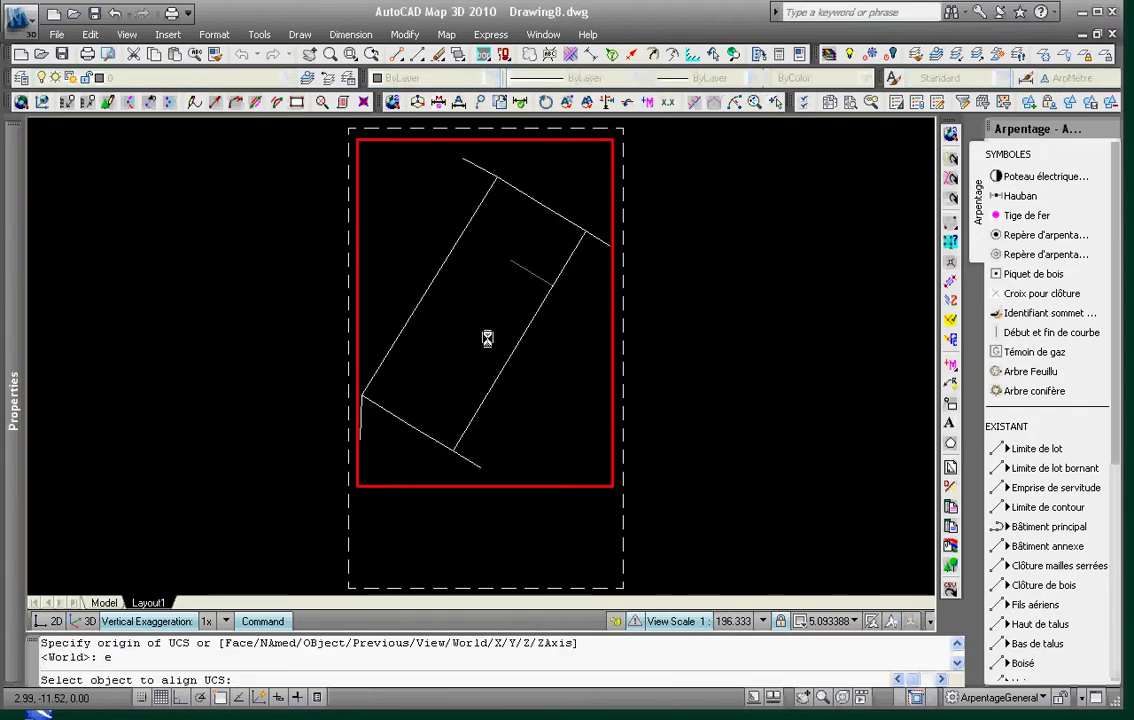
click(511, 268)
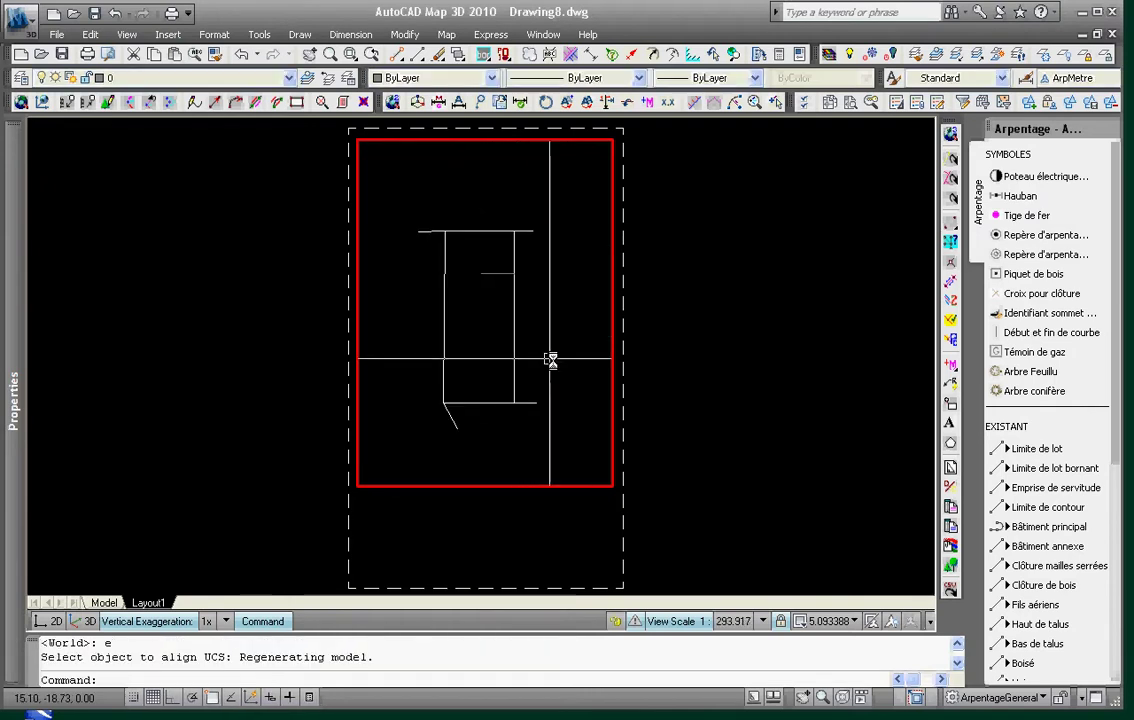
- Set the Layout1 viewport scale to 1:200 and centre the lot in the viewport
click(843, 627)
click(820, 696)
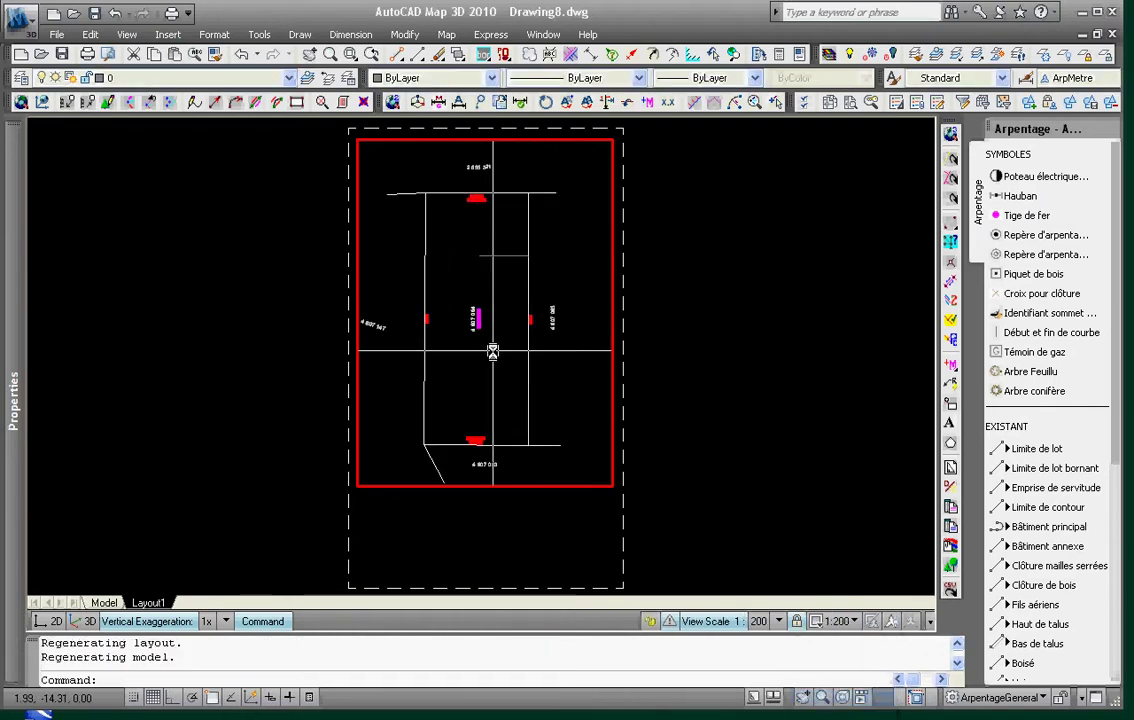
middle_drag(492, 352, 507, 340)
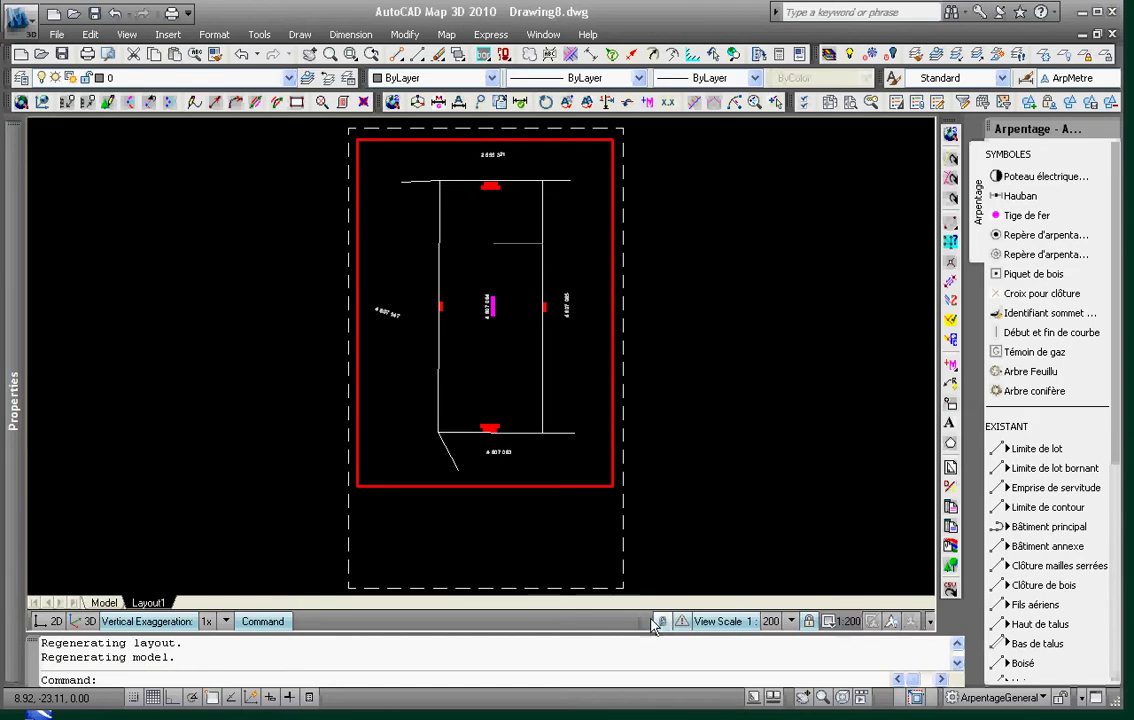
- Insert the "Projet d'implantation" title block in the paper space of Layout1 and explode it
double_click(628, 190)
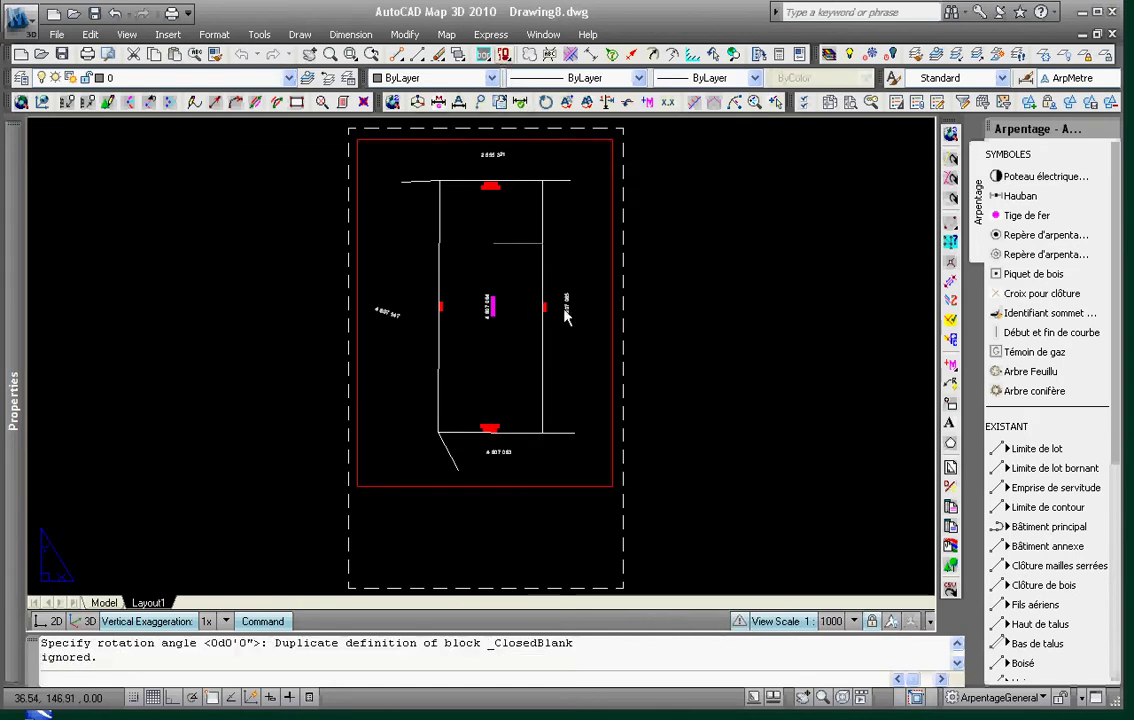
key(Escape)
key(Escape)
text(ep)
key(space)
click(524, 512)
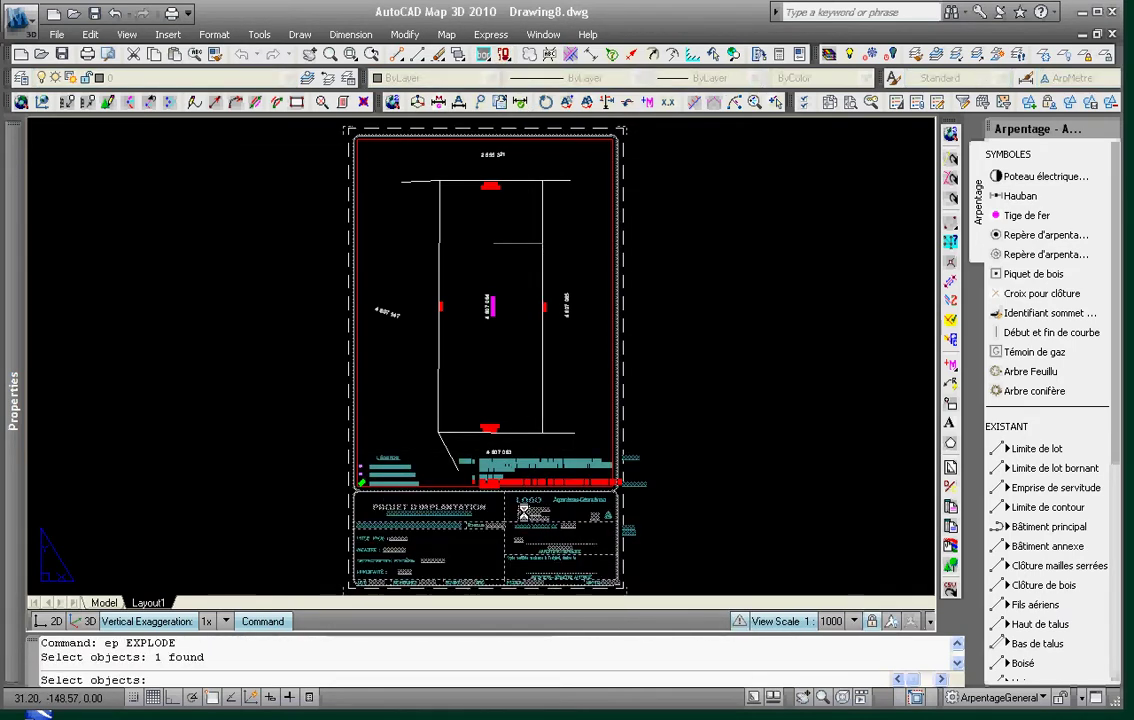
key(Return)
key(Escape)
- Return to model space and accept the RLCogo 2000 drawing parameters
click(104, 602)
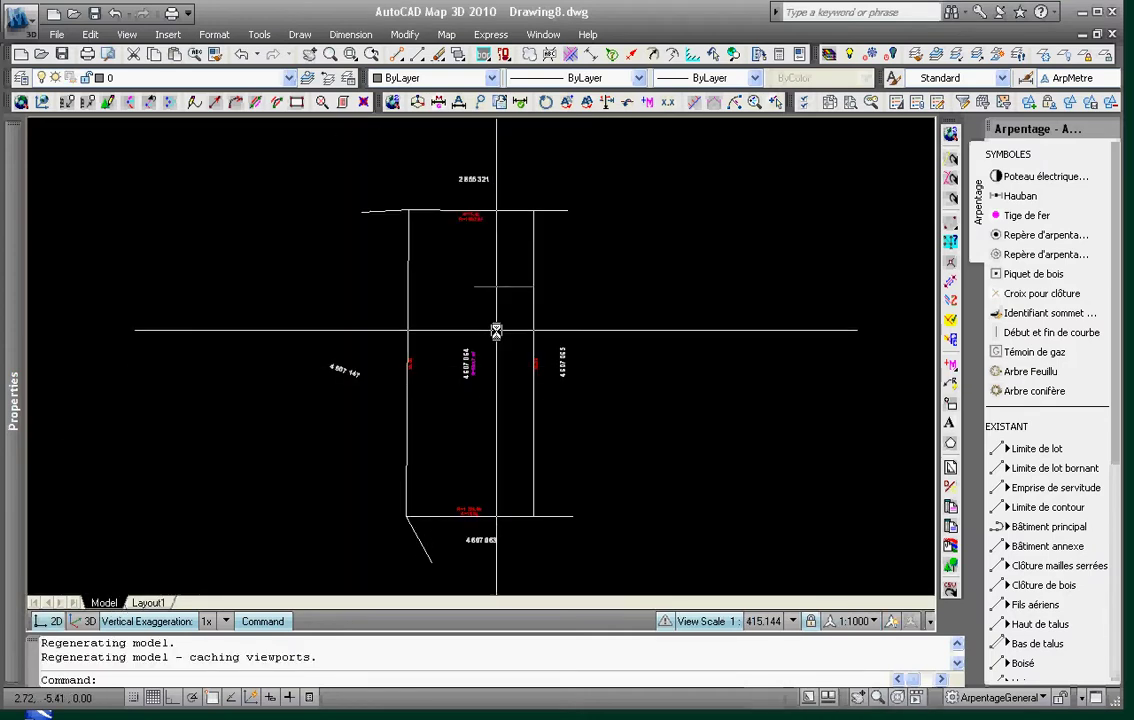
key(Escape)
key(Escape)
text(rlc)
key(Return)
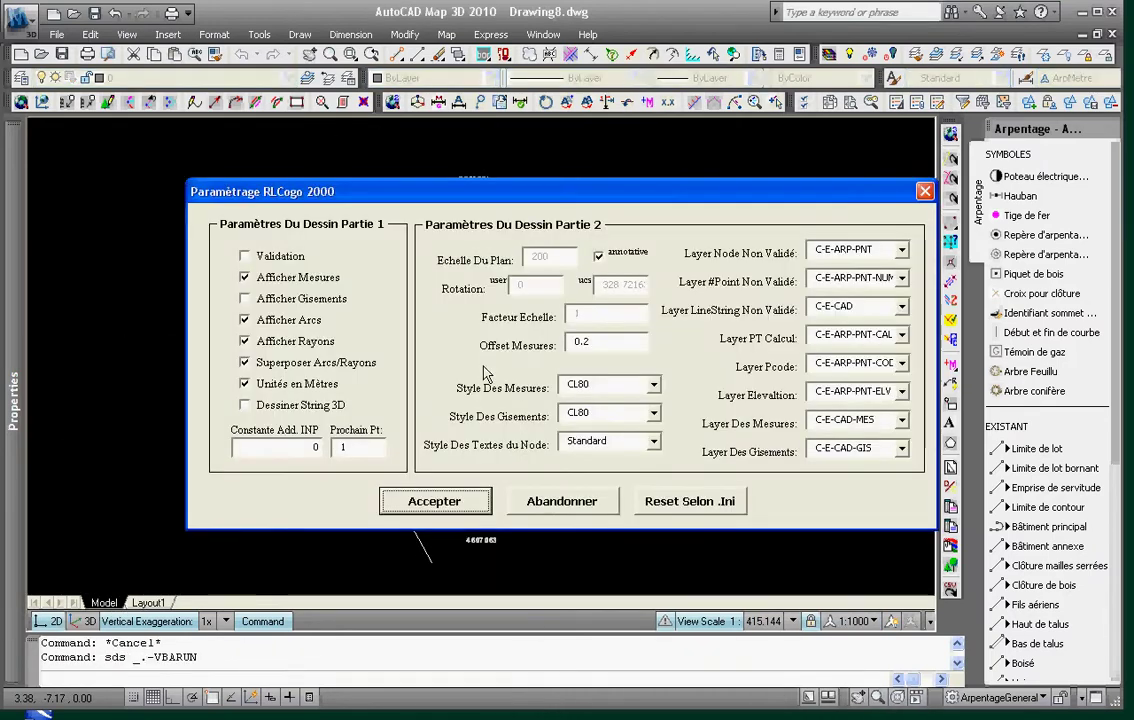
click(433, 502)
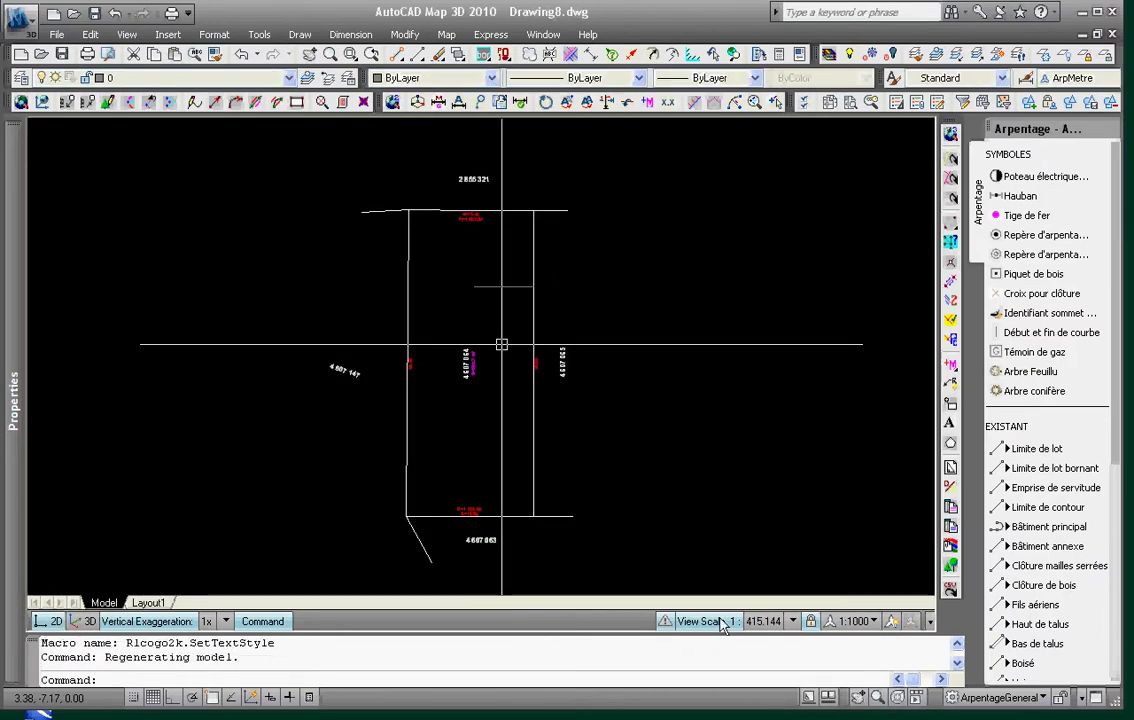
- Set the model space annotation scale to 1:200
click(855, 621)
click(857, 698)
click(663, 421)
key(Escape)
key(Escape)
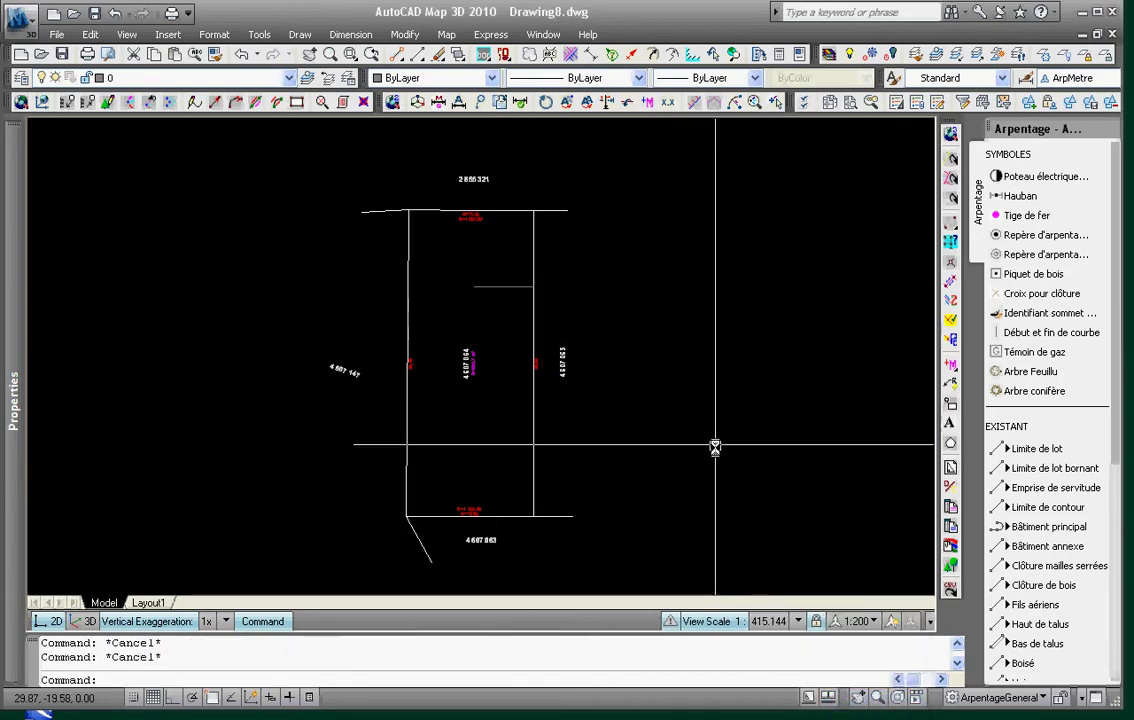
- Draw a diagonal sample line with the Limite de lot bornant tool in the empty area east of the lot
text(l)
key(Return)
click(1040, 468)
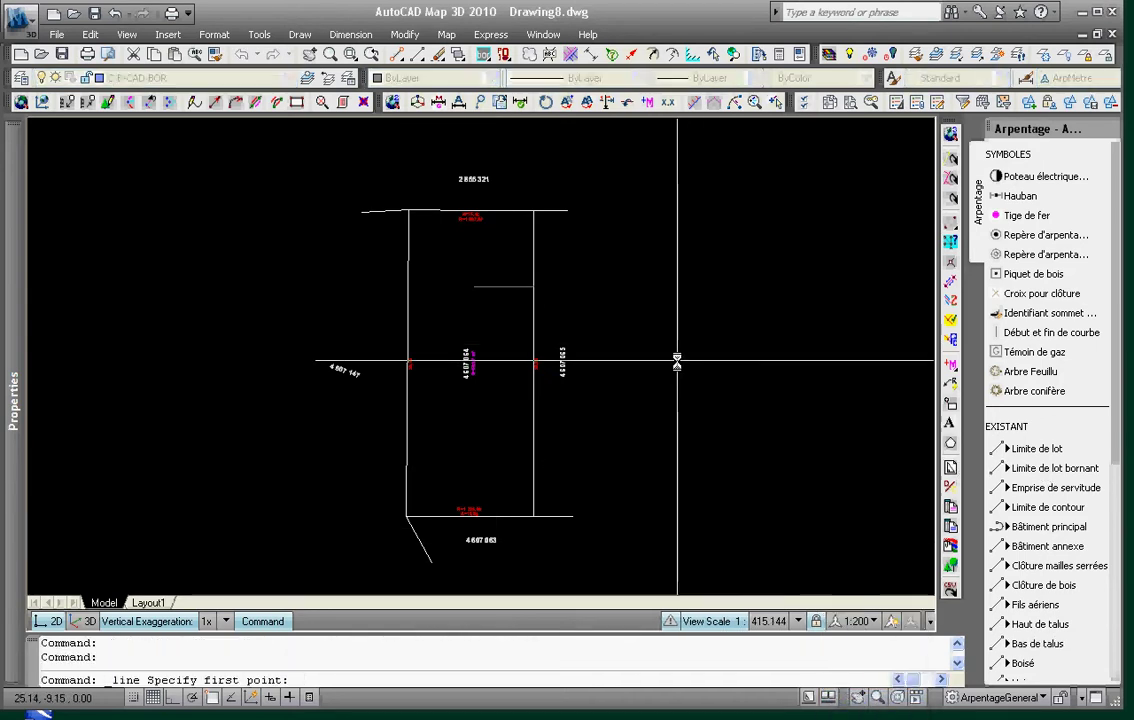
click(620, 408)
click(725, 296)
key(Escape)
- Match the sample line's properties onto the four boundary stubs extending outside lot 4 607 064
click(212, 56)
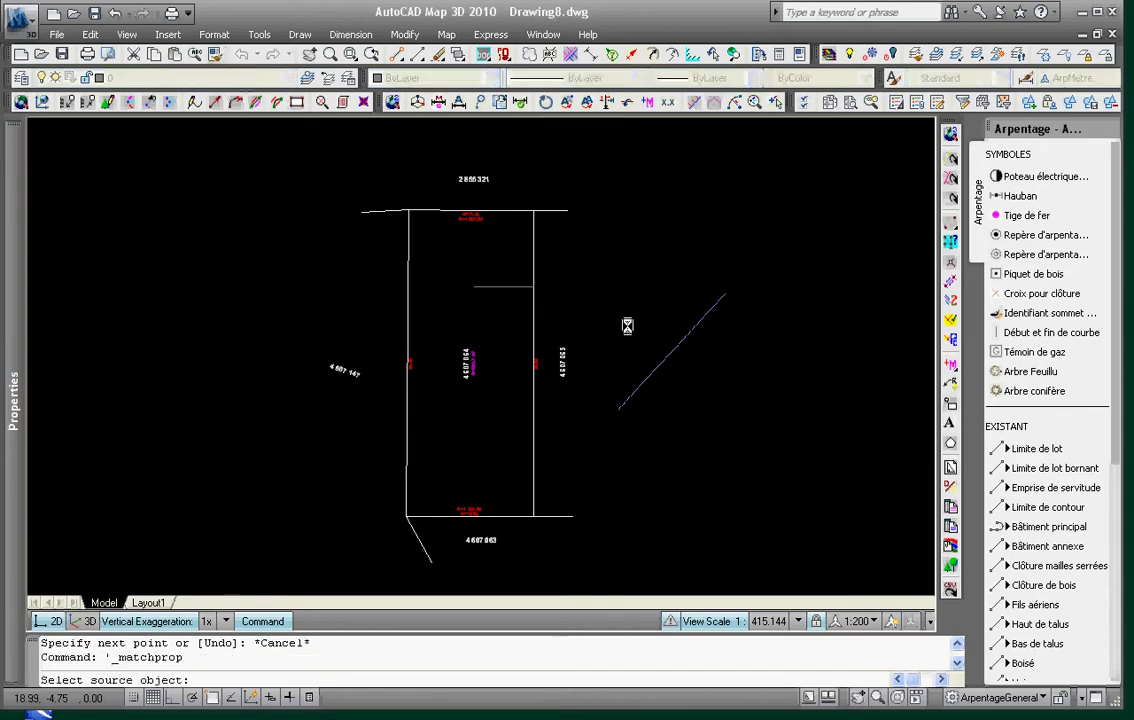
click(690, 340)
click(565, 212)
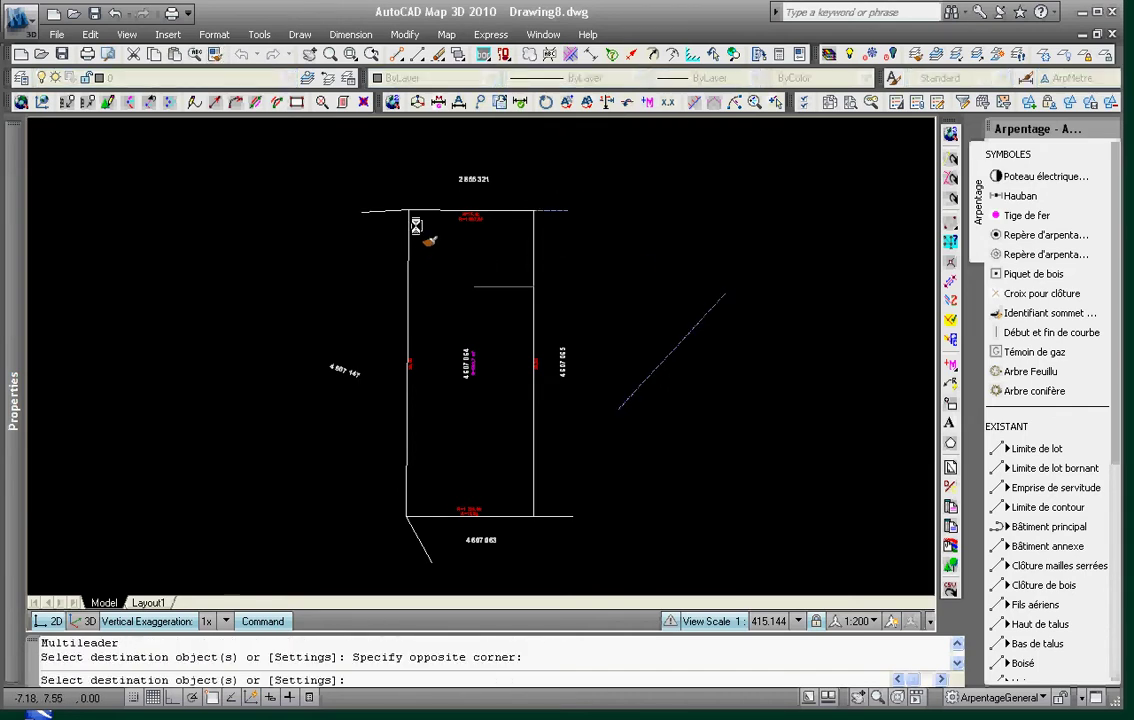
click(428, 542)
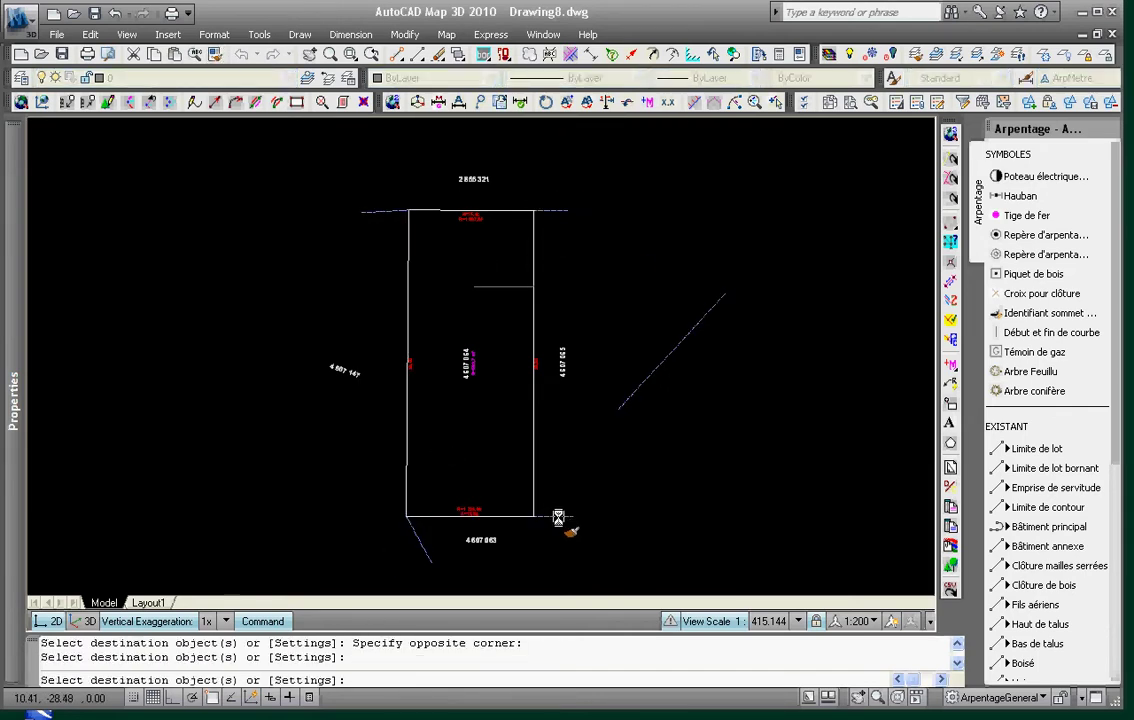
key(Escape)
key(Escape)
- Erase the diagonal sample line east of the lot
text(e)
key(space)
click(704, 393)
click(661, 309)
key(space)
key(Escape)
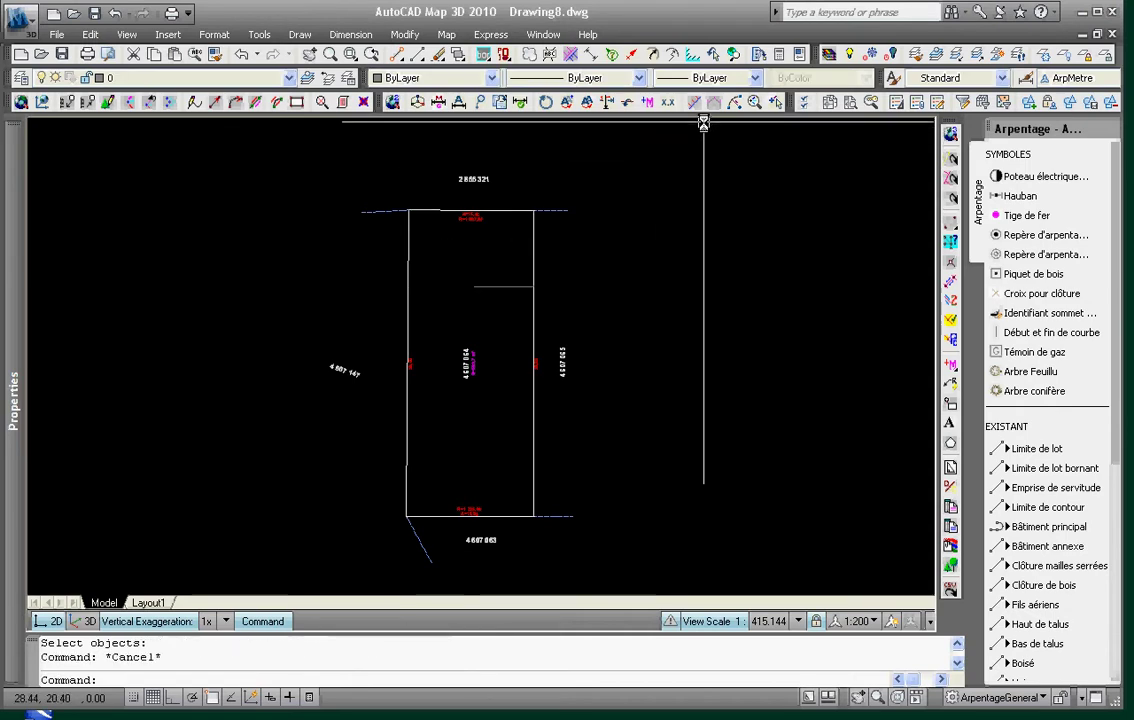
- Align the surrounding lot numbers, including 4 607 147 and 4 607 065, horizontally with the current UCS
click(607, 103)
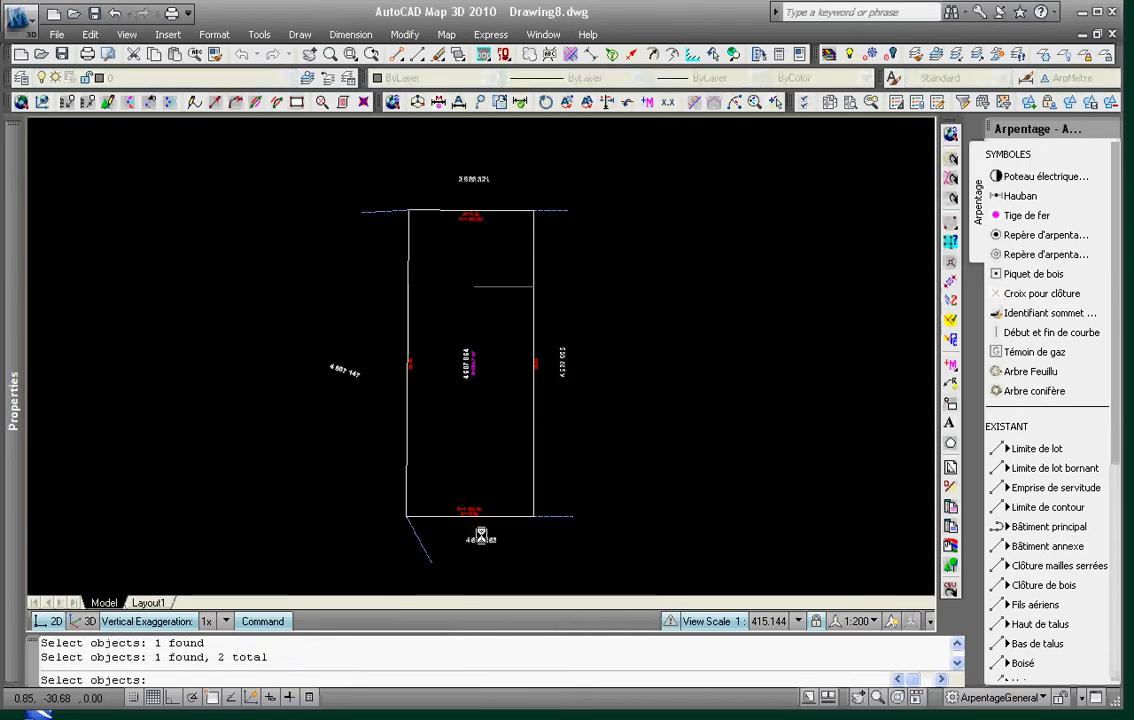
click(471, 220)
key(Escape)
key(Escape)
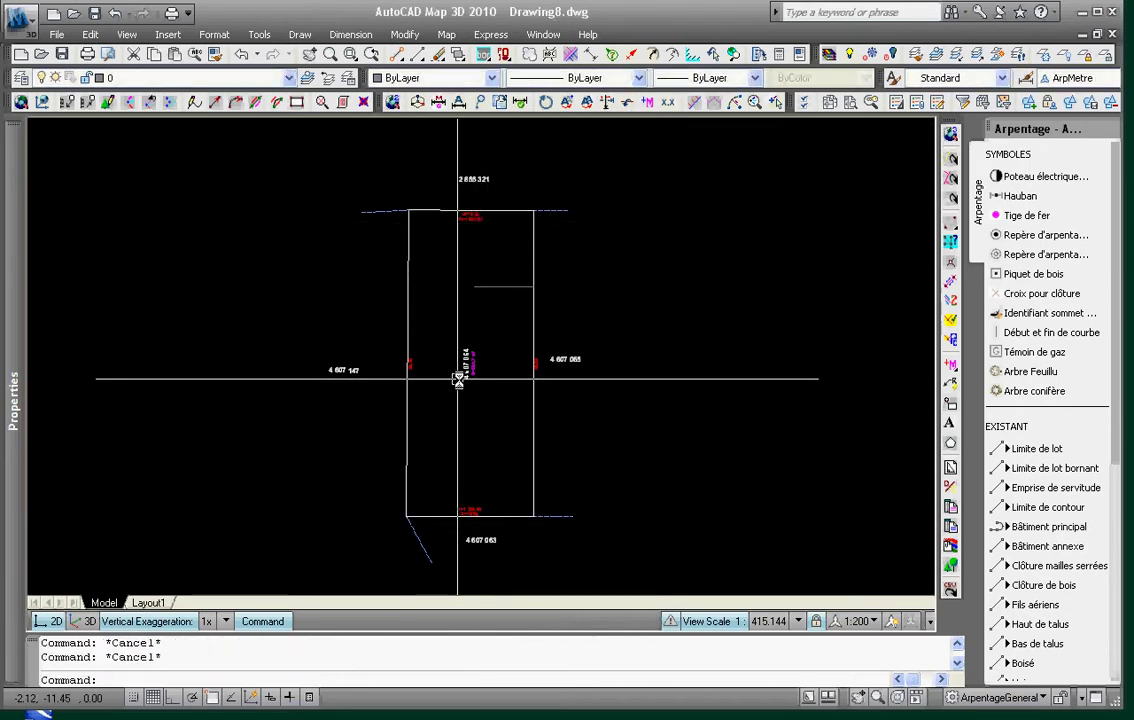
- Rotate the number and area labels of lot 4 607 064 by 90 degrees
text(ro)
key(Return)
click(481, 361)
click(466, 364)
key(Return)
click(471, 354)
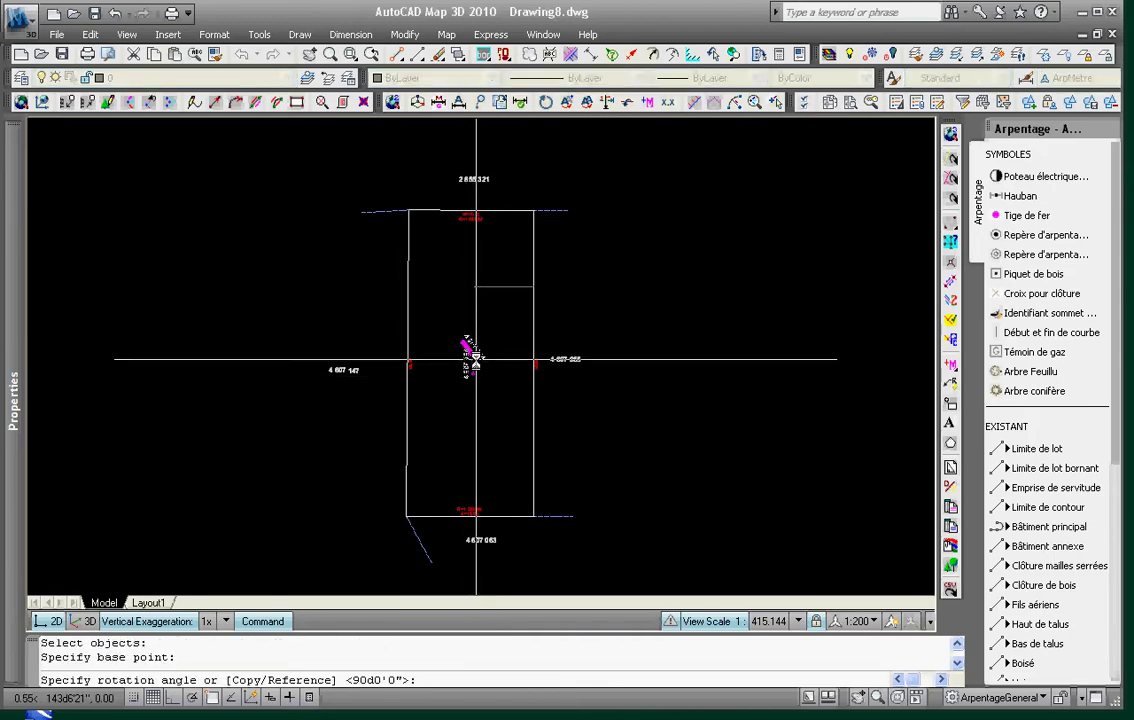
text(90)
key(Return)
key(Escape)
key(Escape)
- Move the number and area labels of lot 4 607 064 north, to just below the short line inside the lot
text(m)
key(Return)
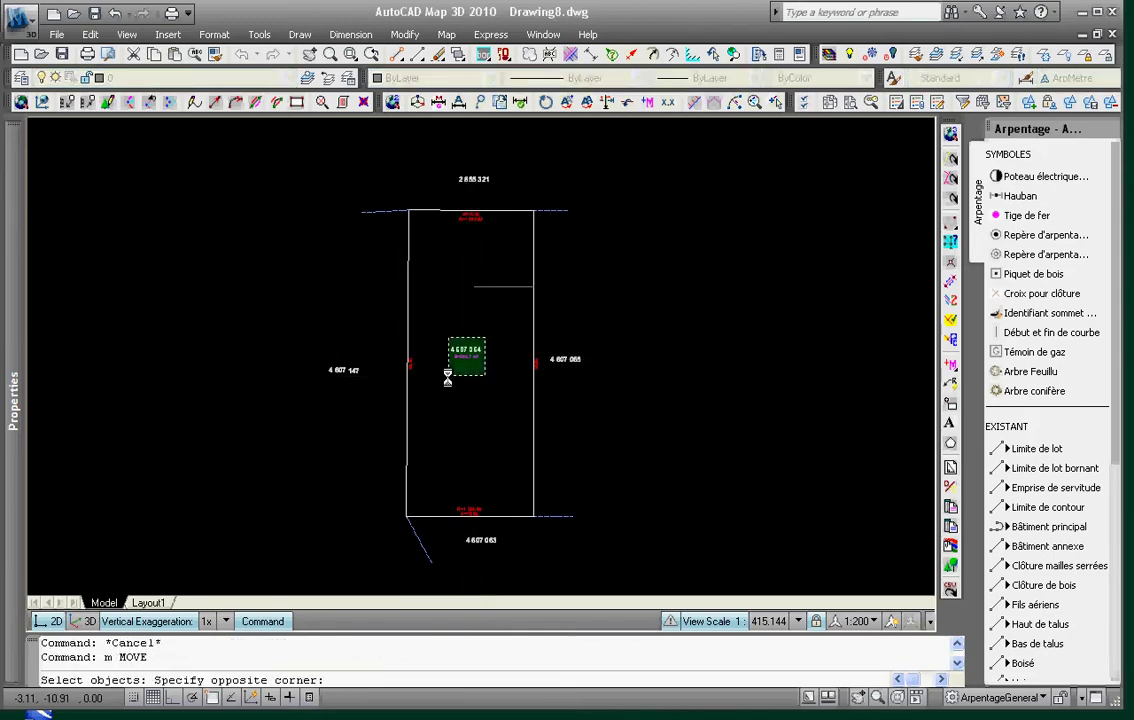
click(447, 378)
key(Return)
click(477, 382)
click(487, 335)
key(Escape)
key(Escape)
- Flip the east boundary's 38,00 length label to the inner side of the boundary line
scroll(521, 373, up, 3)
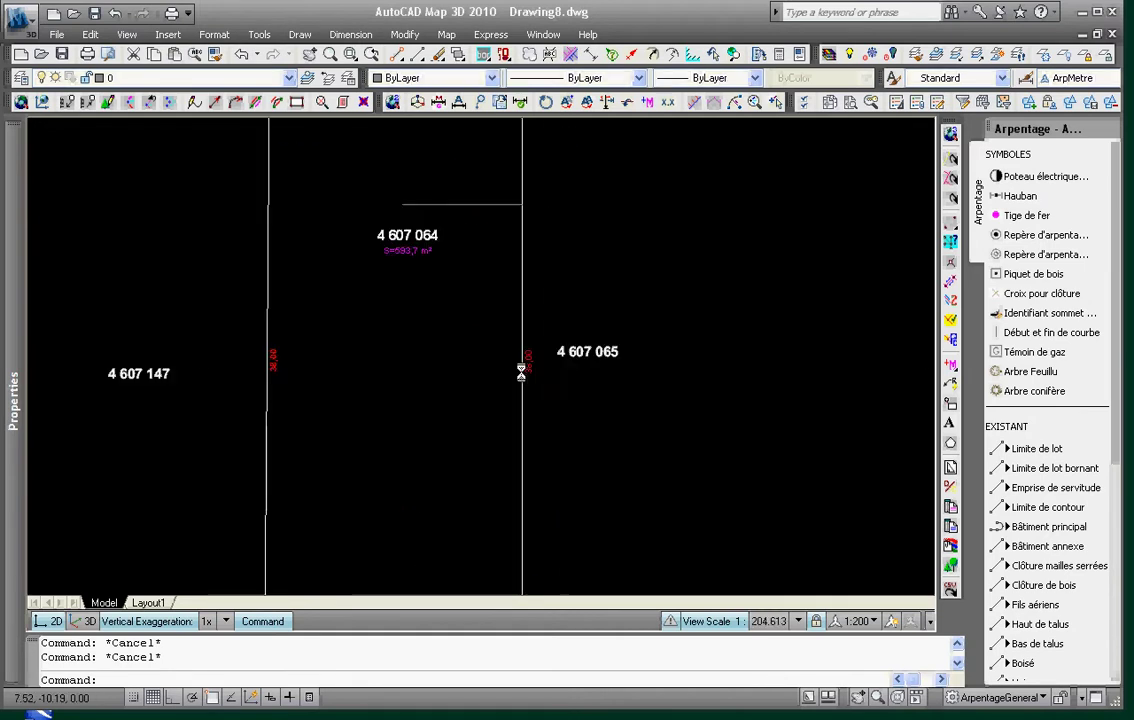
scroll(521, 373, up, 2)
click(627, 103)
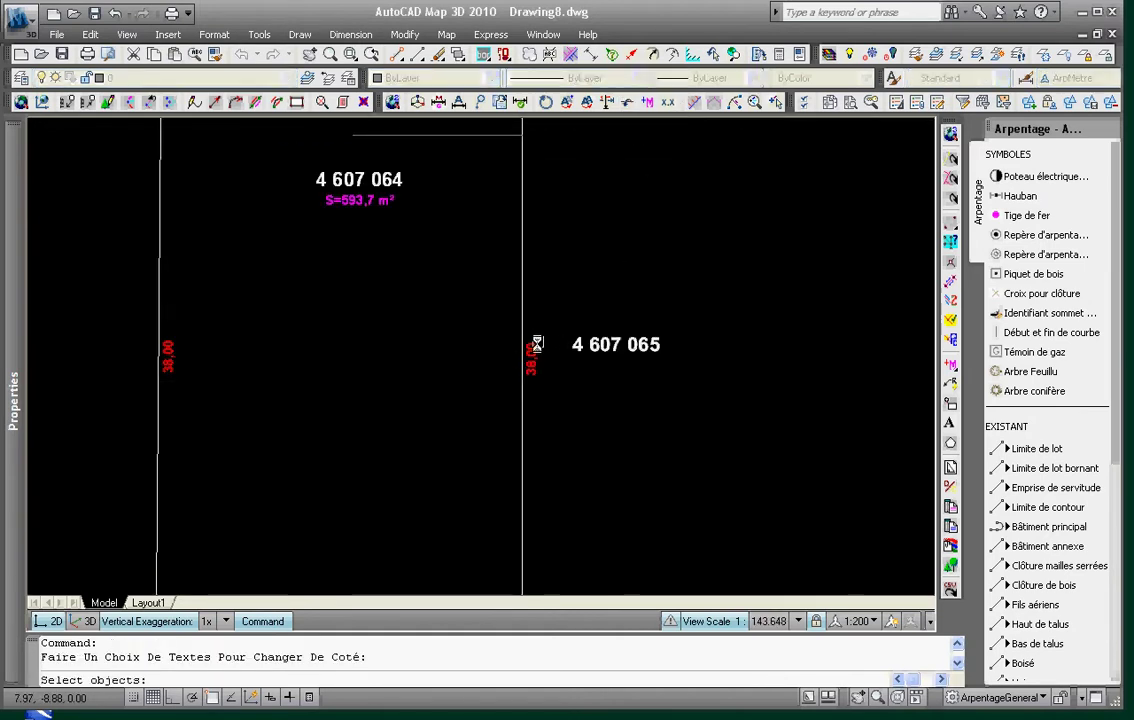
key(Escape)
scroll(546, 420, down, 6)
- Move the two 38,00 side-length labels about 7 m north, level with the number label of lot 4 607 064
text(m)
key(Return)
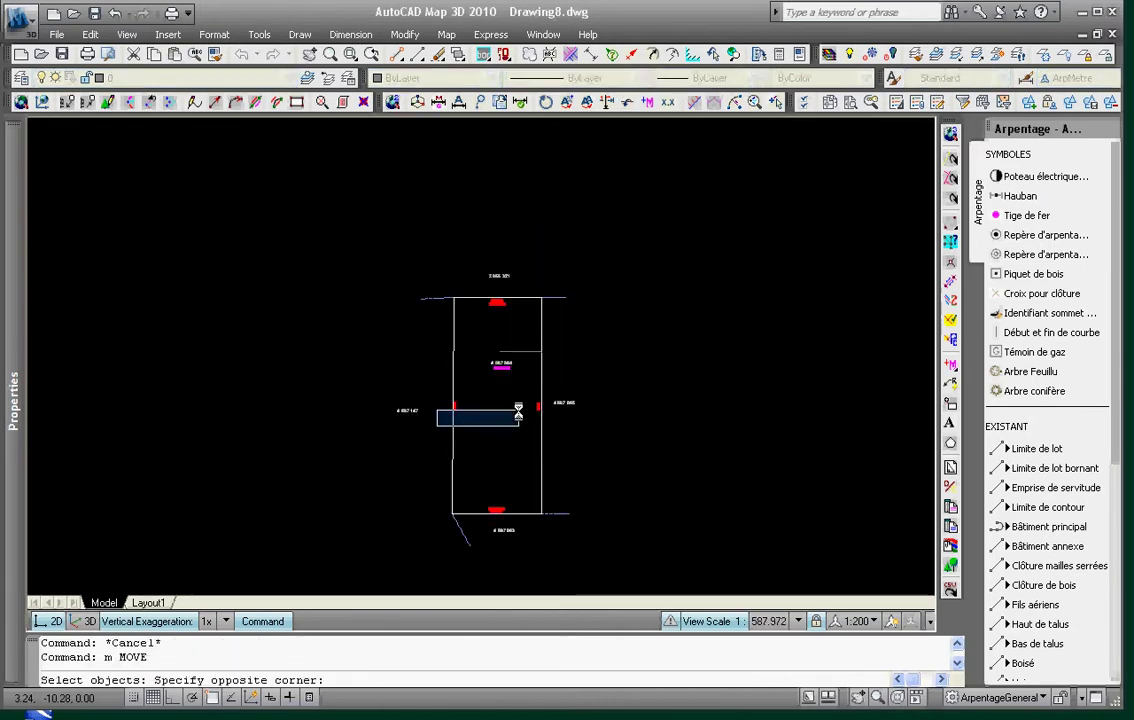
click(518, 411)
key(Return)
scroll(506, 410, up, 5)
click(494, 415)
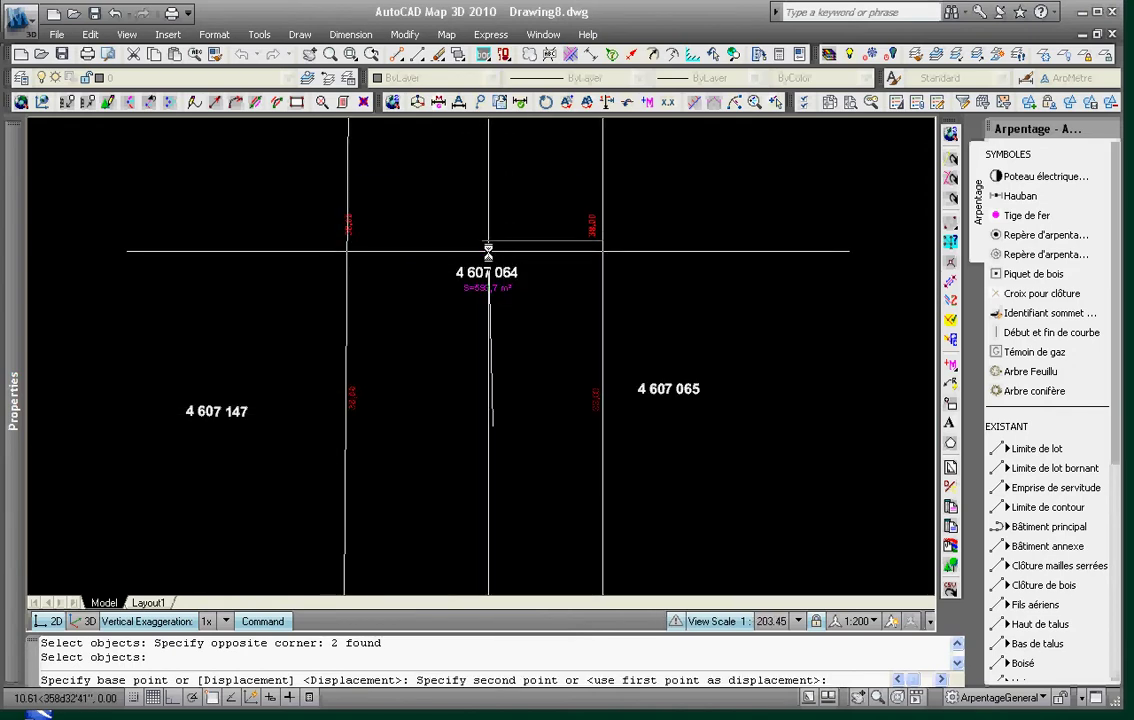
scroll(488, 251, up, 5)
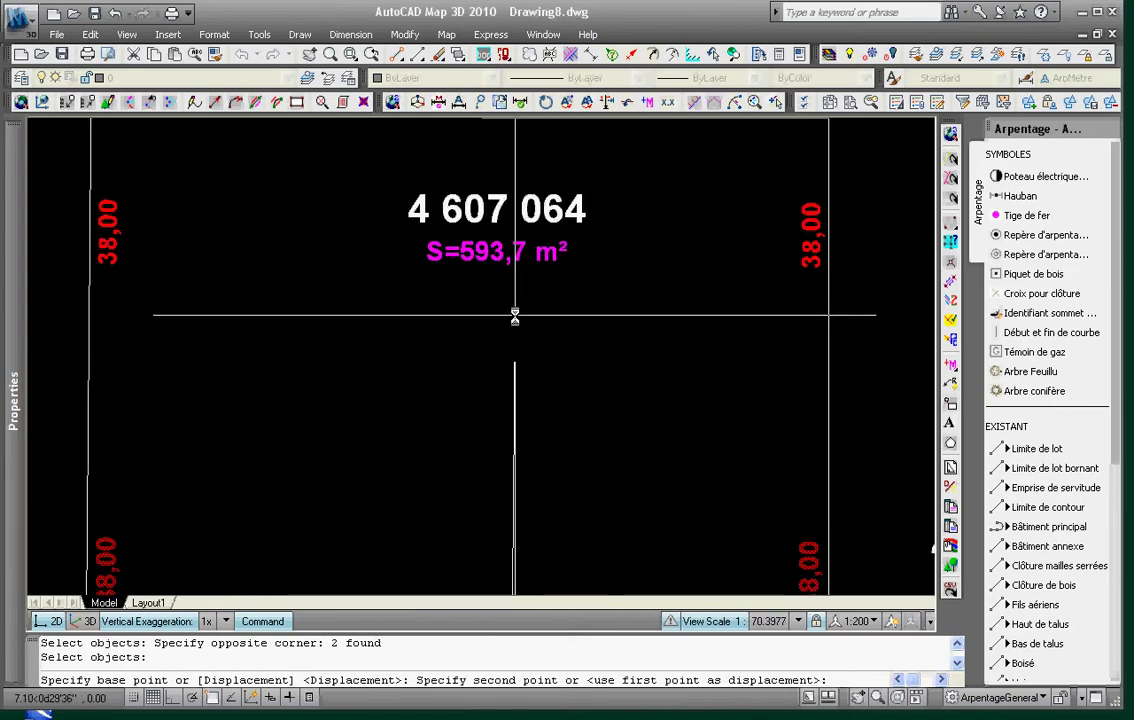
key(Escape)
key(Escape)
scroll(516, 318, down, 8)
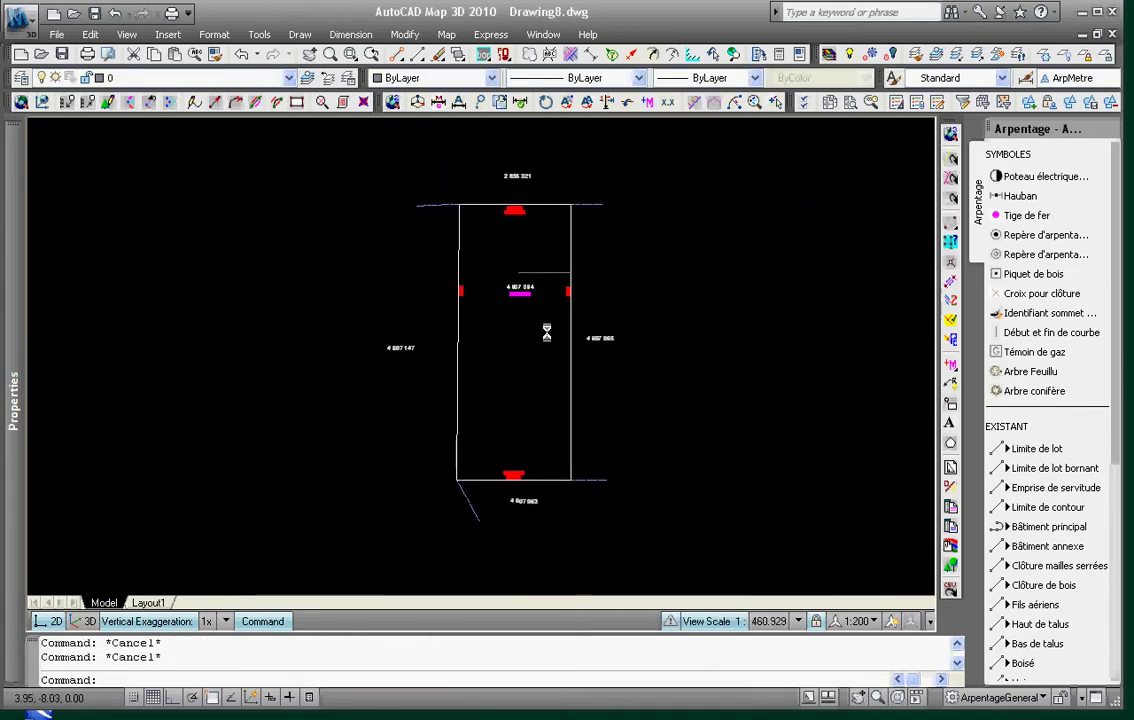
- Move the lot number 4 607 063 slightly southwest, centred below the lot's south boundary
text(m)
key(Return)
scroll(524, 504, up, 4)
scroll(514, 481, up, 1)
click(514, 481)
key(Return)
click(531, 508)
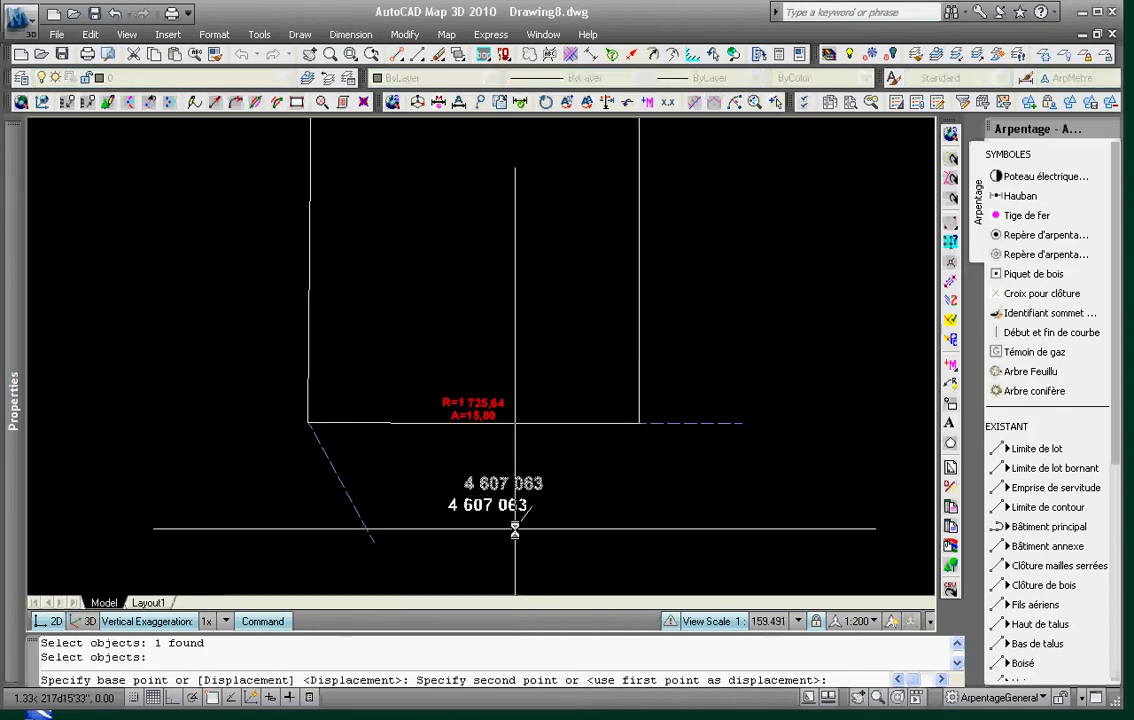
key(Escape)
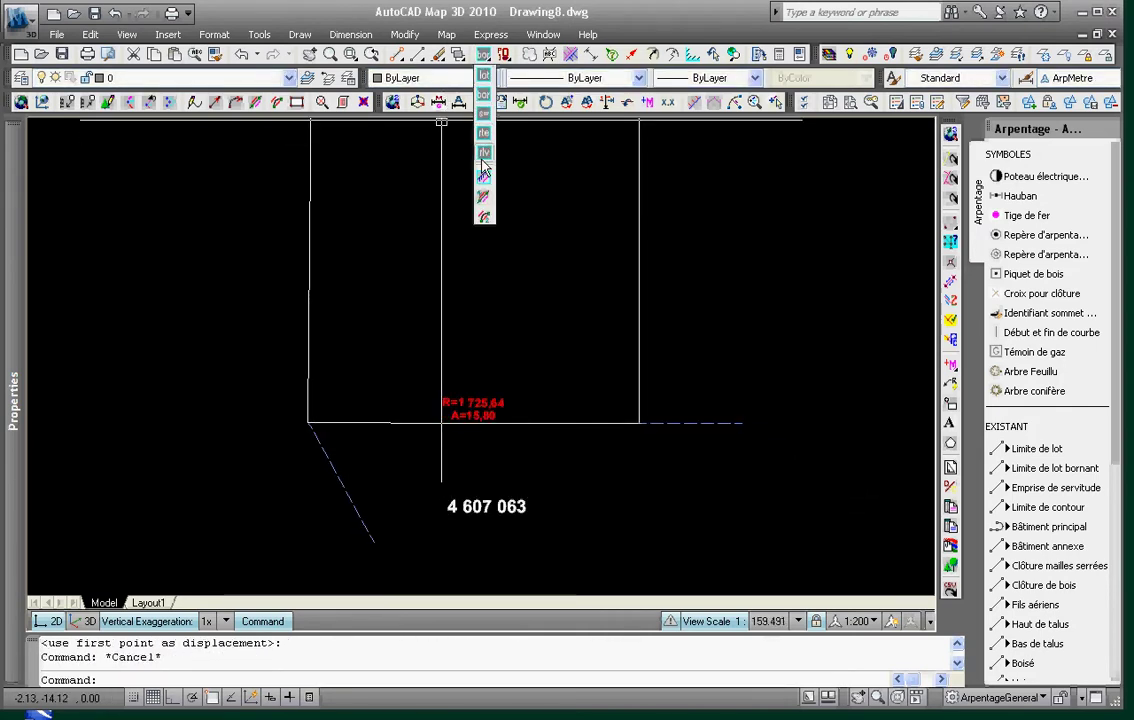
- Add the street name text RUE PAUL below the south boundary with a rotation angle of 90
click(486, 133)
click(406, 490)
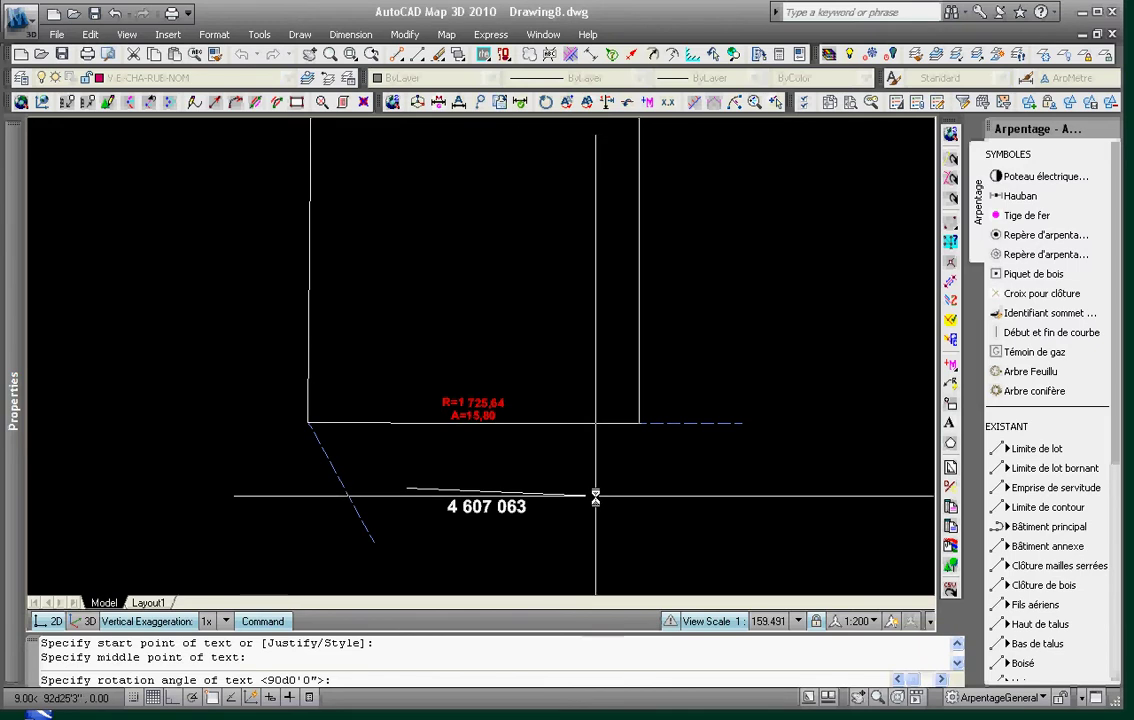
text(90)
key(Return)
text(RUE)
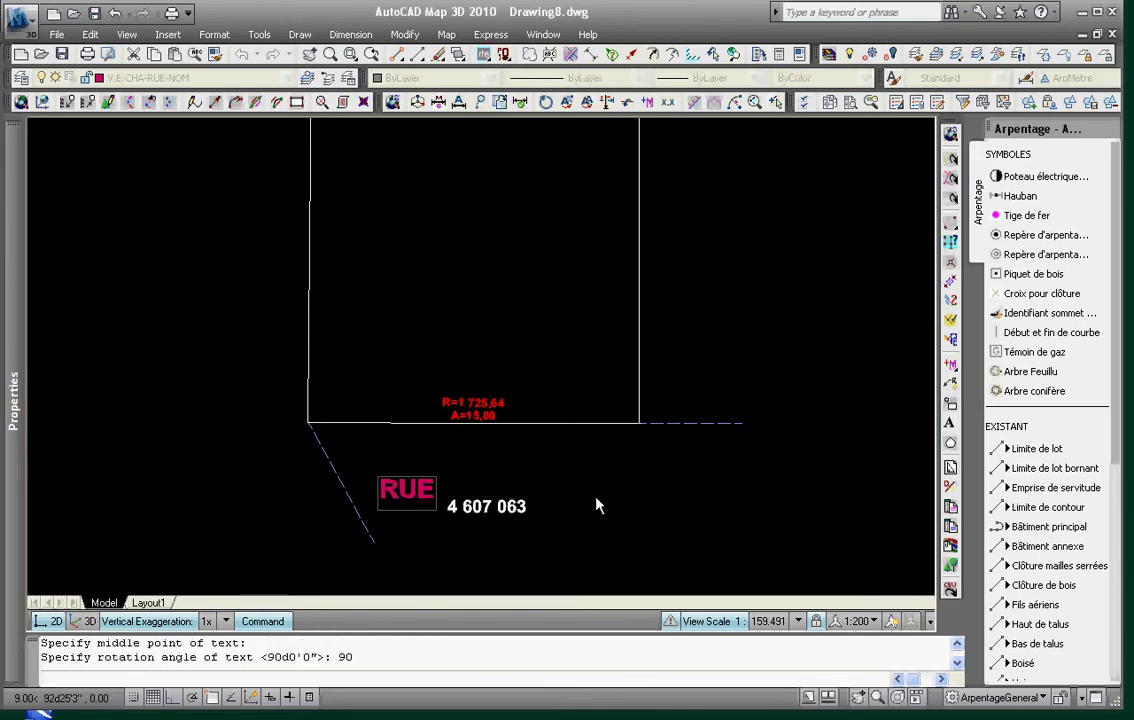
text( PAUL)
key(Return)
key(Return)
key(Escape)
key(Escape)
- Move the RUE PAUL text east so it sits centred between the south boundary and lot number 4 607 063
text(M)
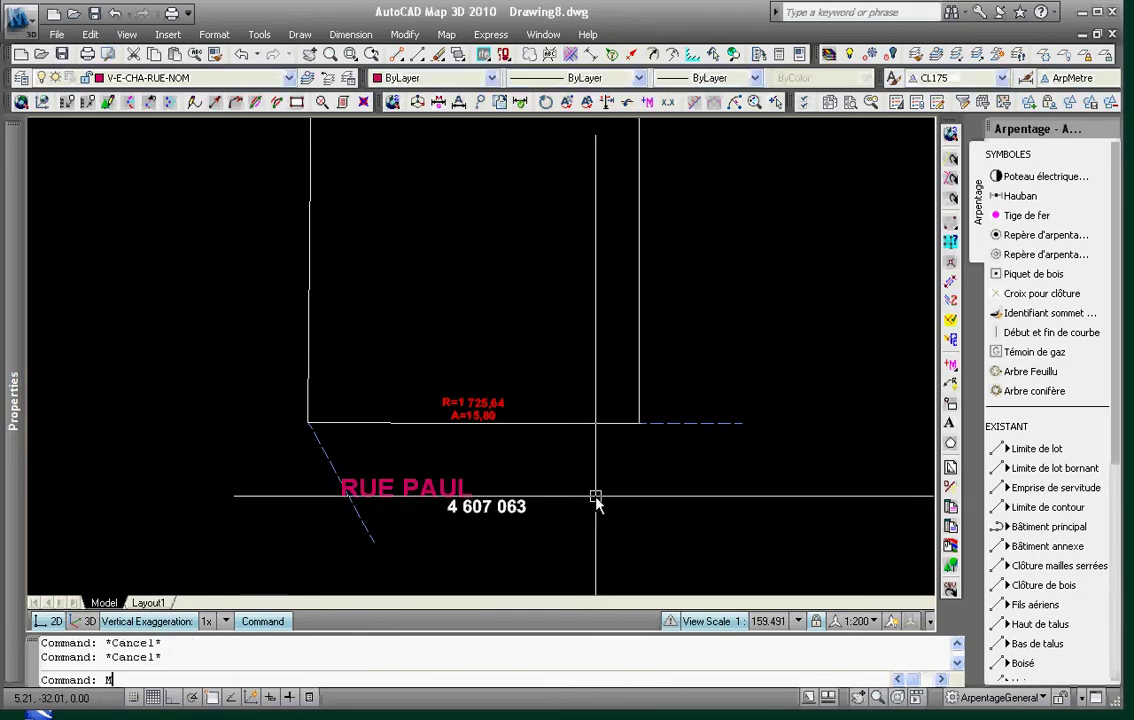
key(Return)
click(441, 480)
key(Return)
click(447, 535)
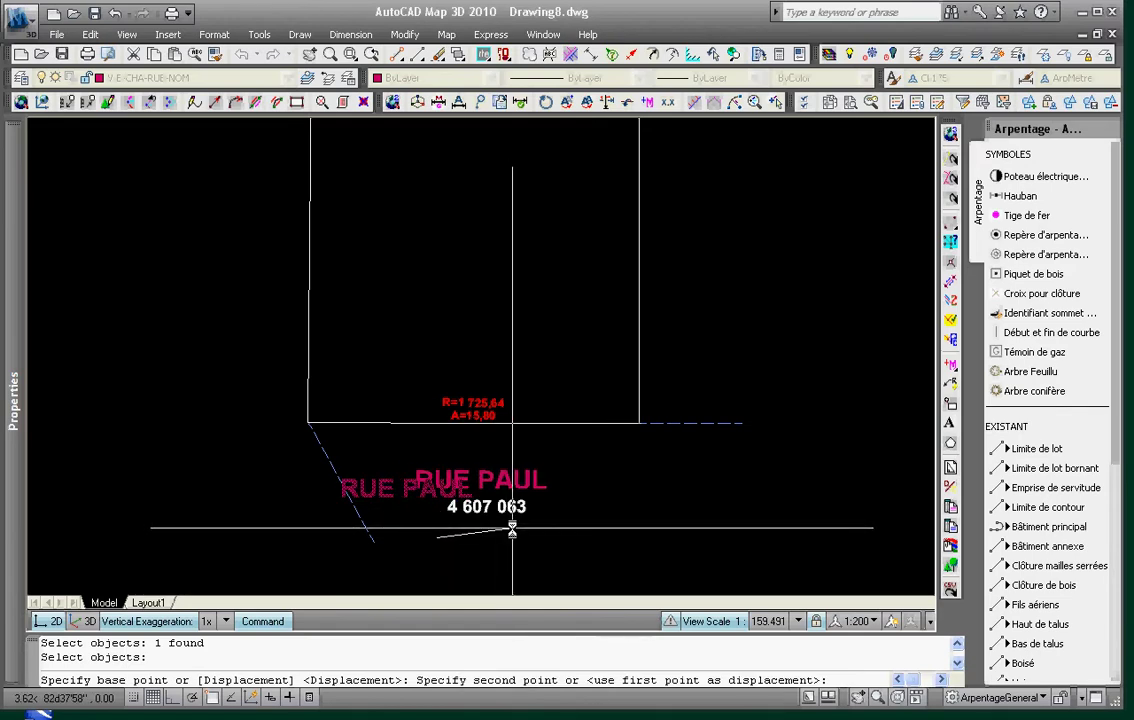
key(Escape)
scroll(599, 340, down, 3)
mouse_move(599, 340)
middle_down()
mouse_move(531, 448)
mouse_move(557, 445)
mouse_move(580, 418)
middle_up()
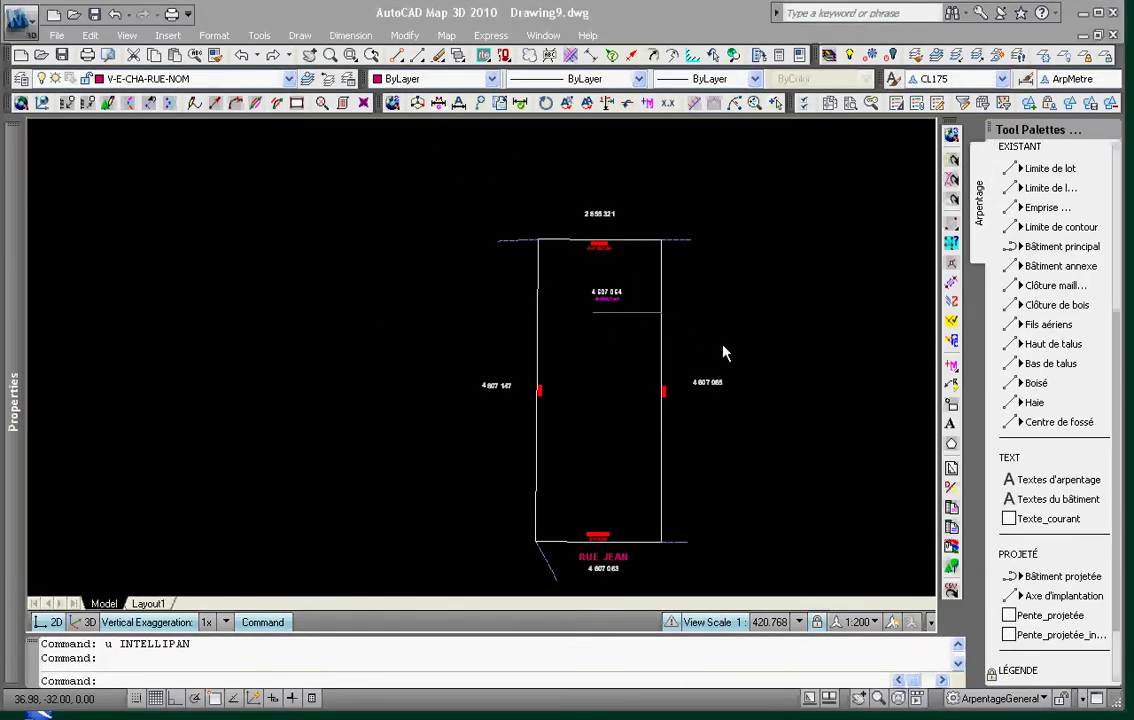
- Insert a north arrow northeast of the lot and move it closer to the lot's northeast corner
click(635, 55)
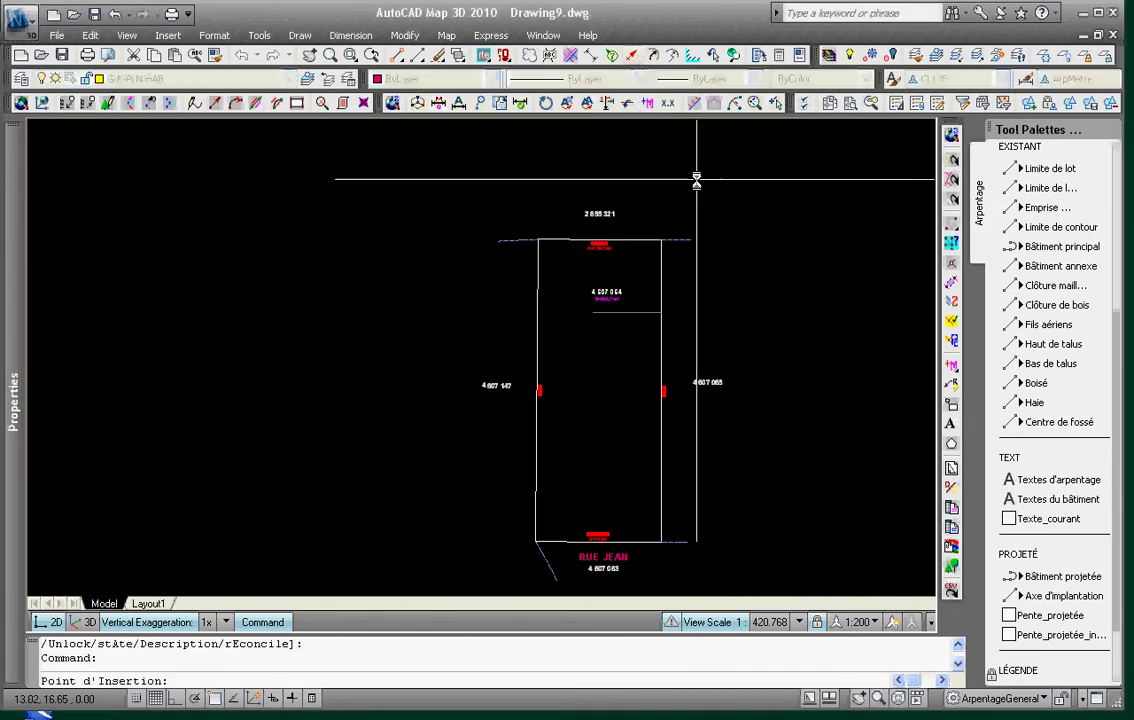
click(742, 229)
key(Escape)
text(m)
key(space)
click(752, 246)
key(space)
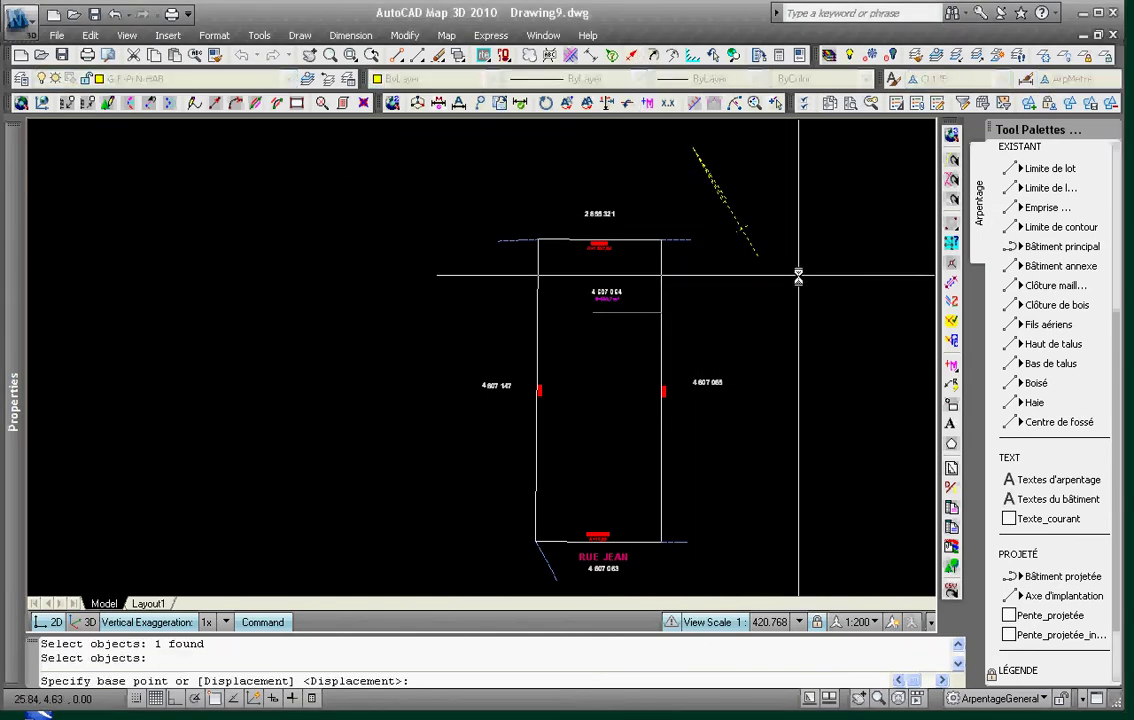
click(798, 275)
click(763, 261)
key(Escape)
key(Escape)
- Erase the short horizontal line inside lot 4 607 064
text(e)
click(651, 313)
key(space)
middle_drag(785, 401, 592, 384)
key(Escape)
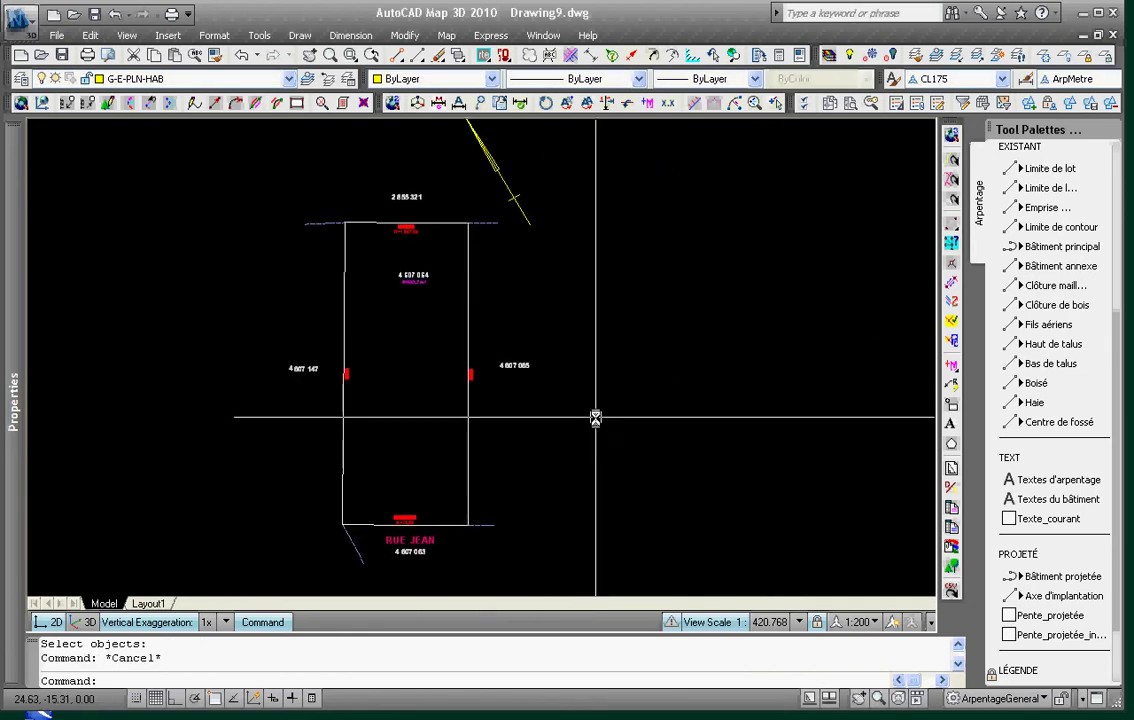
- Start a projected building outline east of the lot with segments of 2.83 at 45°, 7.33 at 90° and 2.95 at 135°
click(1035, 583)
click(629, 300)
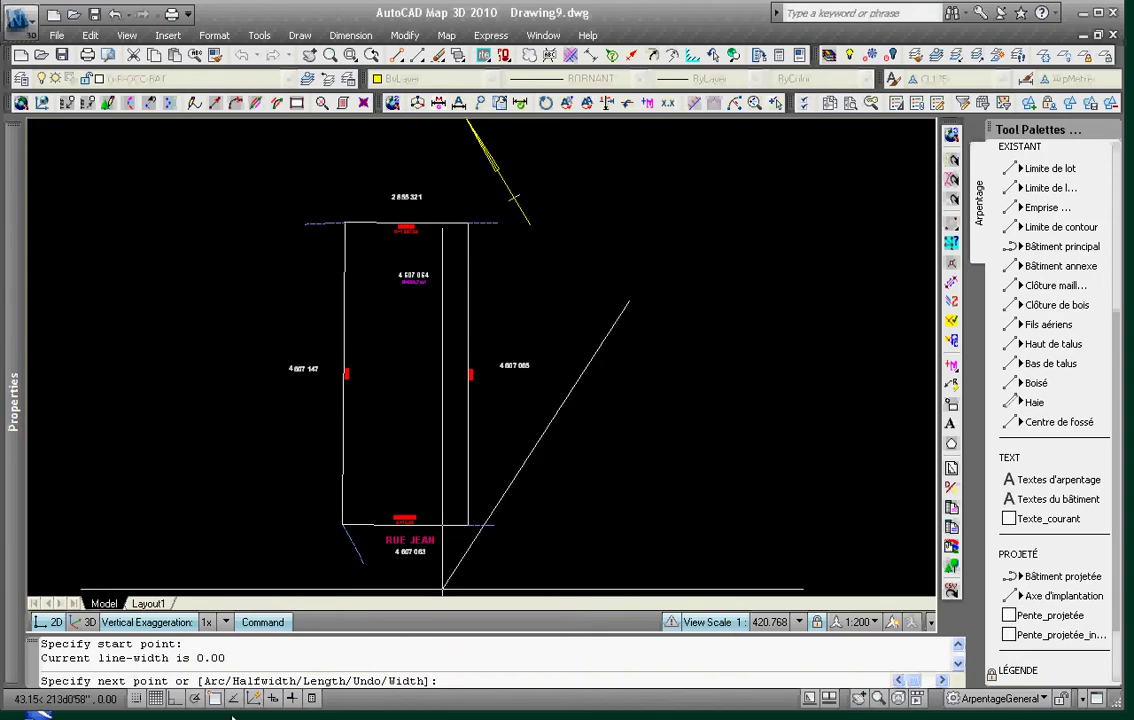
click(194, 699)
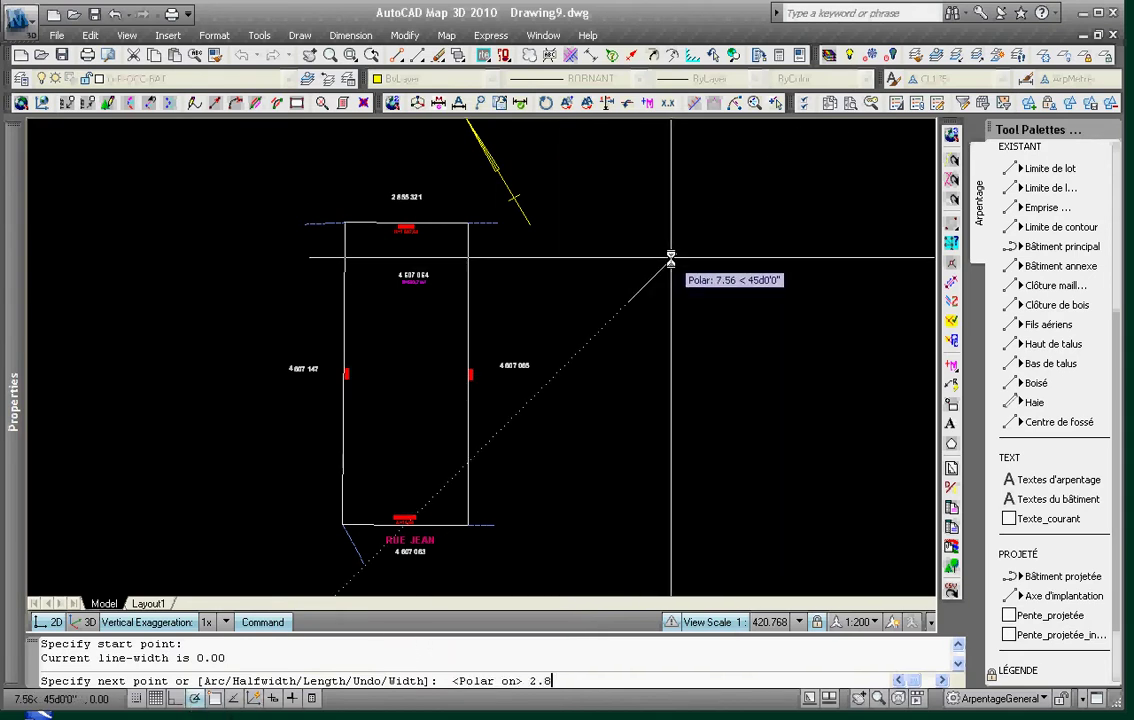
text(3)
key(Return)
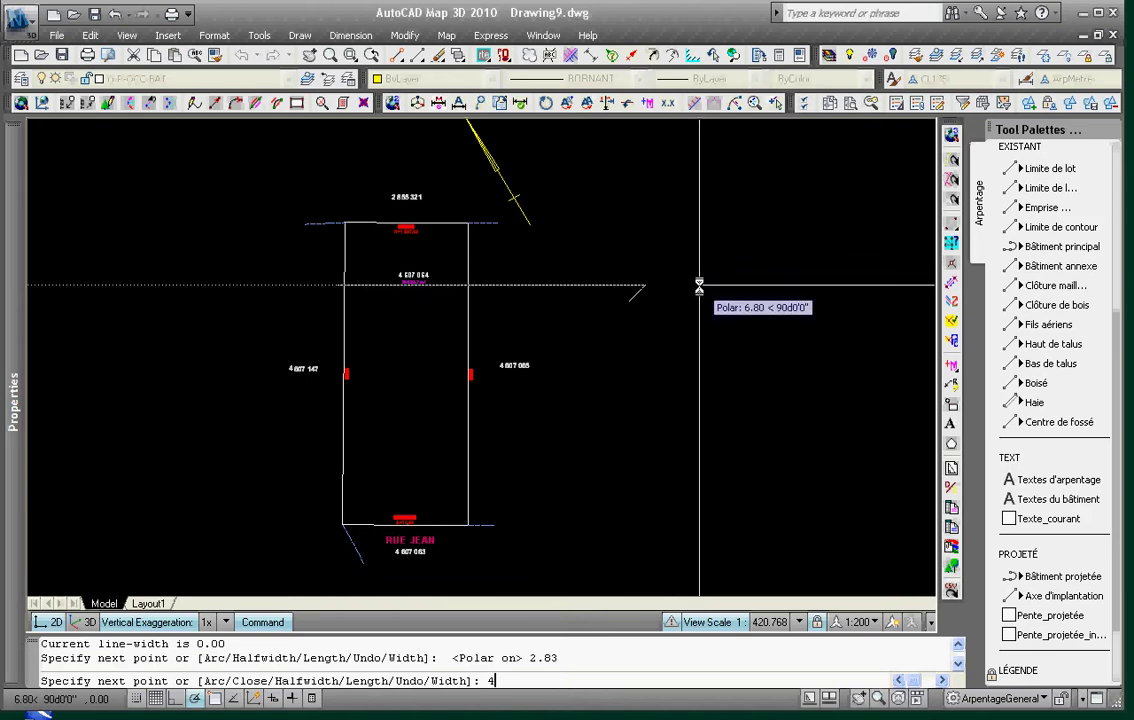
text(7.33)
key(Return)
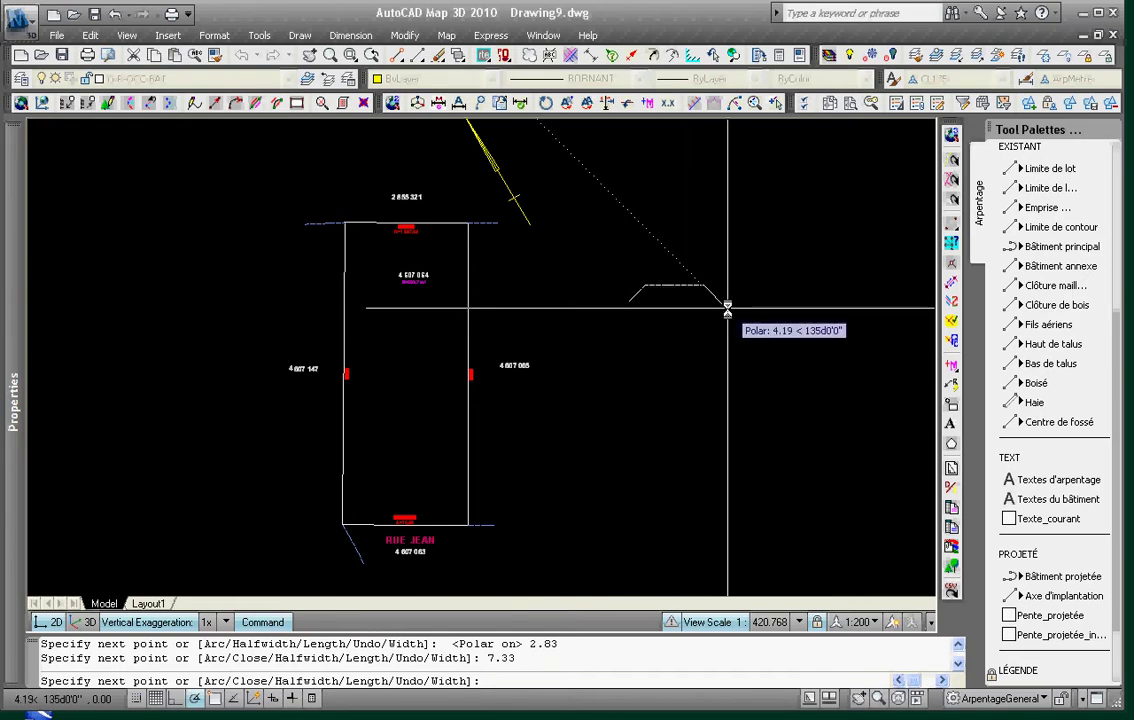
key(Return)
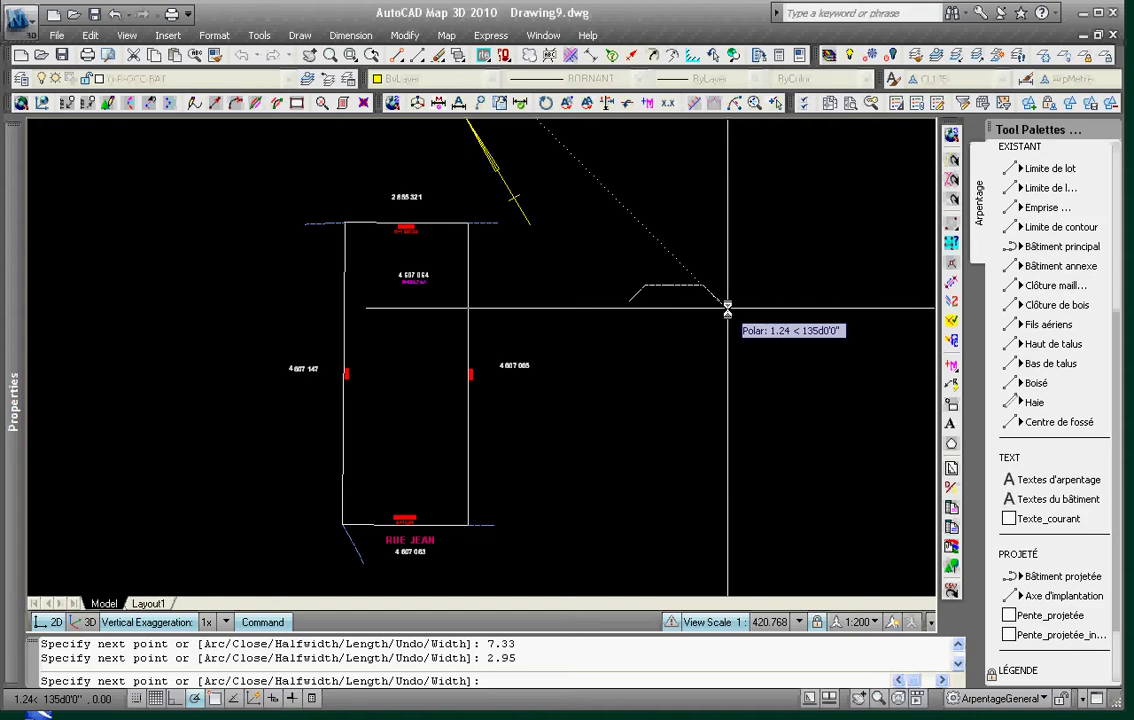
- Continue the building outline orthogonally with segments of 1 south, 25 east and 15.83 south
key(F8)
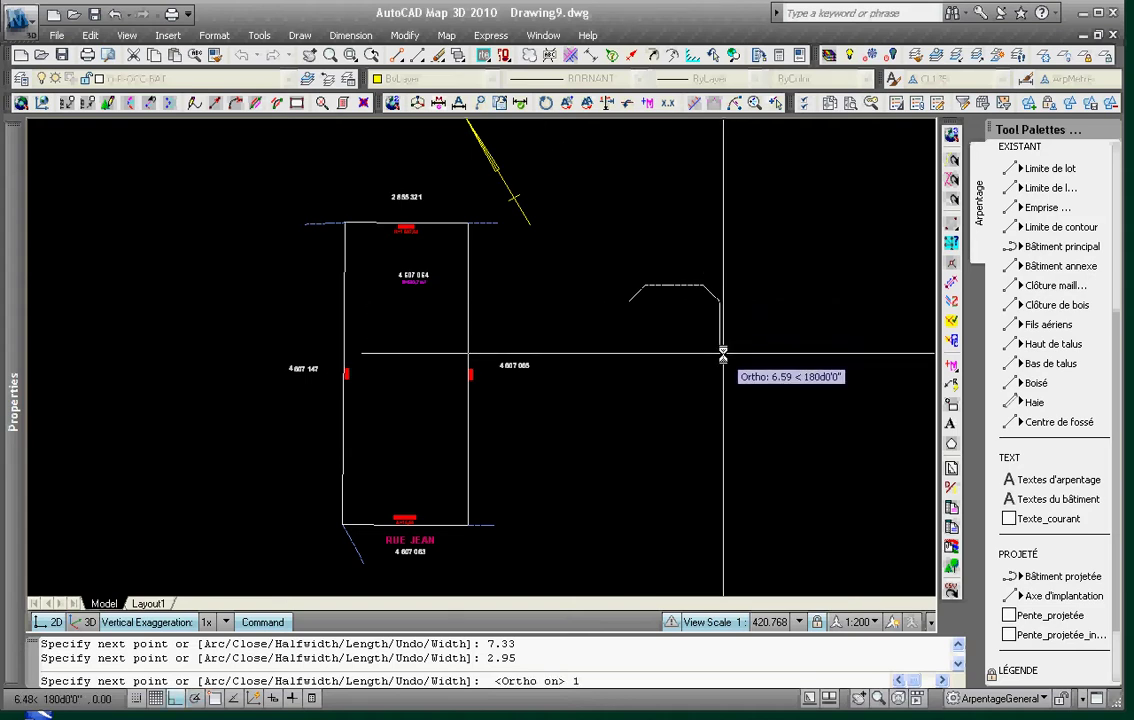
key(Return)
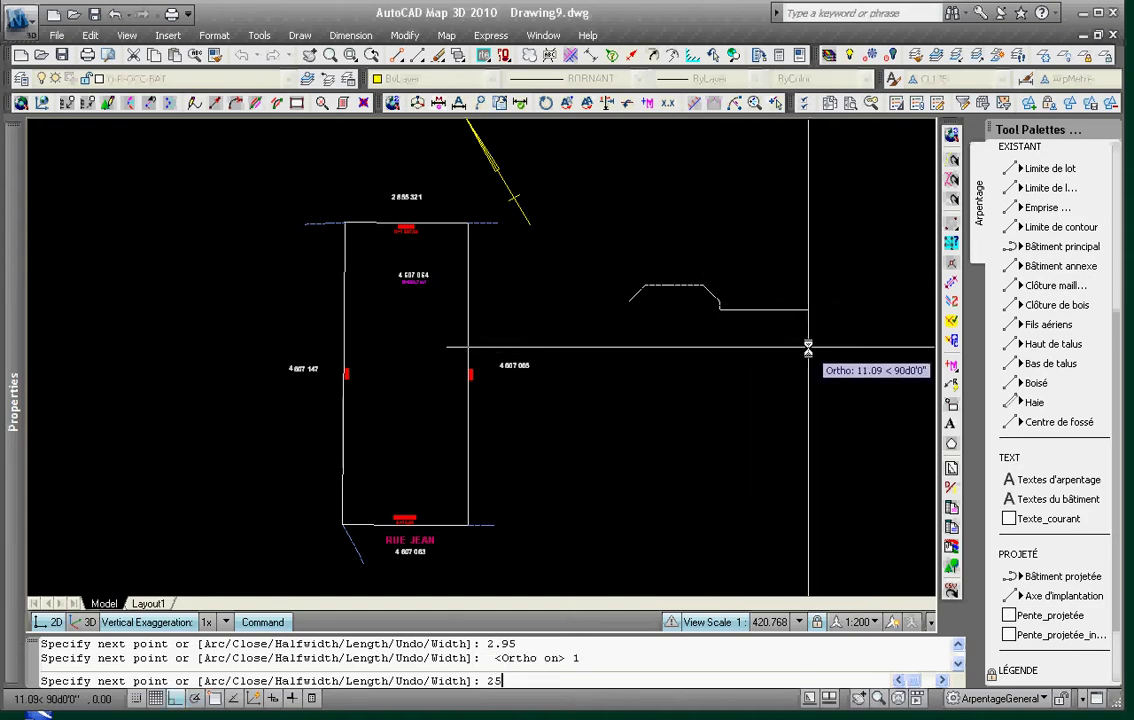
key(Return)
middle_drag(773, 410, 637, 384)
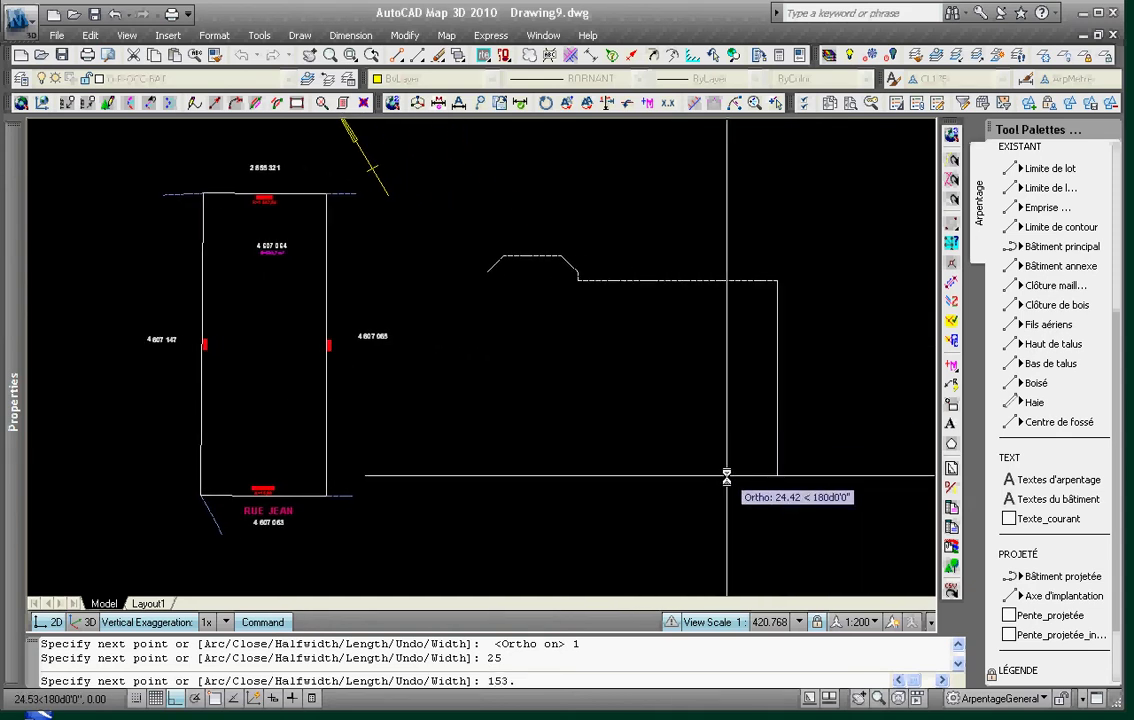
text(15.83)
key(Return)
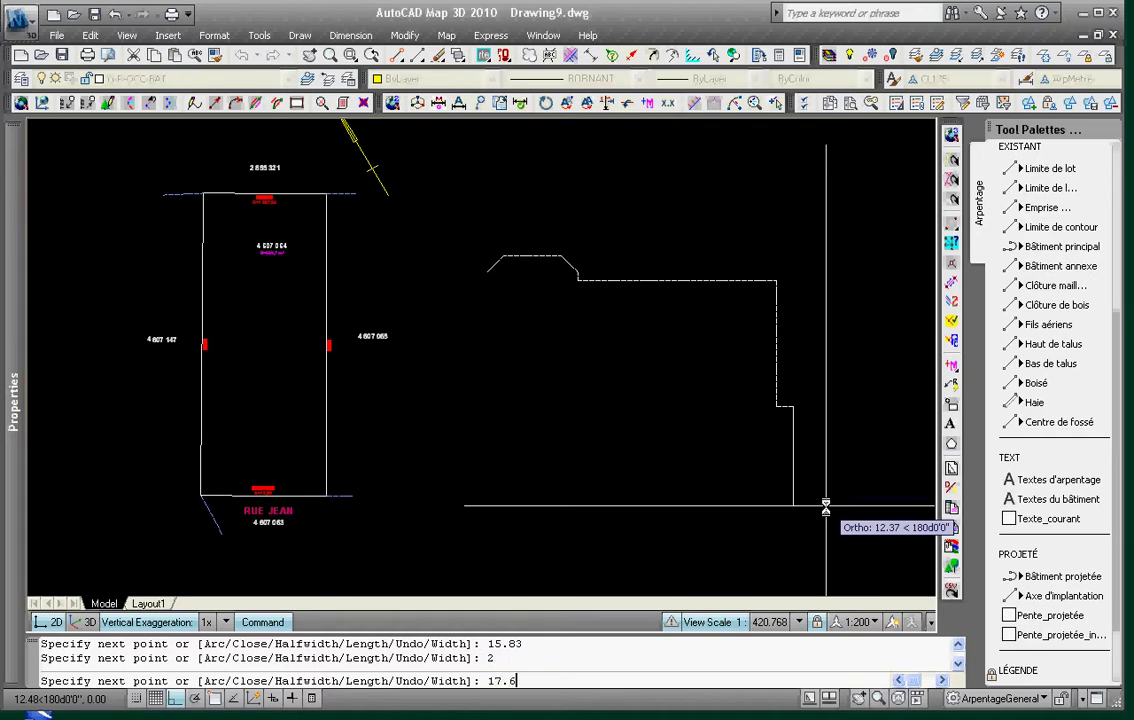
- Extend the building outline 2 east, 17.67 south, 0.42 east and 4 south
text(7)
key(Return)
middle_drag(742, 539, 767, 433)
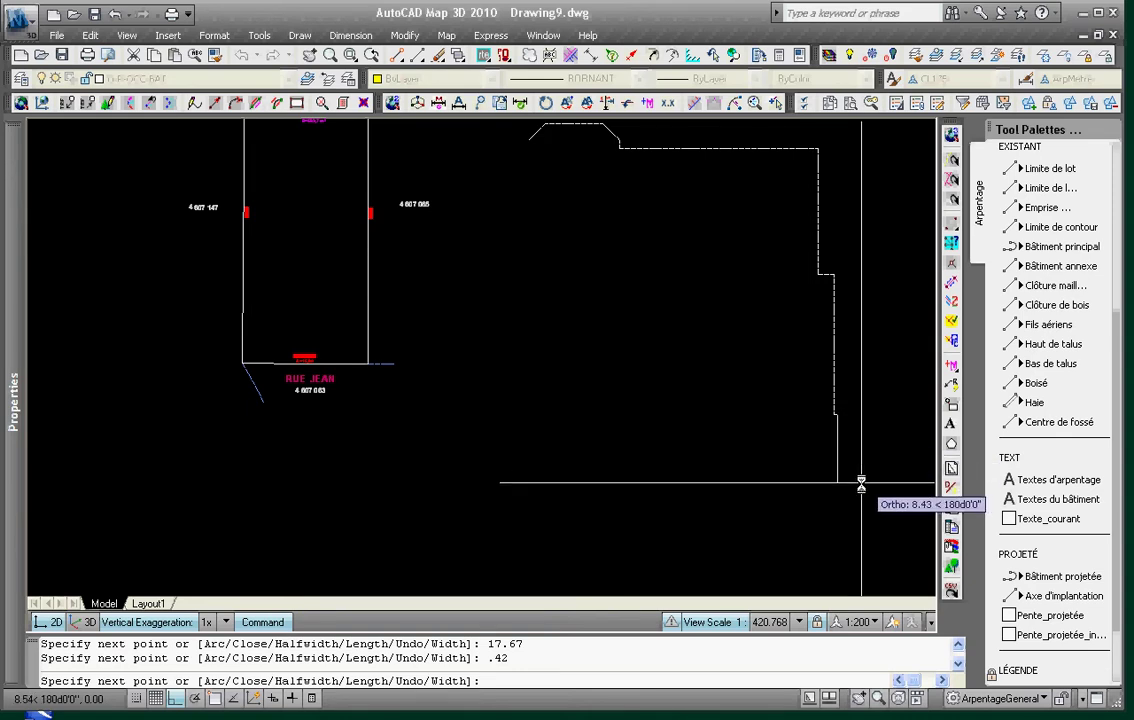
text(4)
key(Return)
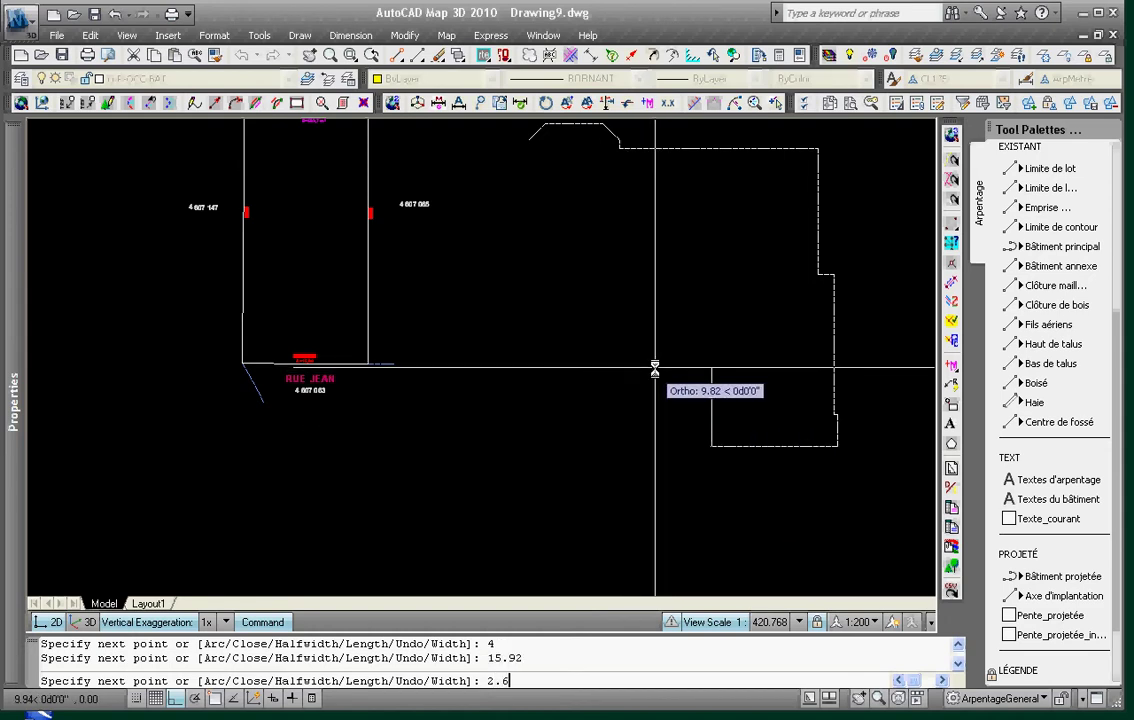
- Draw the building outline's stepped south side: 15.92 west, 2.67 north, 10.33 west and 2.83 north
text(7)
key(Return)
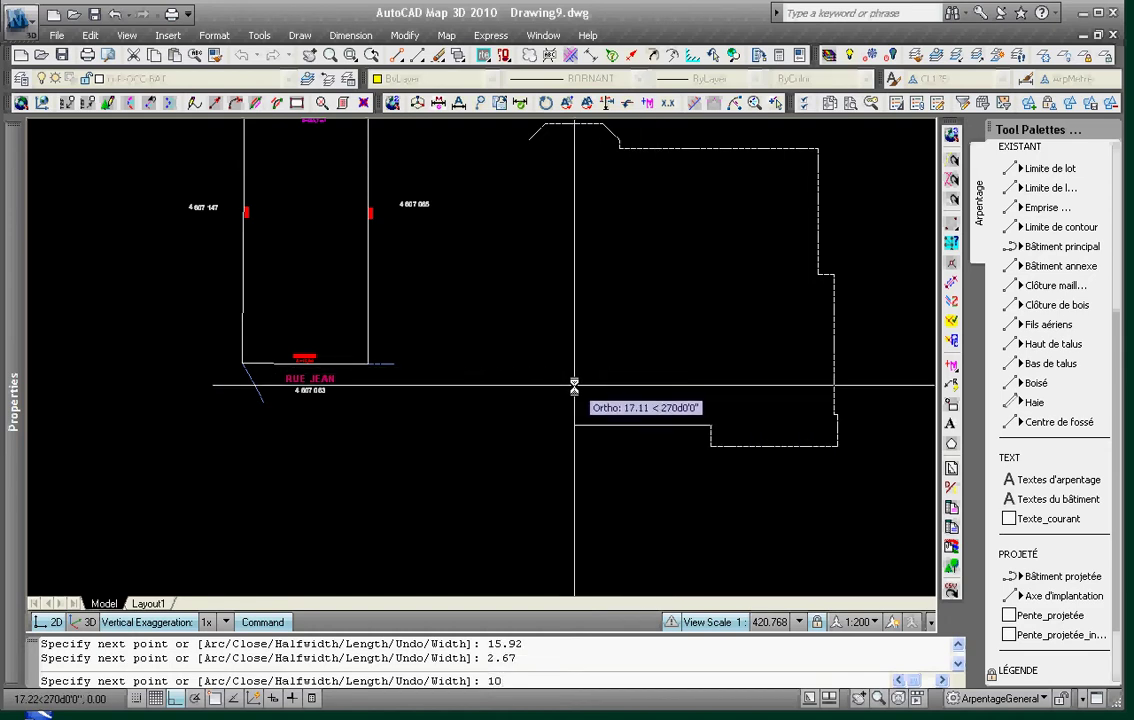
key(Return)
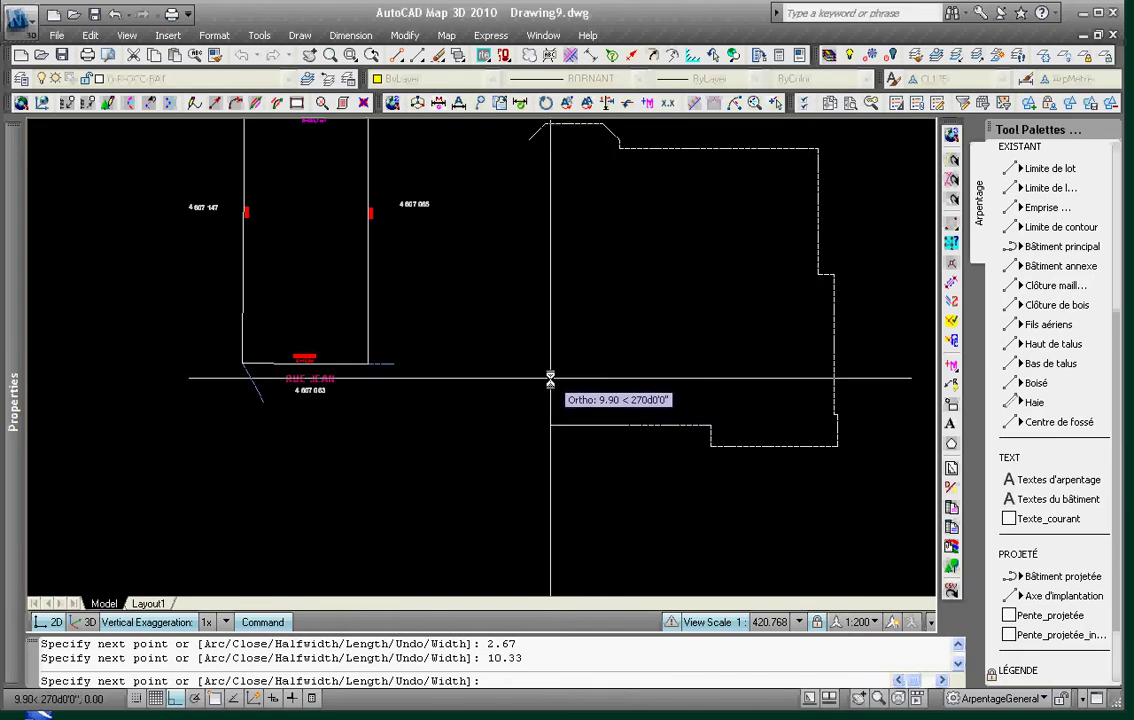
text(2.)
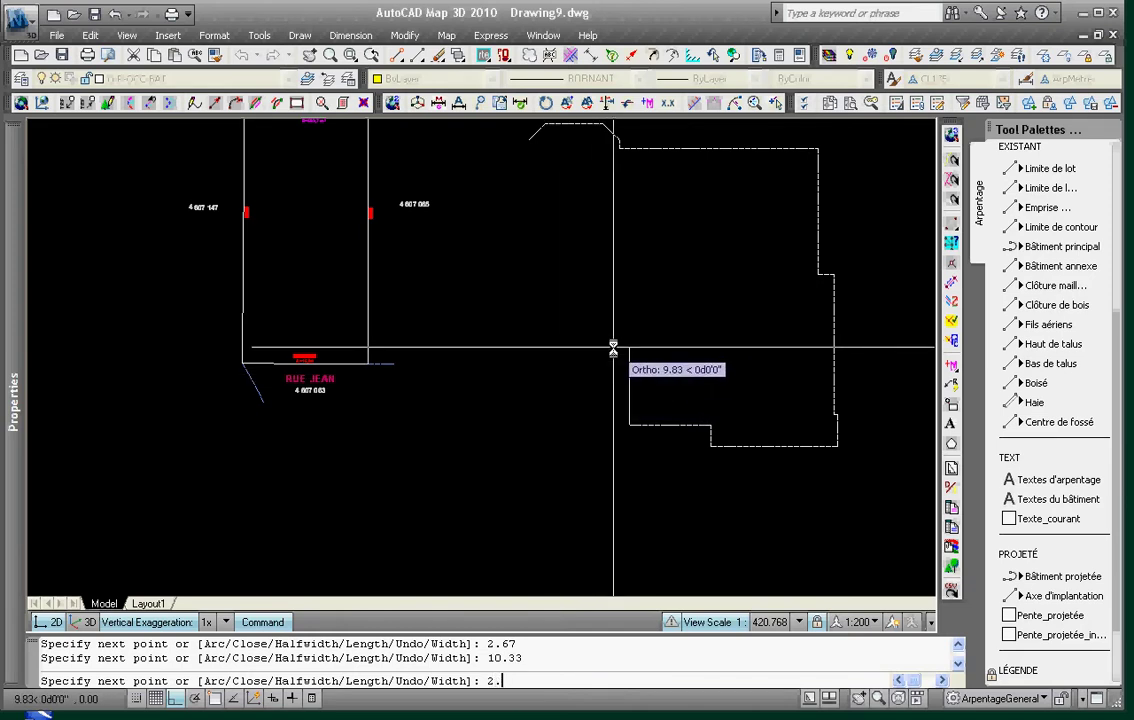
text(83)
key(Return)
text(13.)
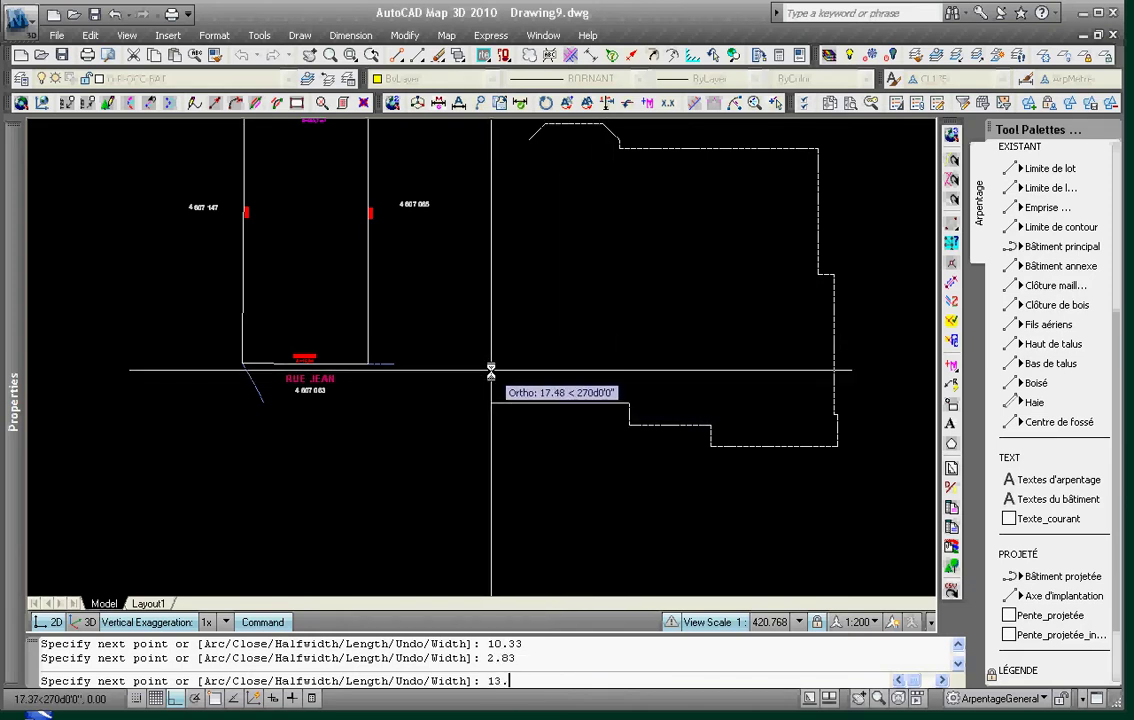
text(8)
key(Return)
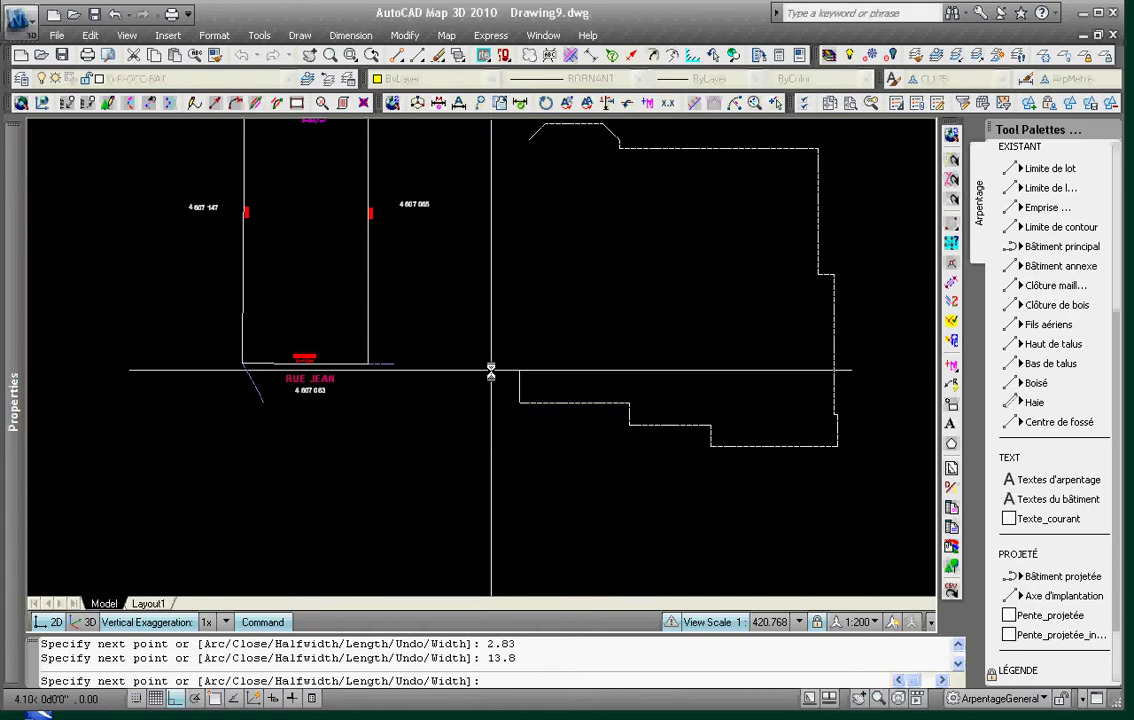
- Continue the building outline with segments of 13.08 west and 4 north
text(13.0)
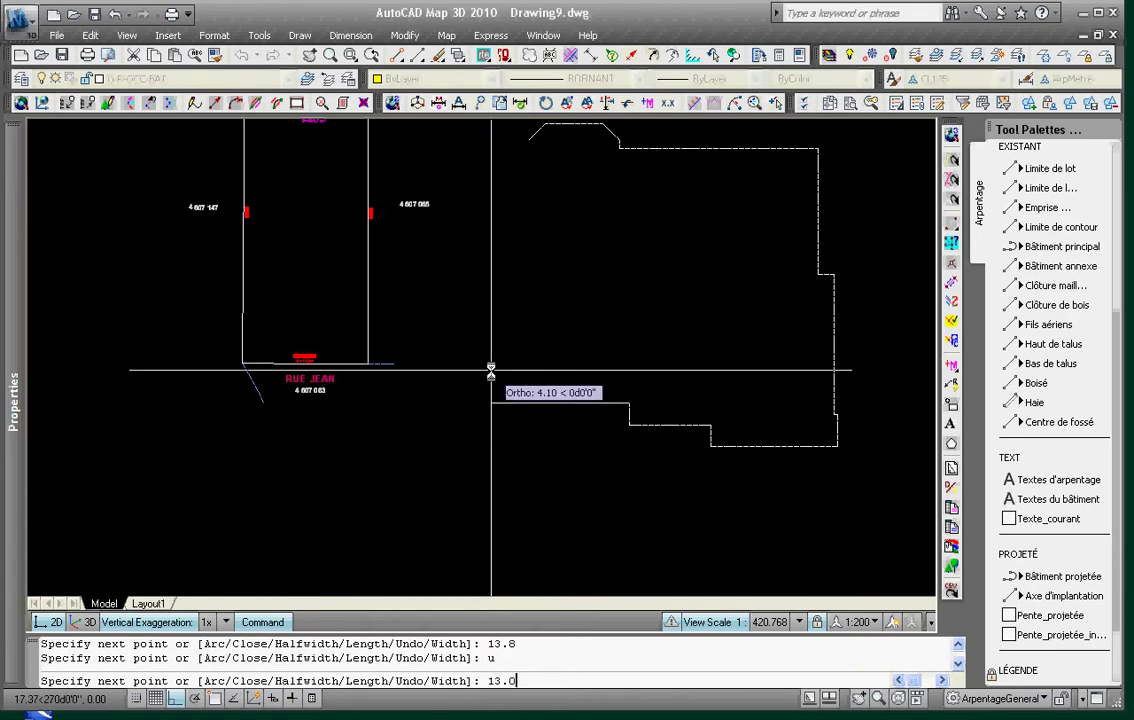
text(8)
key(Return)
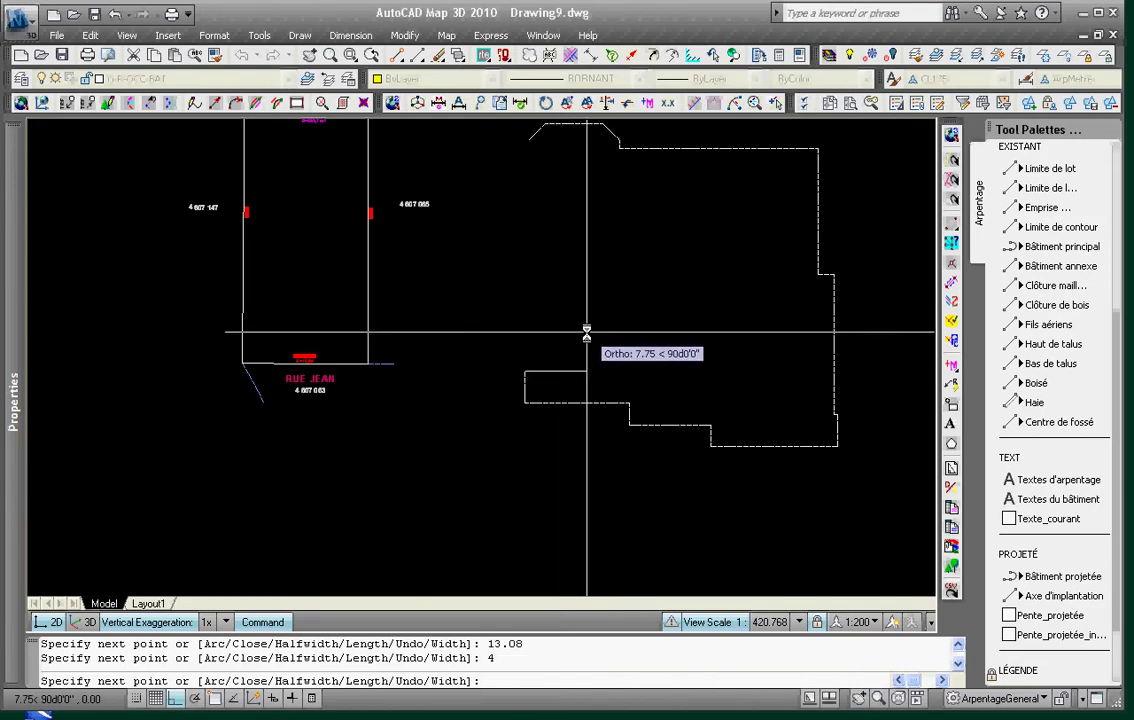
- Finish the building outline with segments of 0.42 east and 29 north, ending the polyline
text(.42)
key(Return)
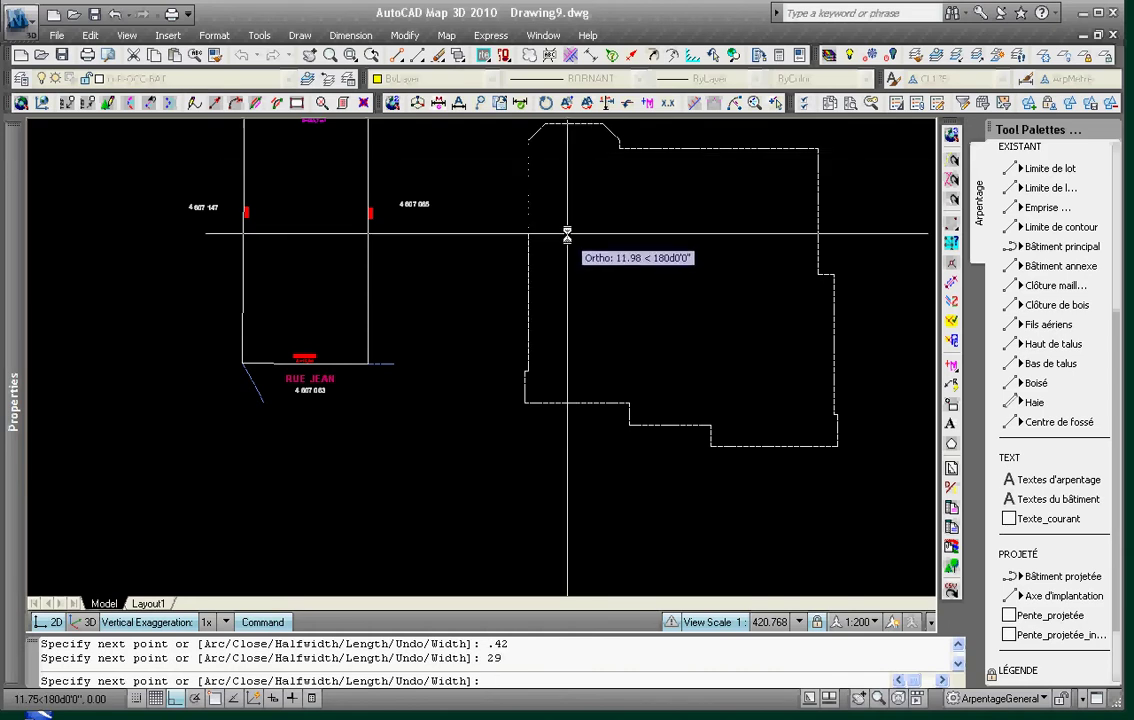
scroll(567, 235, up, 10)
scroll(581, 409, down, 6)
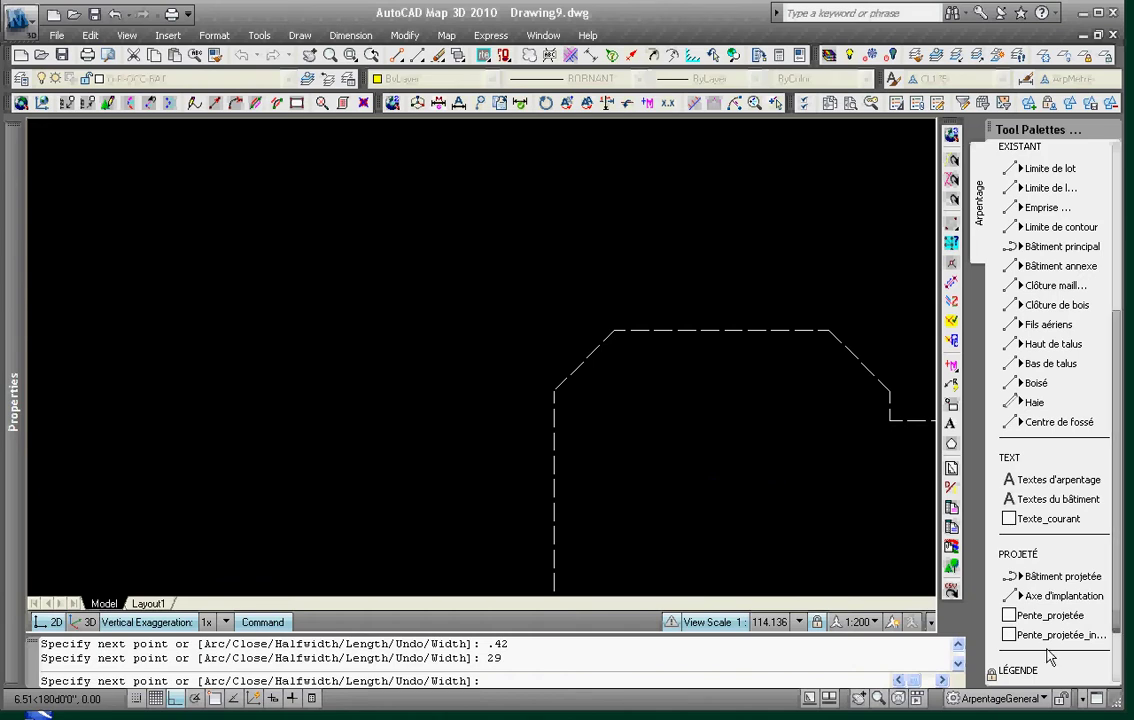
key(Escape)
- Close the small gap at the outline's northwest corner by stretching the end vertex onto the start point with ortho off
click(553, 391)
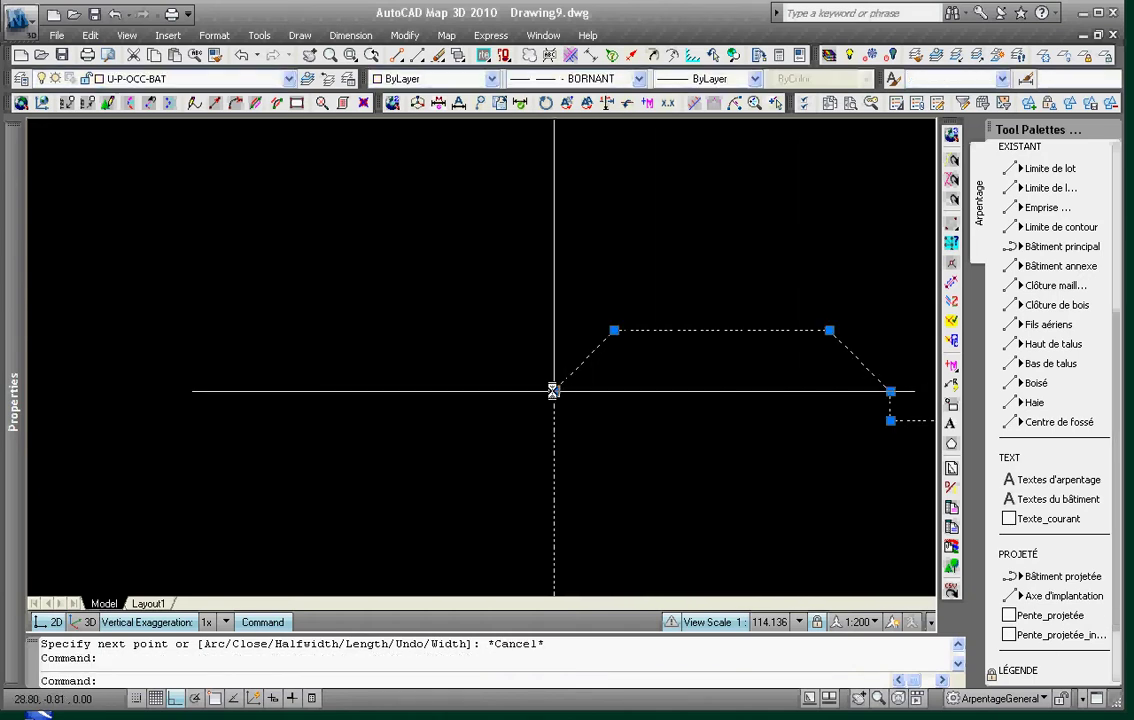
click(553, 391)
scroll(557, 405, up, 6)
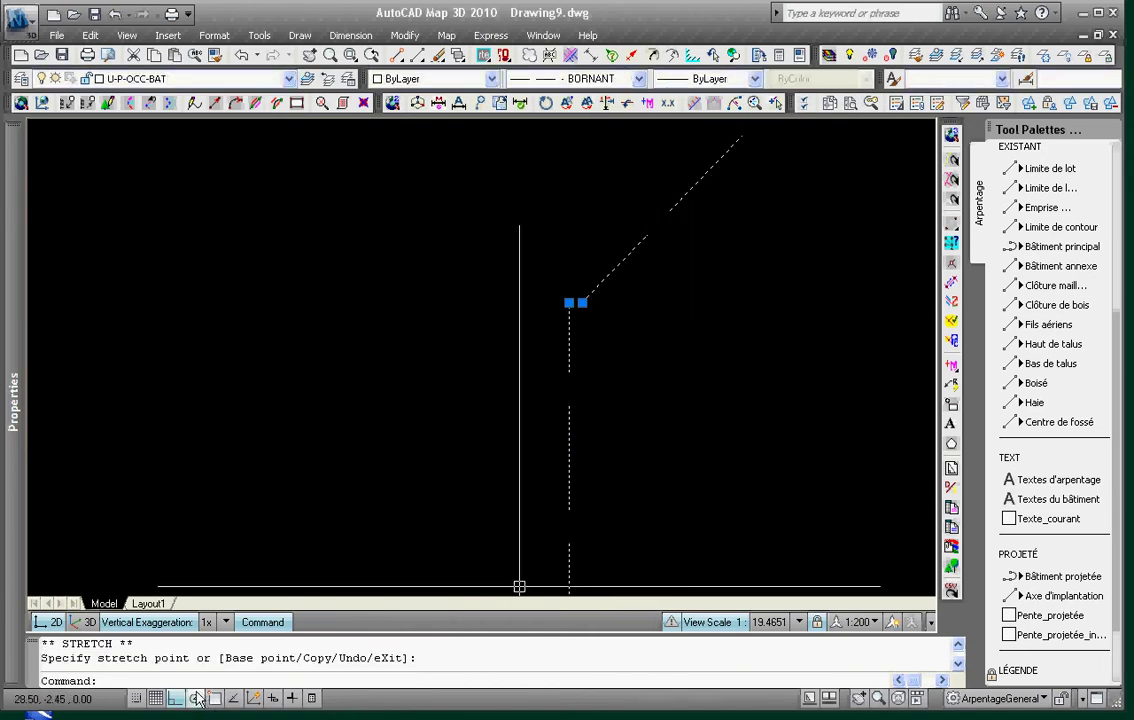
click(198, 697)
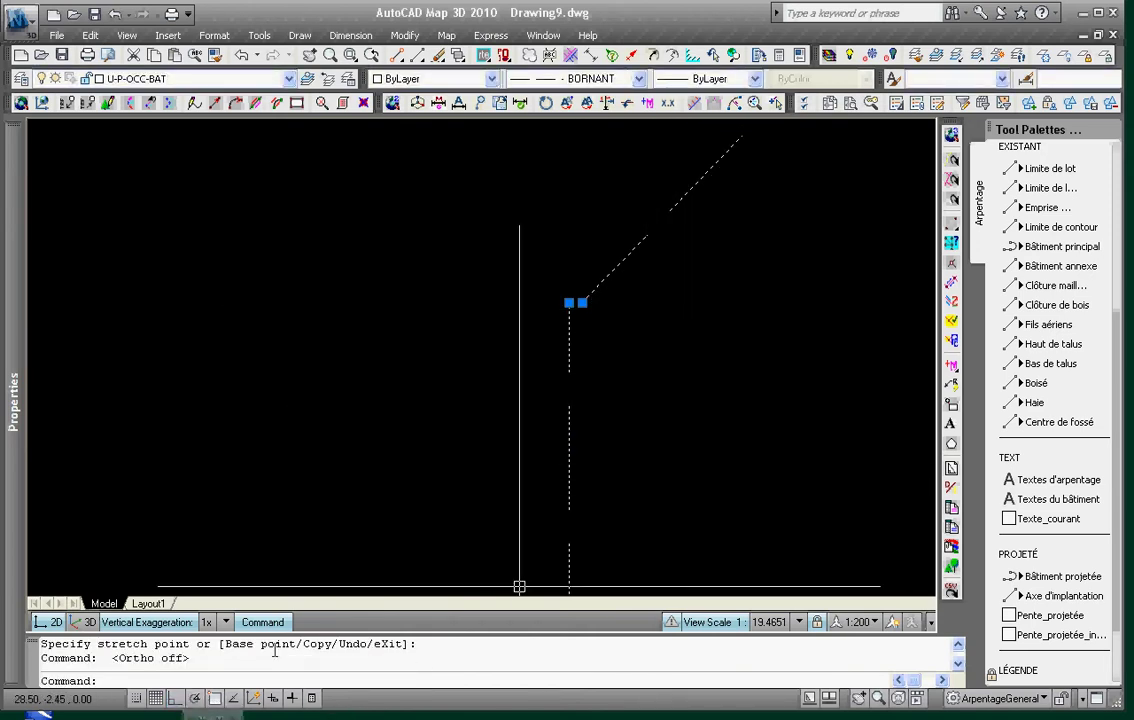
click(567, 303)
scroll(507, 322, down, 15)
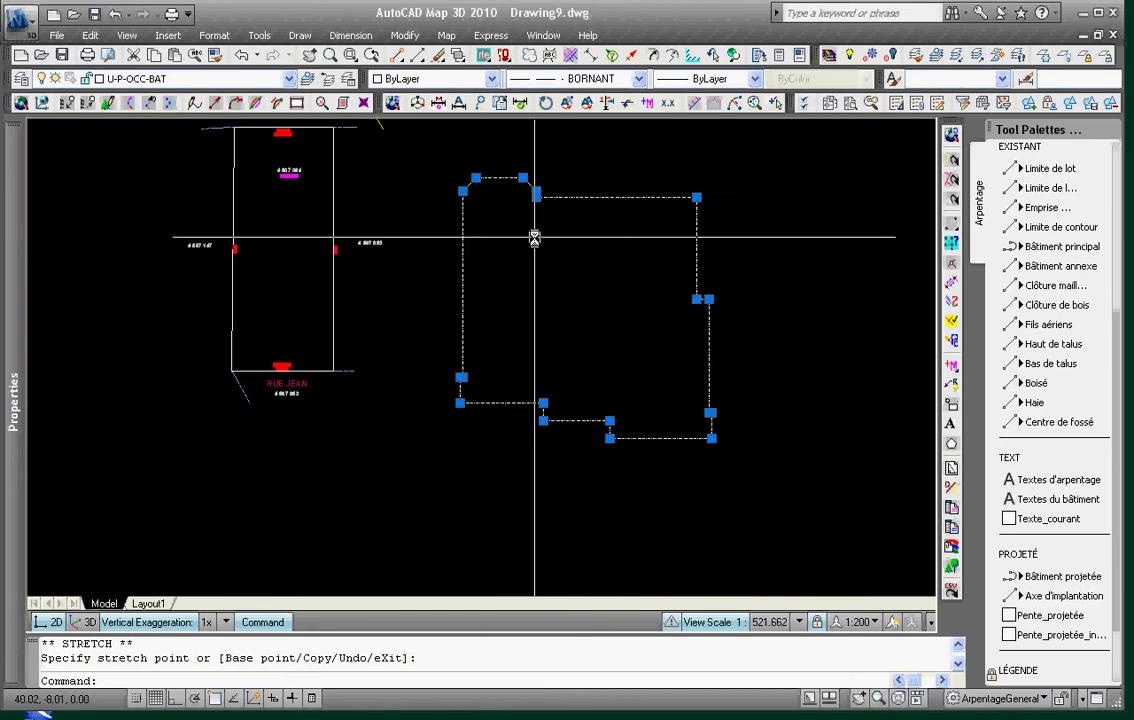
key(Escape)
key(Escape)
- Scale the whole building outline by a factor of 0.3048 about a point inside it
text(sc)
key(Return)
click(766, 152)
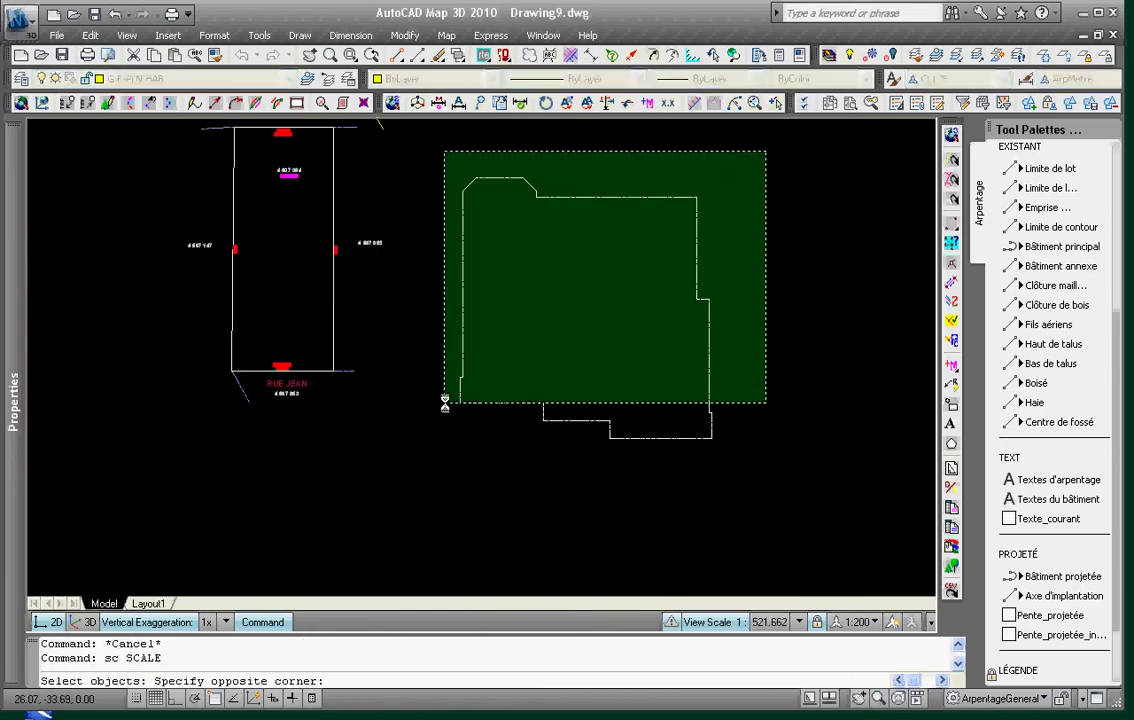
click(448, 455)
key(Return)
click(582, 337)
text(.304)
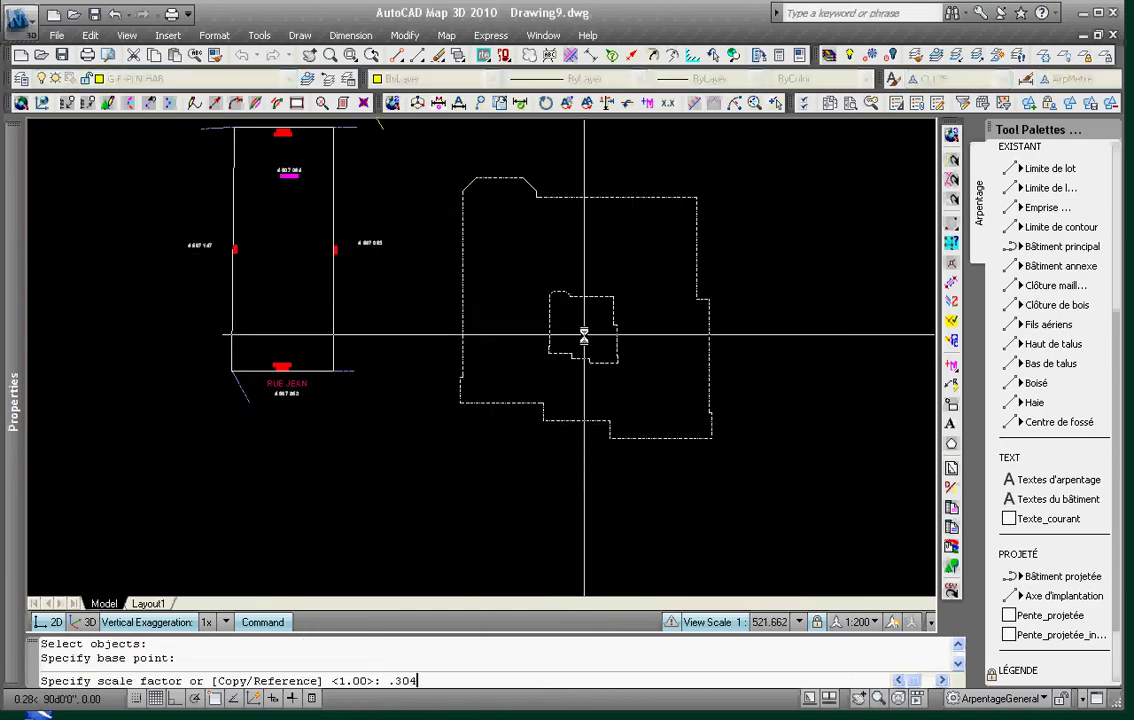
text(8)
key(Return)
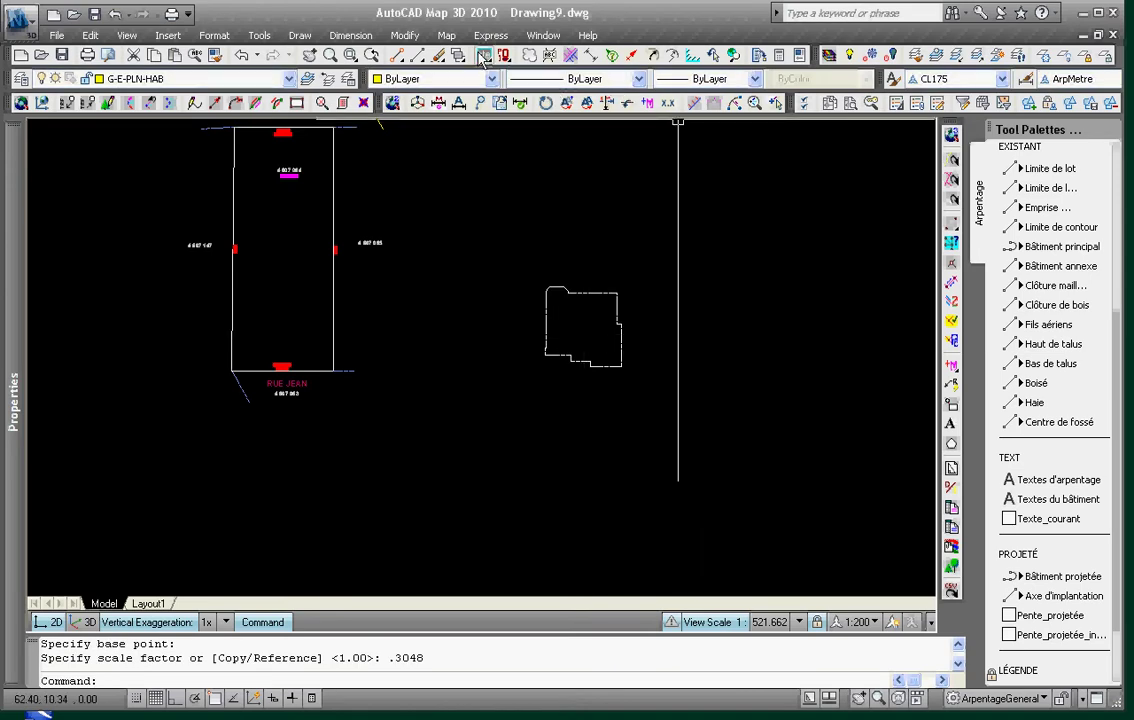
- Annotate all sides of the building outline with inside length labels, and change the northwest chamfer's label to 0,91
click(481, 178)
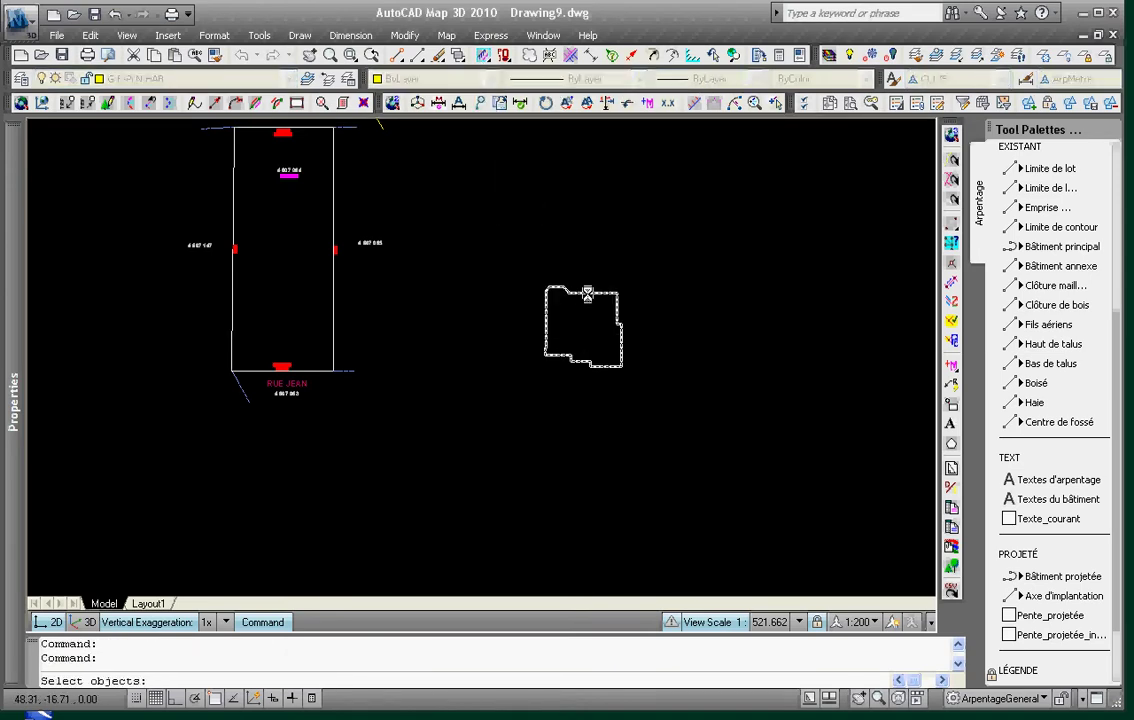
scroll(580, 311, up, 8)
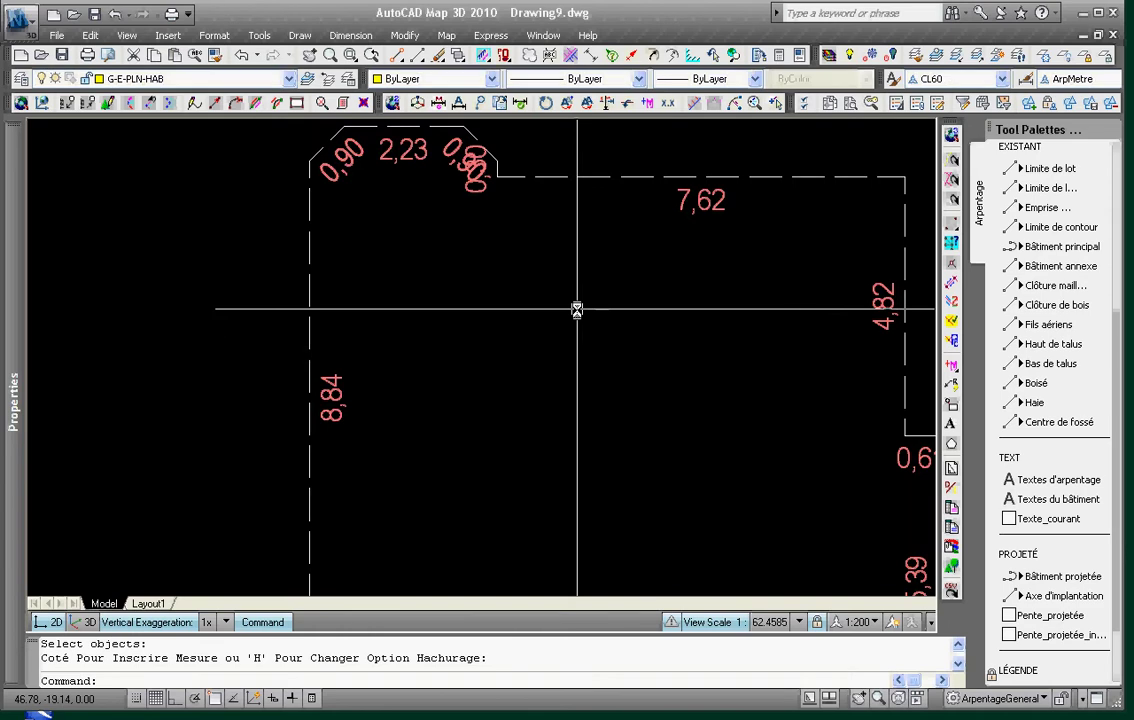
key(Escape)
key(Escape)
text(ed)
key(Return)
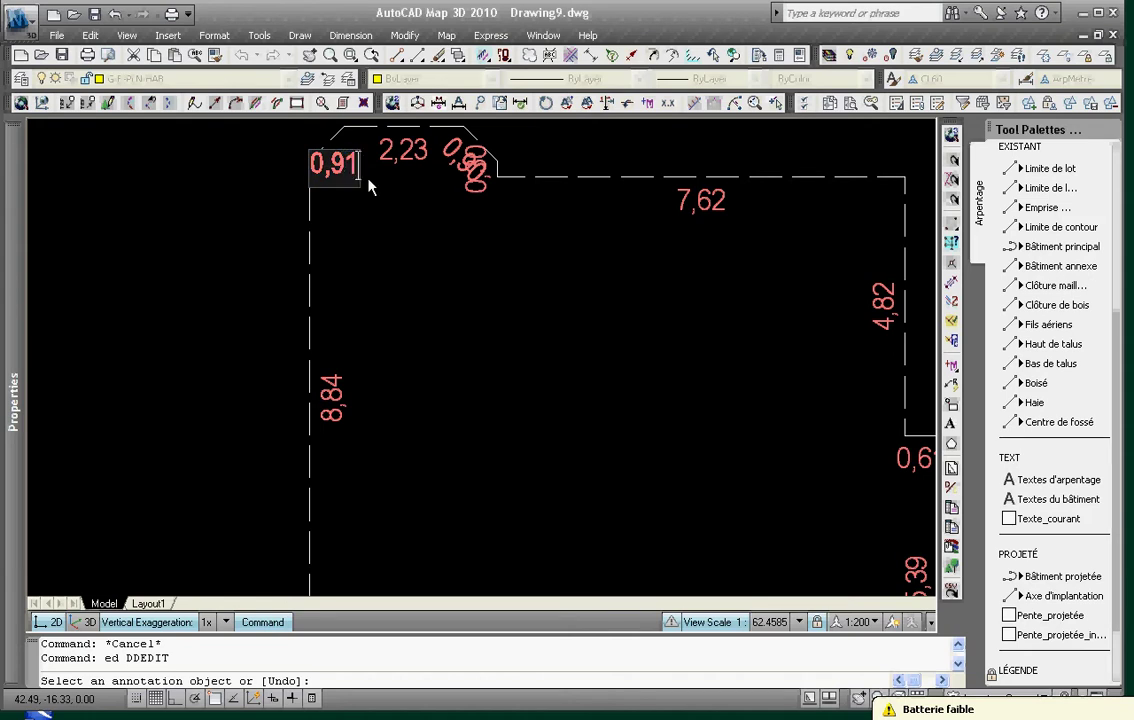
key(Escape)
key(Escape)
- Move the 0,30 length label south, clear of the northeast chamfer's 0,90 label
text(m)
key(Return)
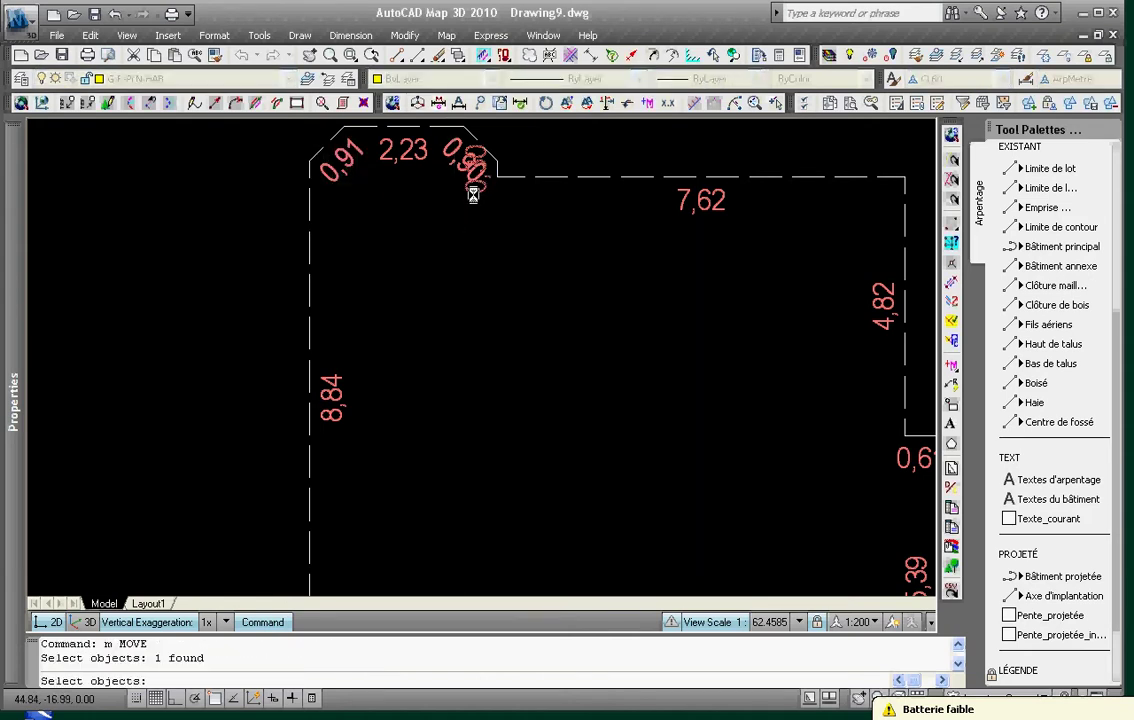
key(Return)
click(528, 228)
click(531, 261)
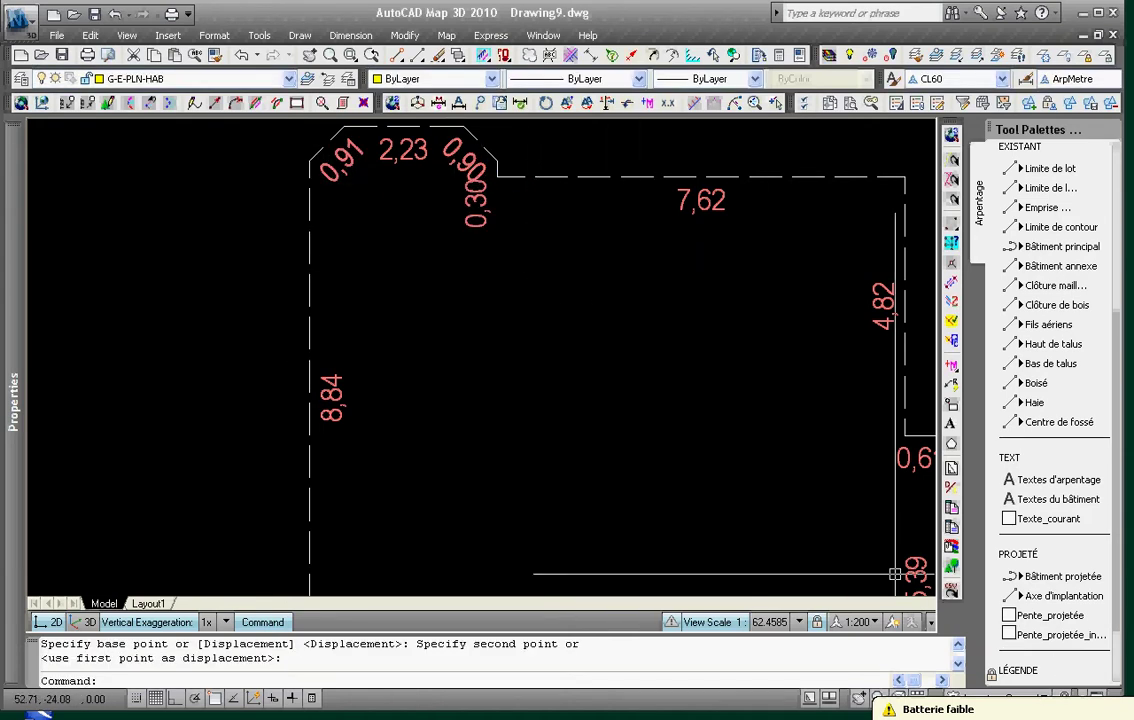
- Move the 0,61 length label on the building's east side west, to just inside the outline
middle_drag(769, 350, 704, 291)
scroll(690, 288, down, 2)
scroll(555, 215, up, 4)
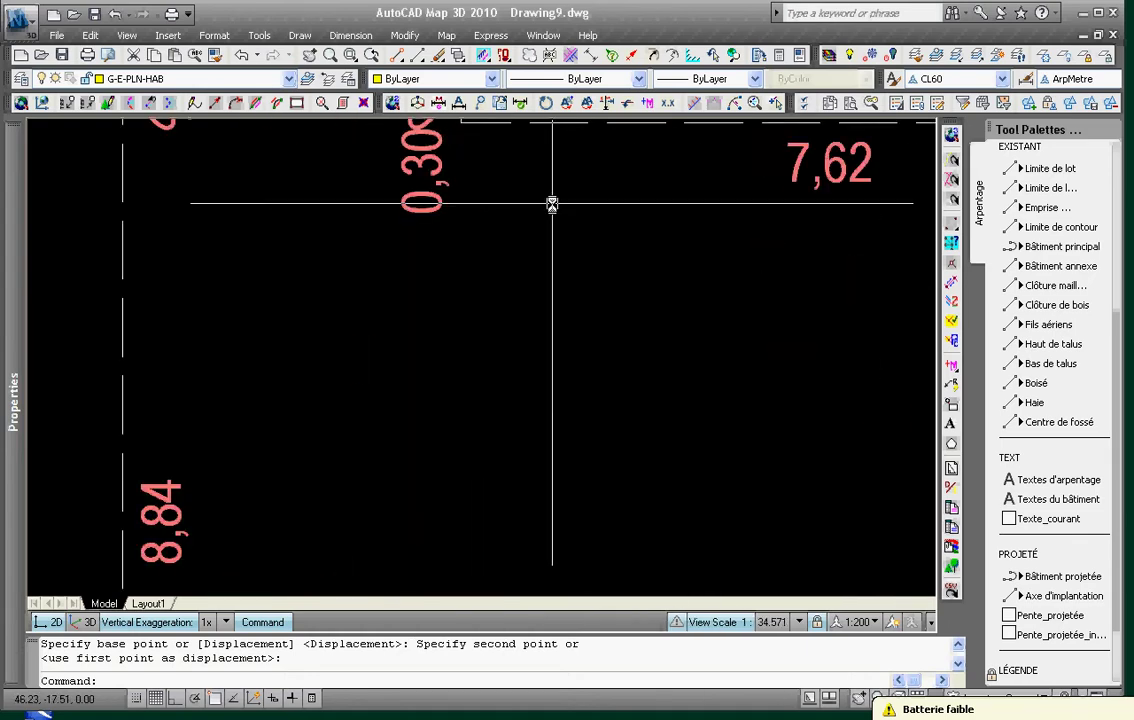
scroll(553, 215, down, 4)
middle_drag(664, 336, 636, 203)
key(Return)
click(780, 249)
key(Return)
click(790, 267)
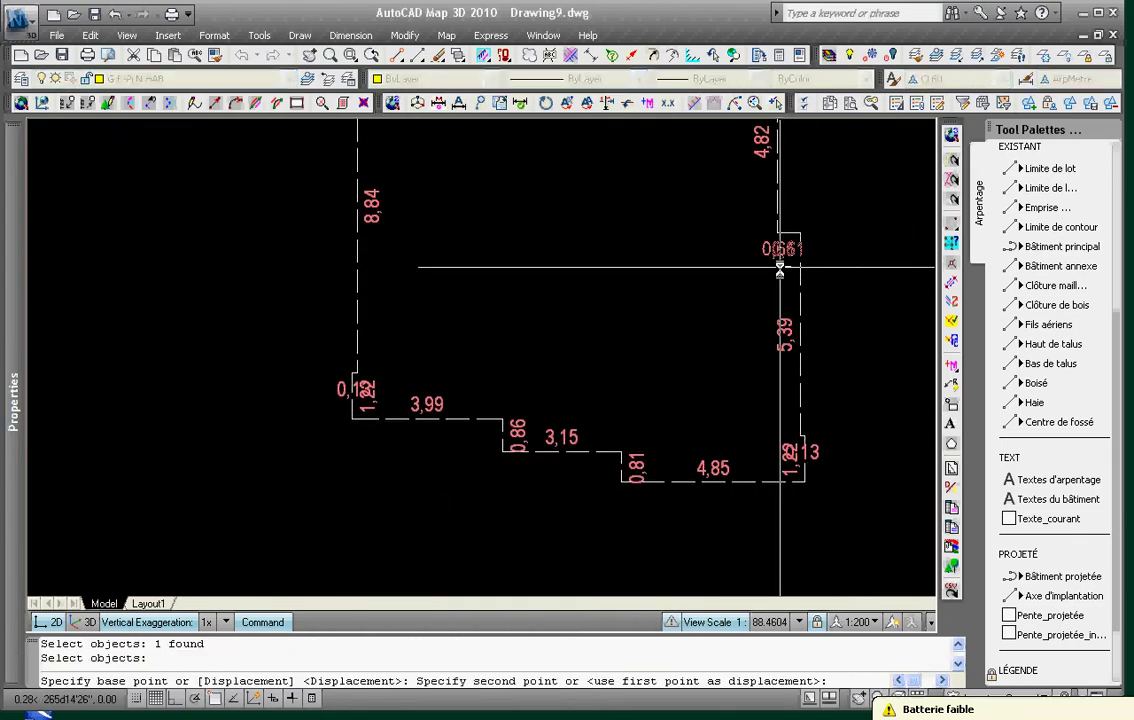
click(779, 267)
- Move the southeast 0,13 length label to the inside of the outline, above the 1,22 label
key(Return)
click(818, 452)
key(Return)
click(846, 473)
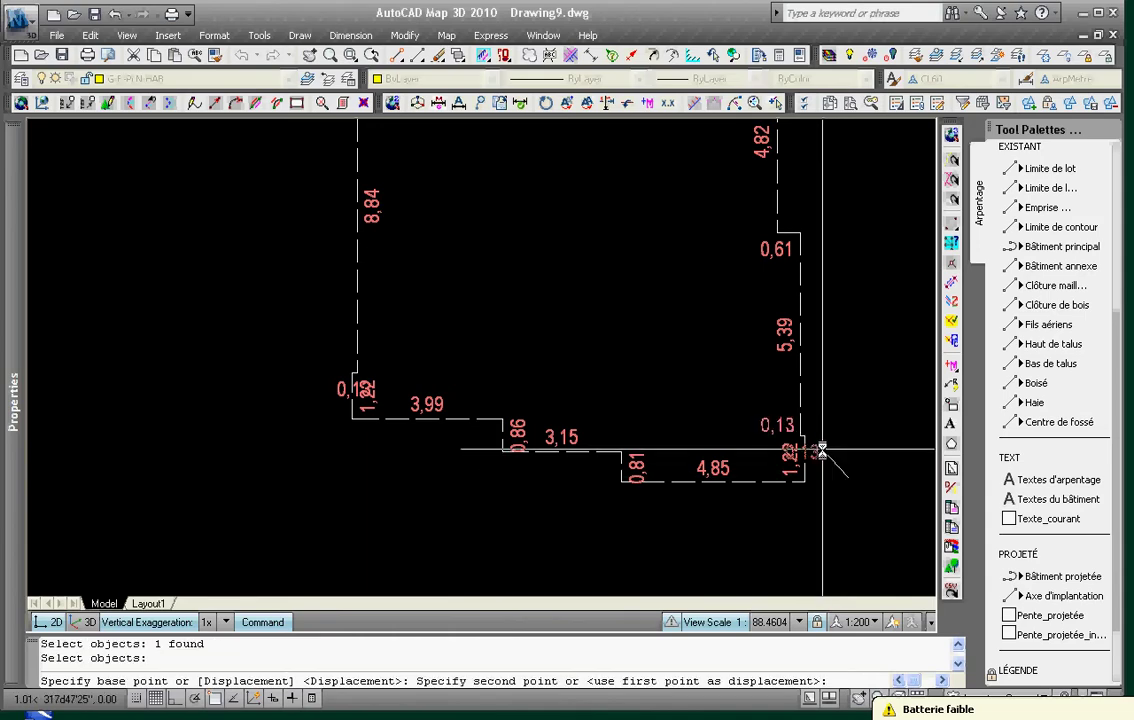
click(820, 450)
- Move the 0,86 and 0,81 length labels together slightly north, clear of the stepped south side
key(Return)
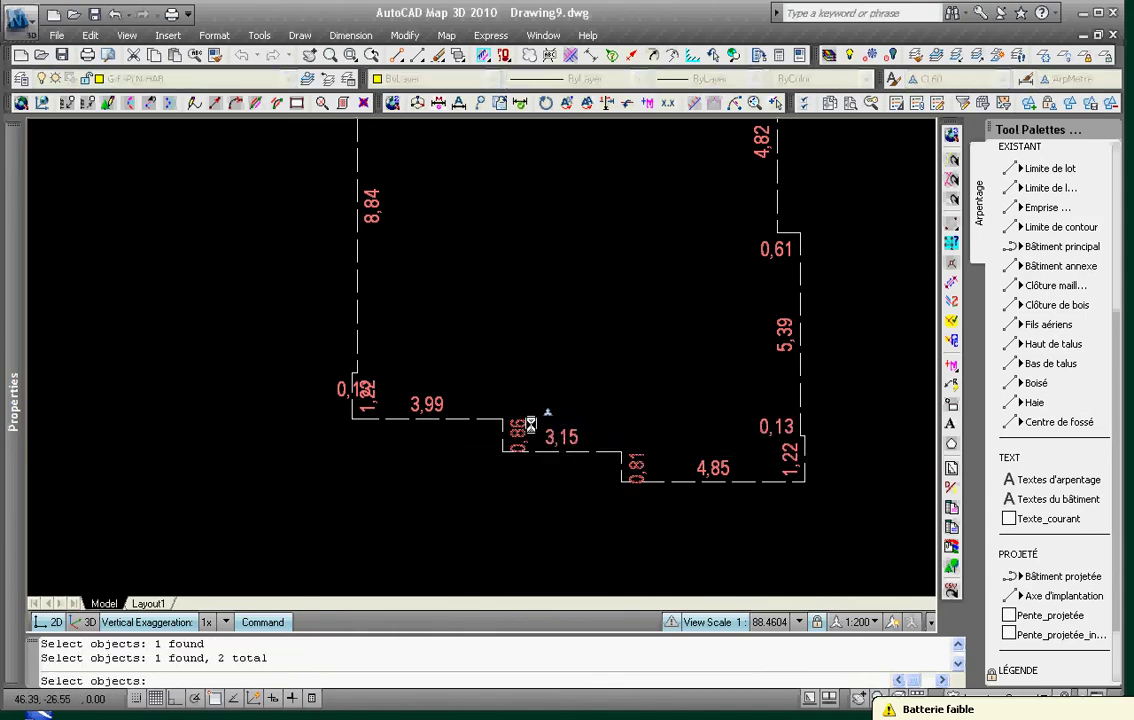
key(Return)
click(530, 425)
click(539, 410)
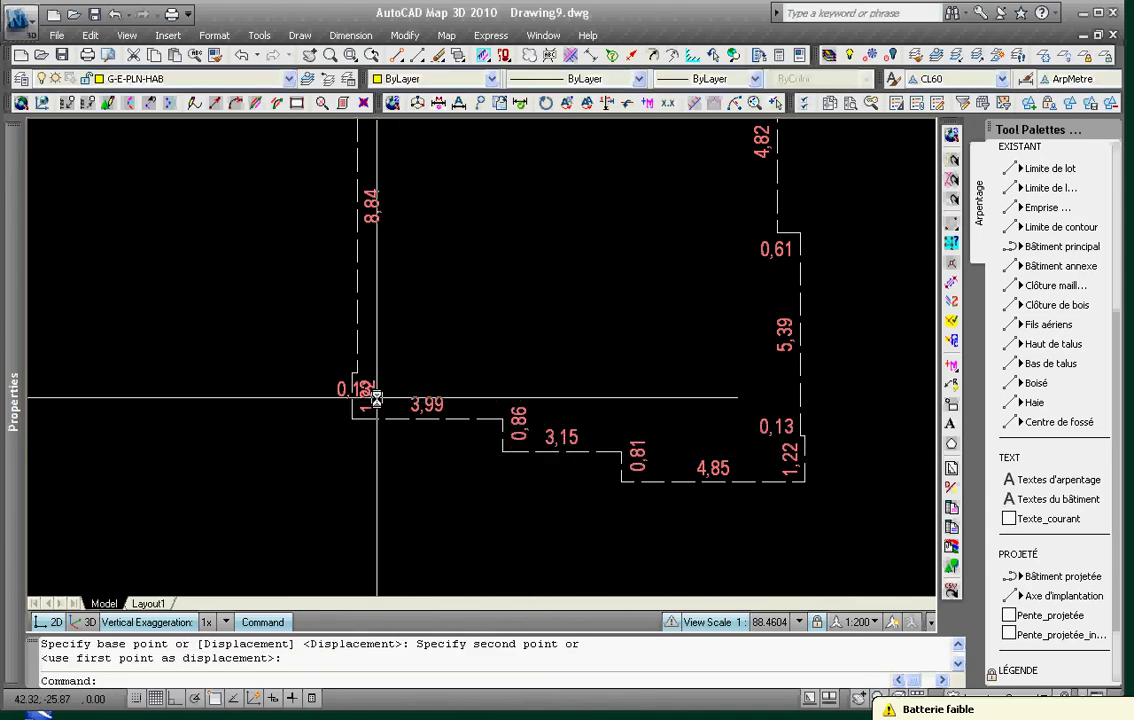
- Move the southwest 0,13 length label inside the outline, above the 1,22 label
scroll(375, 397, up, 5)
key(Return)
click(296, 377)
key(Return)
click(263, 432)
click(330, 356)
scroll(655, 372, down, 5)
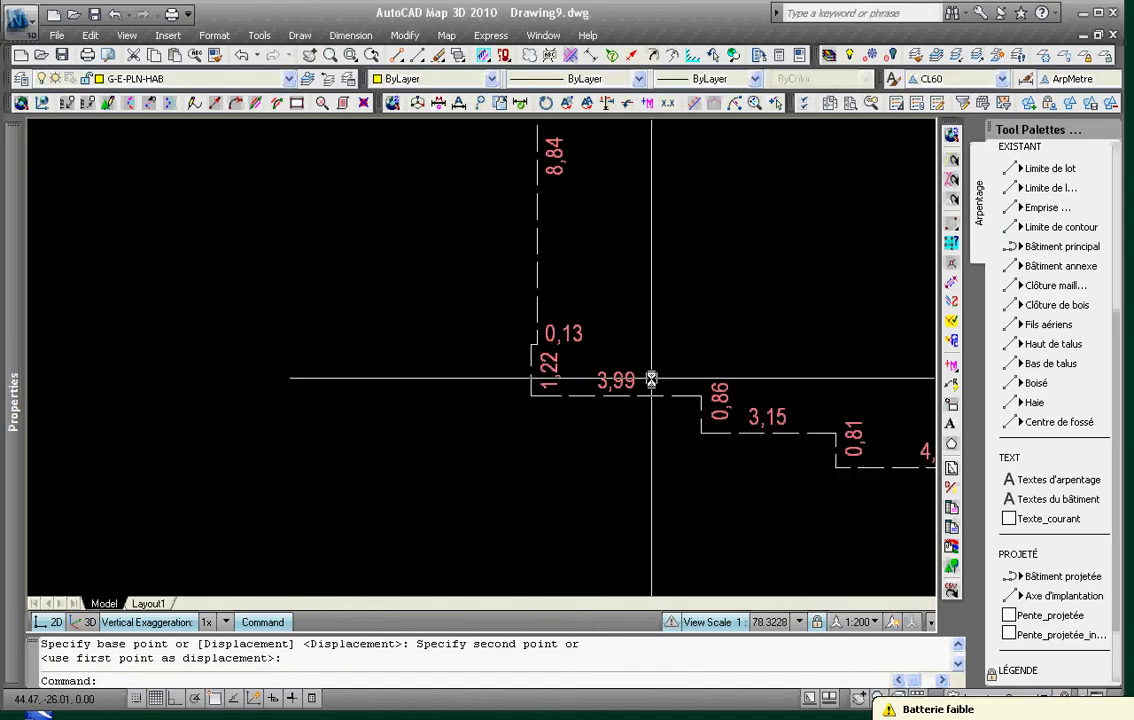
scroll(651, 380, down, 8)
key(Escape)
key(Escape)
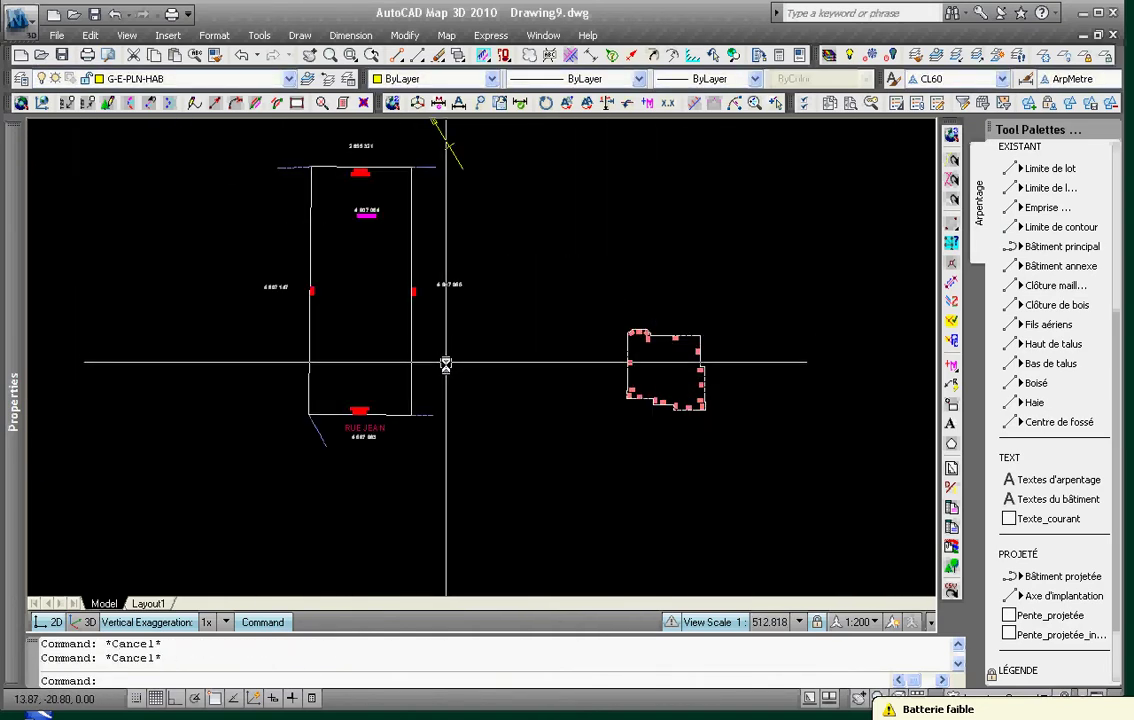
- Offset the lot's front line along Rue Jean by 4.88 towards the inside of the lot
text(o)
key(Return)
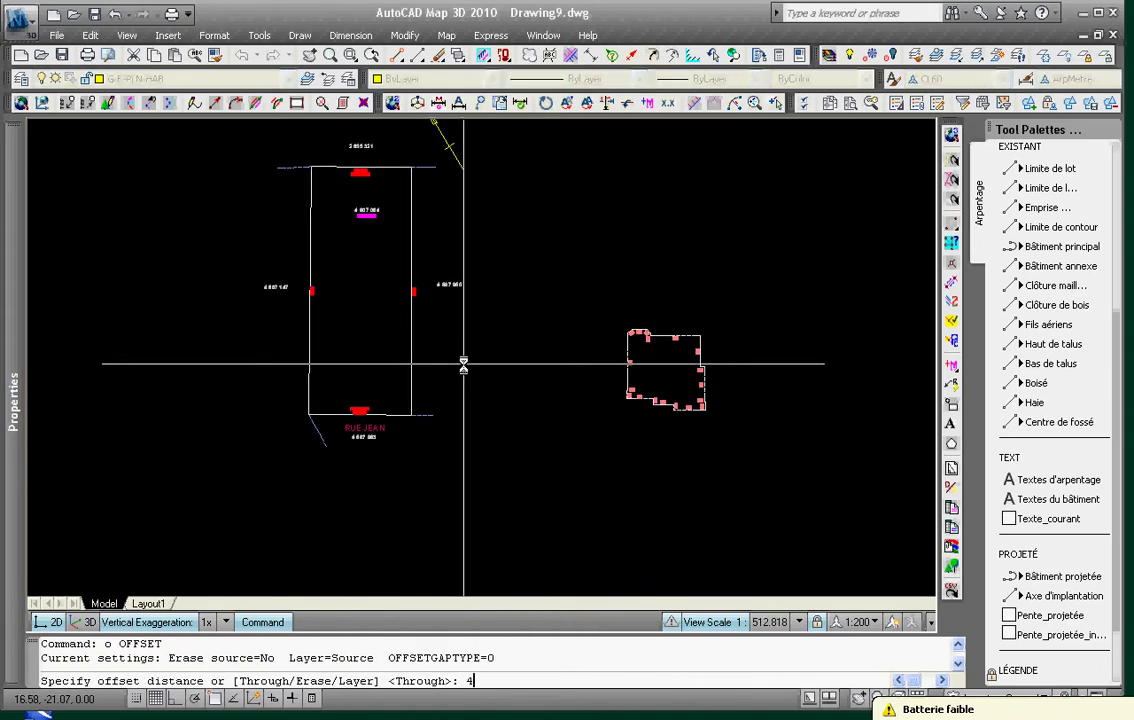
text(4.88)
key(Return)
click(391, 408)
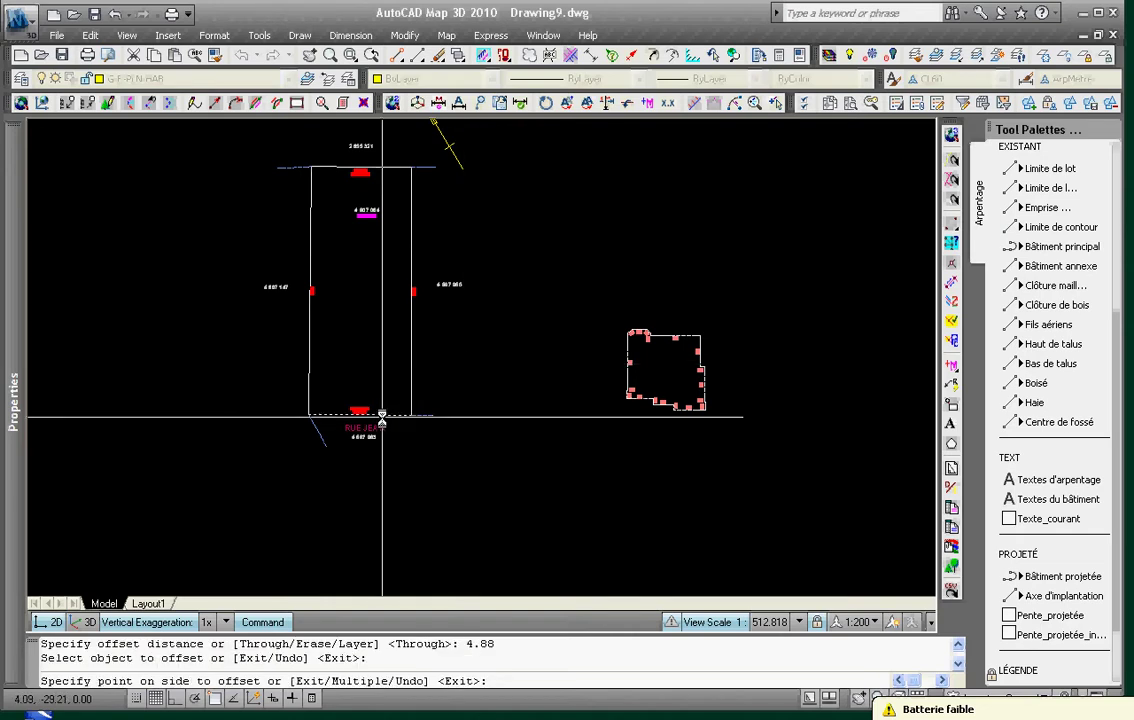
click(440, 410)
key(Escape)
- Move the building outline and its length labels from its southeast corner onto the offset line, near the lot's east boundary
text(m)
key(Return)
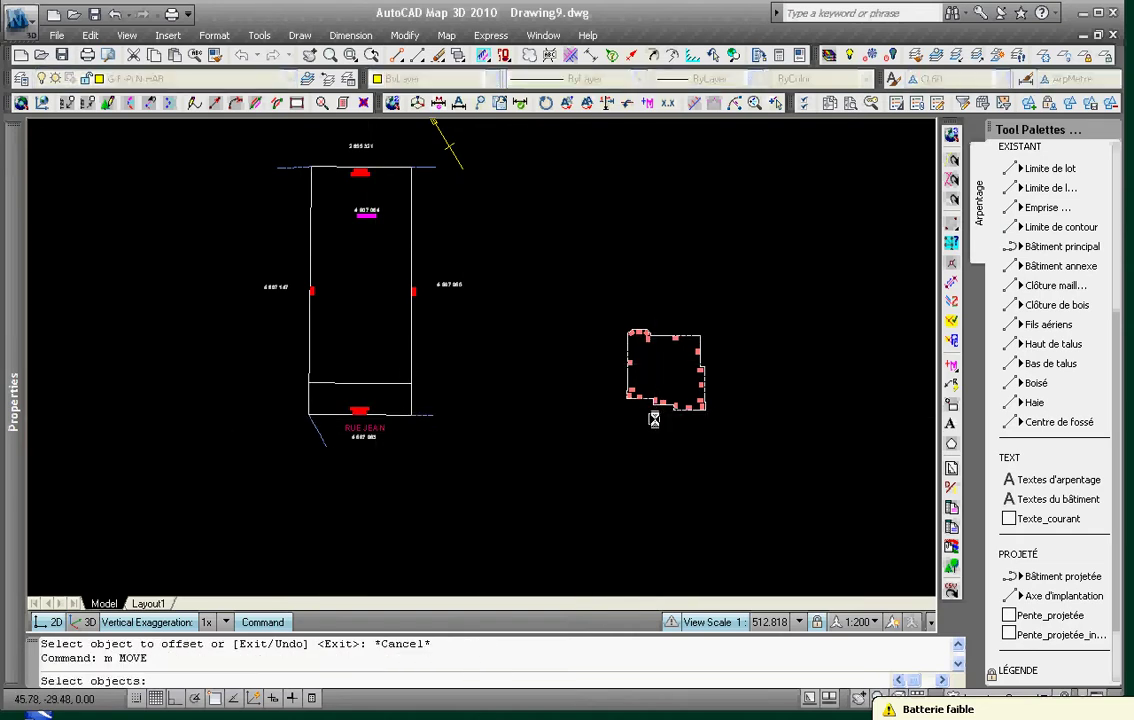
click(731, 293)
click(598, 428)
key(Return)
text(en)
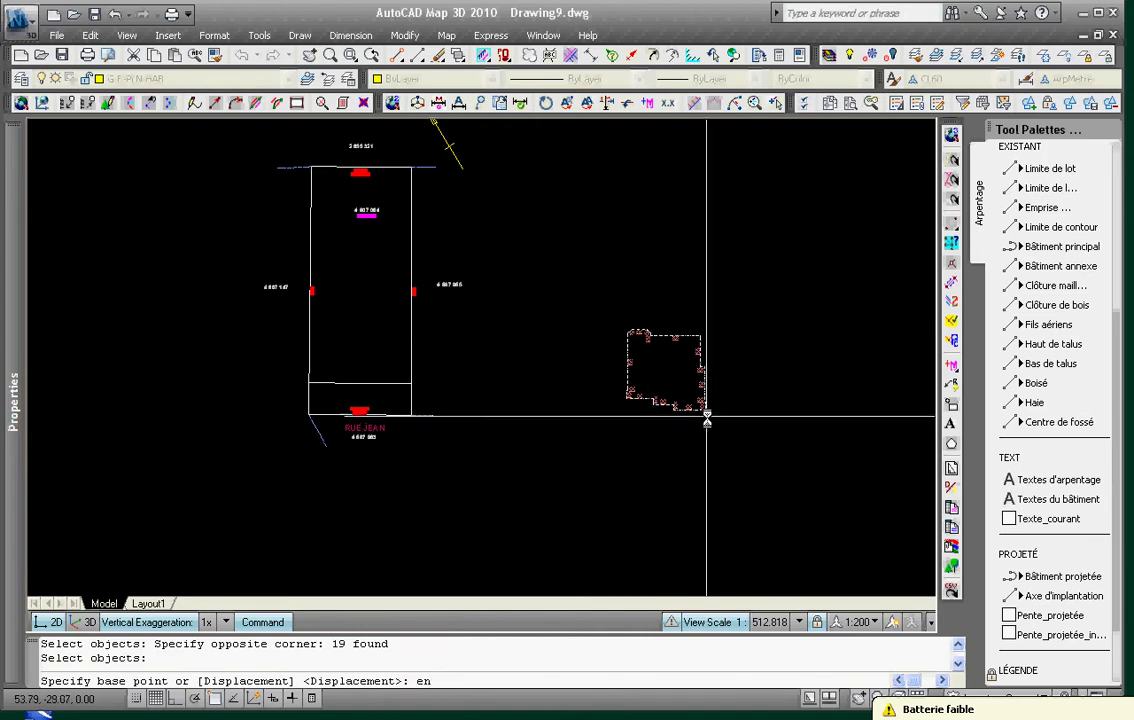
text(d)
key(Return)
click(705, 412)
text(nea)
key(Return)
scroll(383, 385, up, 3)
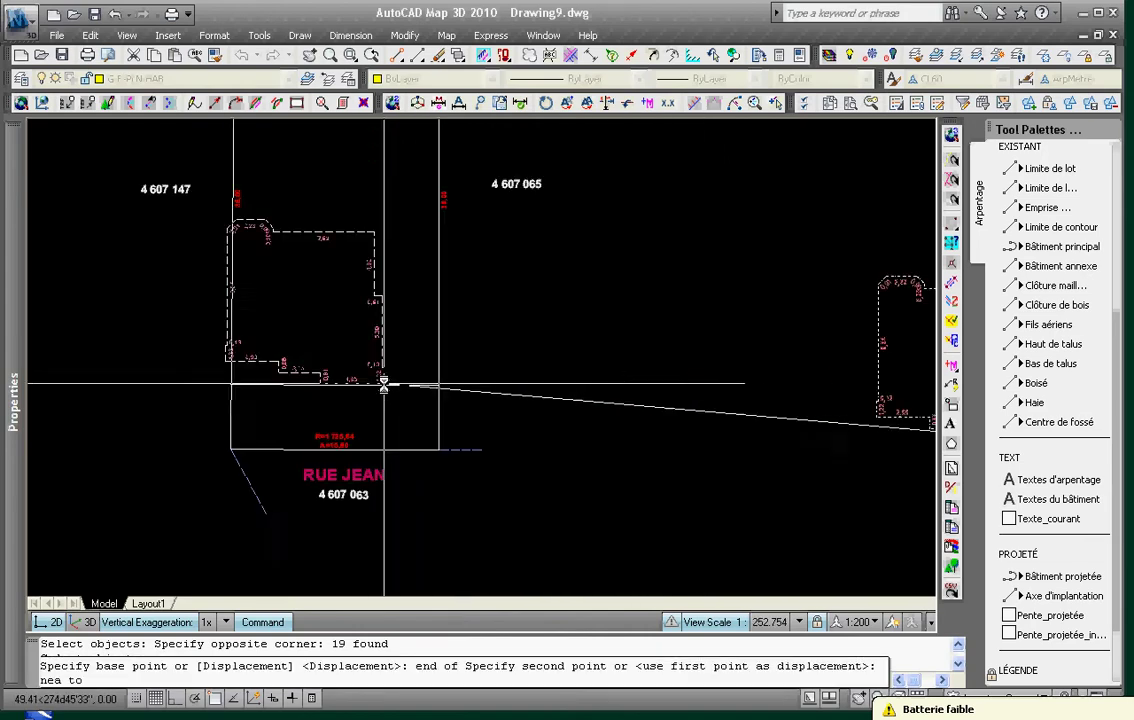
scroll(383, 385, up, 2)
click(430, 385)
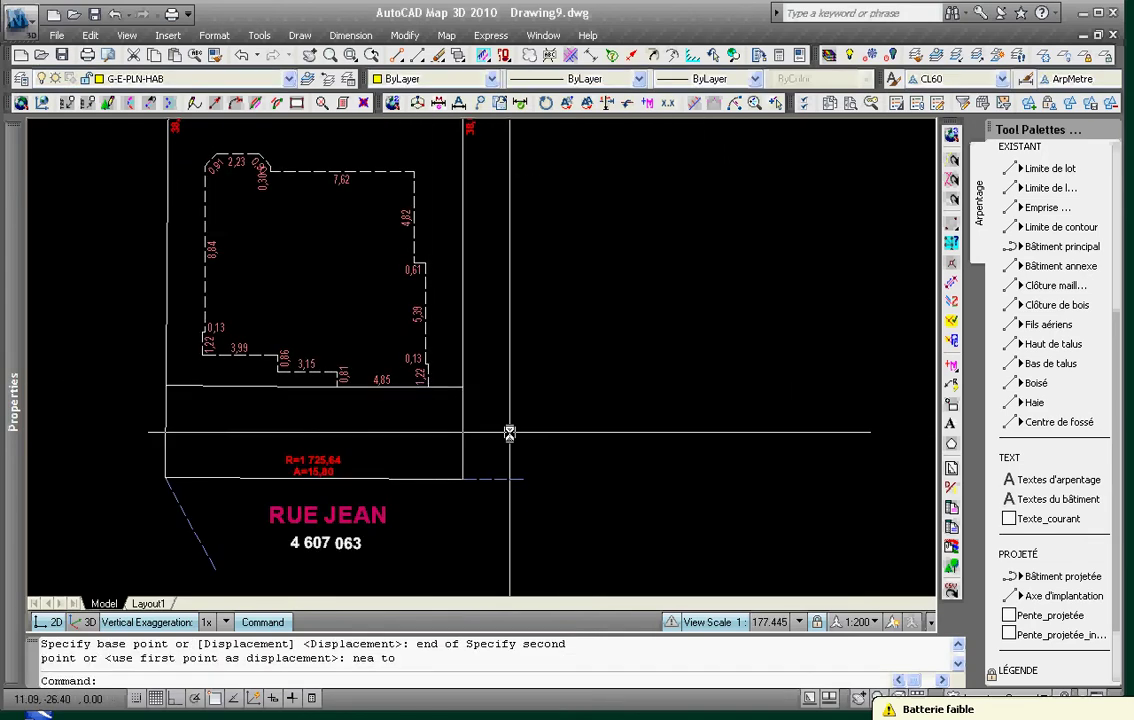
- Erase the offset construction line in front of the building
key(Escape)
key(Escape)
text(e)
key(Return)
click(453, 388)
key(Return)
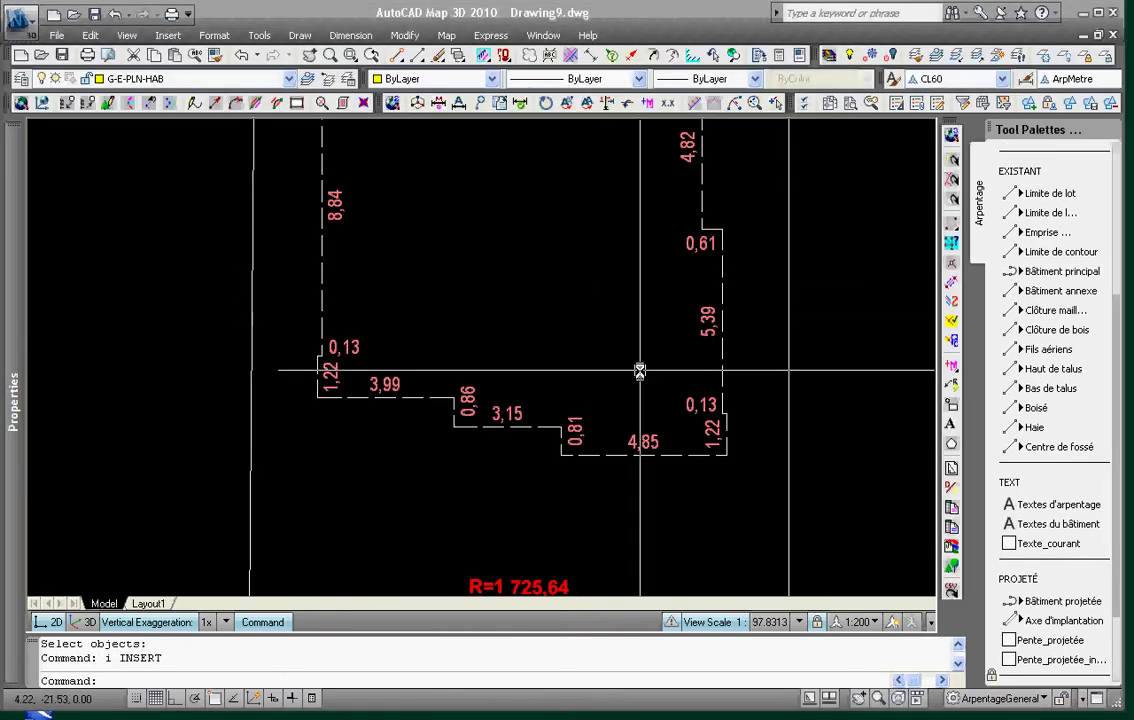
- Add an aligned dimension from the building's southeast corner perpendicular to the front lot line on Rue Jean
scroll(686, 425, down, 4)
middle_drag(689, 432, 689, 418)
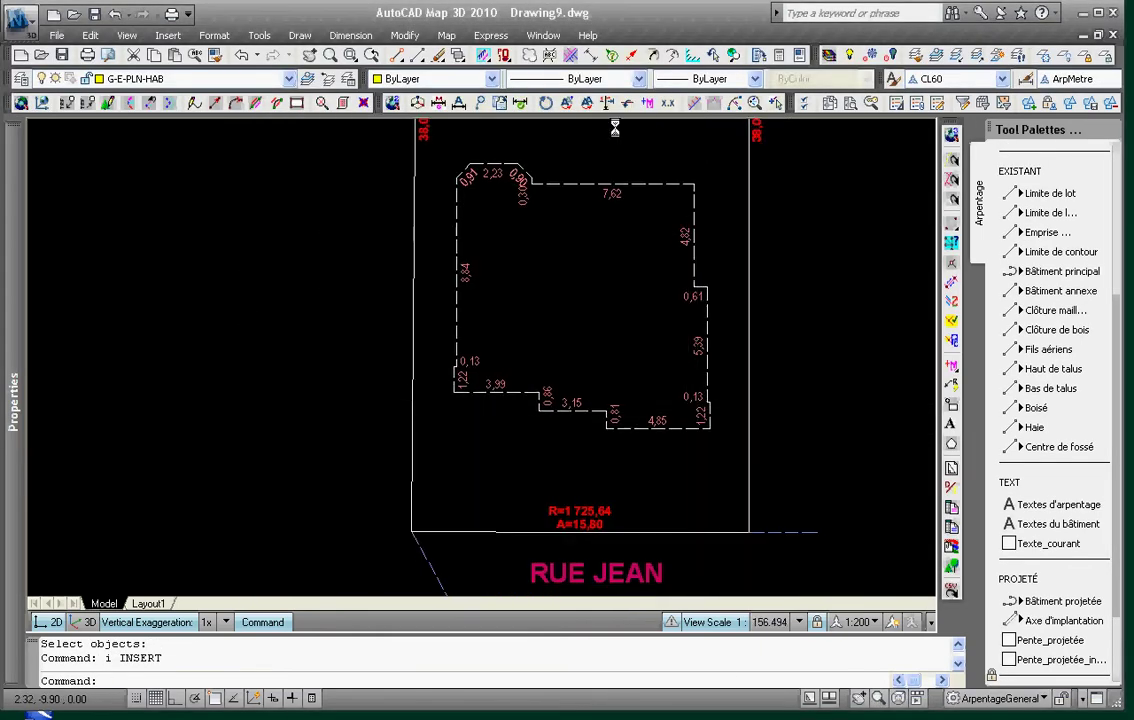
click(591, 58)
text(end)
key(Return)
click(711, 430)
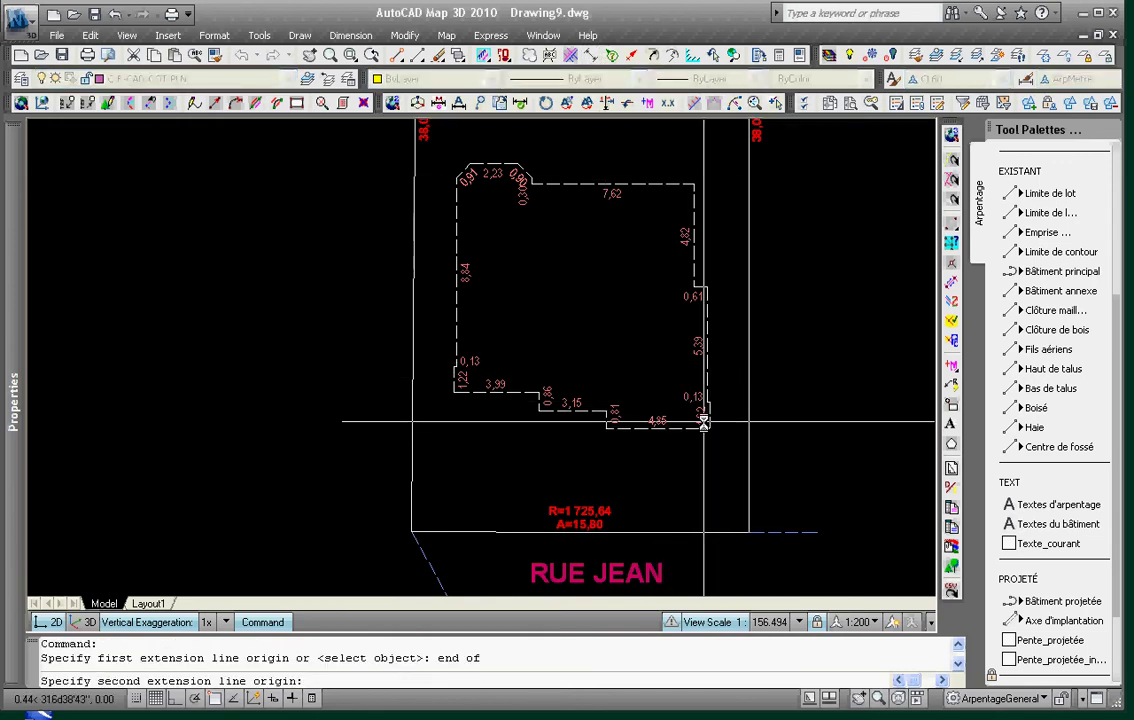
text(pe)
key(Return)
click(709, 522)
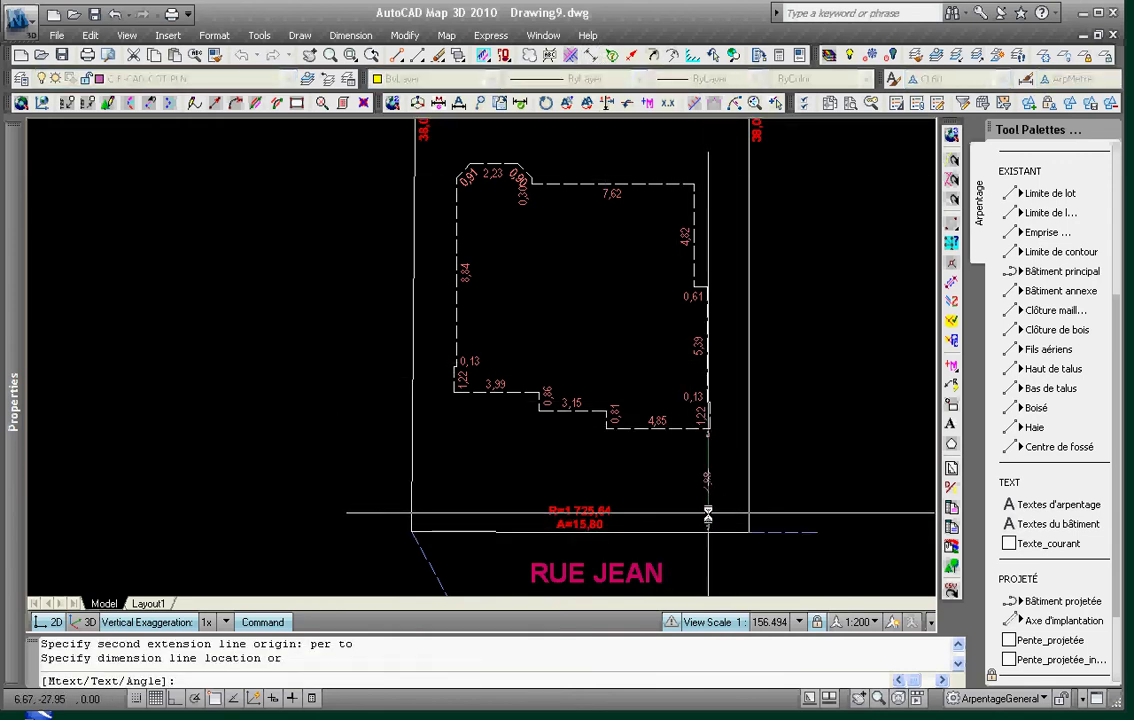
click(708, 515)
- Add an aligned dimension from the building's southeast corner perpendicular to the east lot line
key(Return)
scroll(698, 381, up, 3)
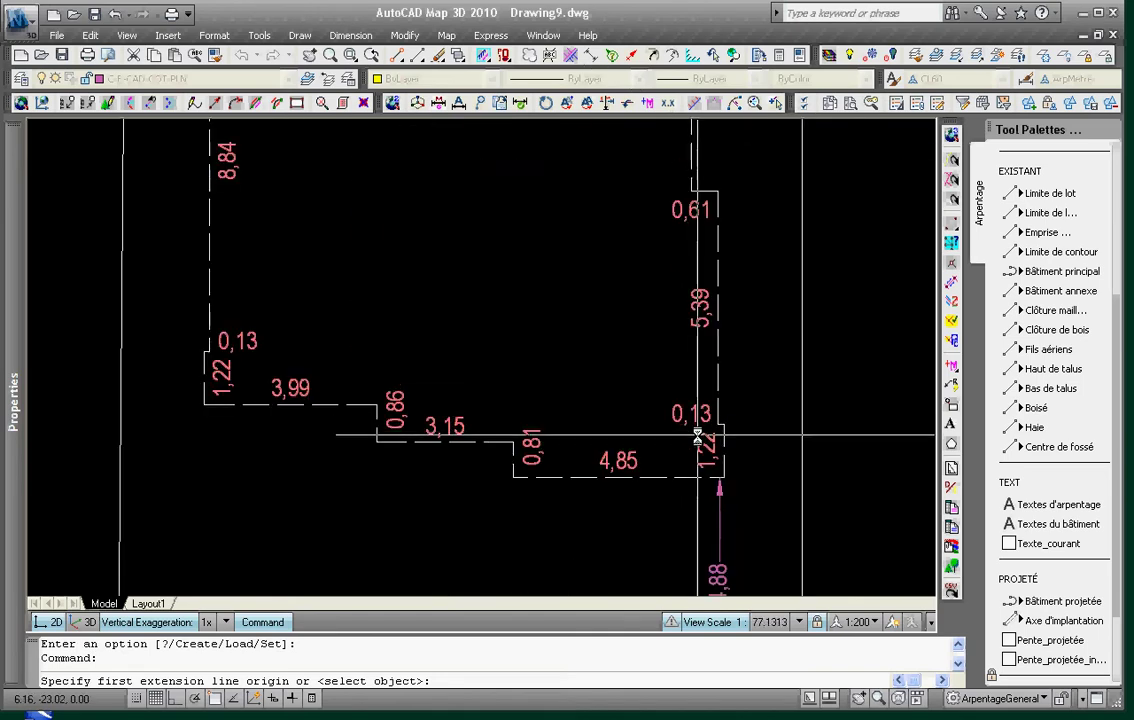
text(end)
key(Return)
click(725, 474)
text(pe)
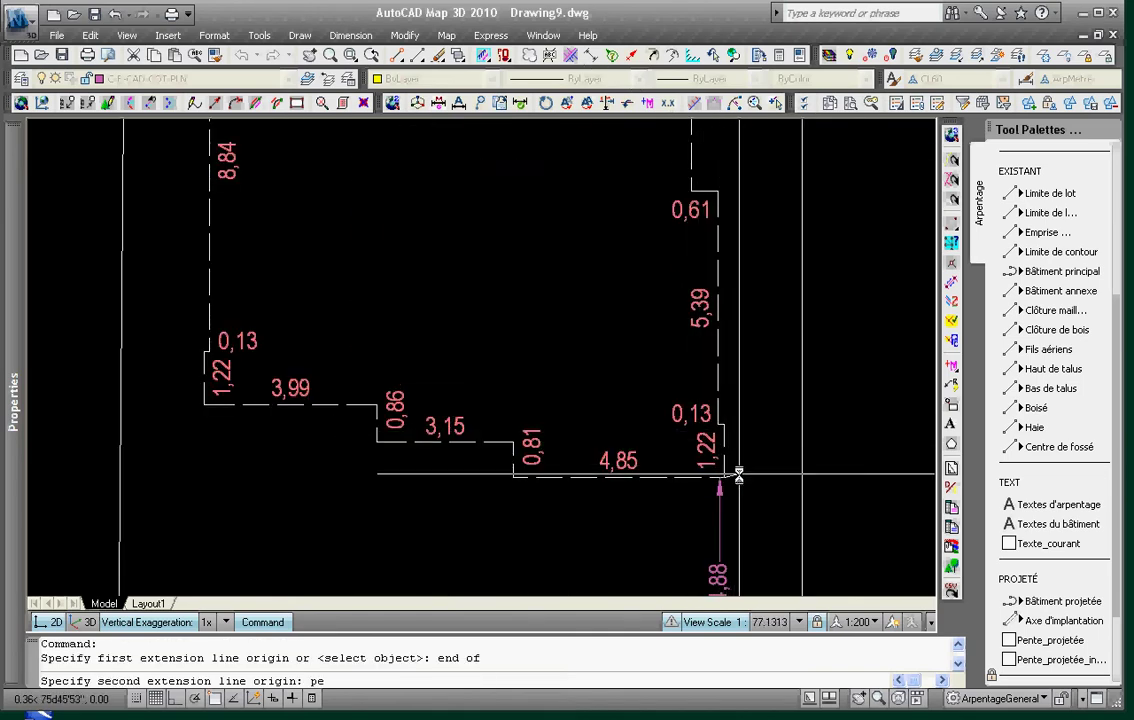
key(Return)
click(798, 478)
click(776, 473)
- Complete the east-side dimension and add an aligned dimension from the building's southwest corner perpendicular to the west lot line
key(Return)
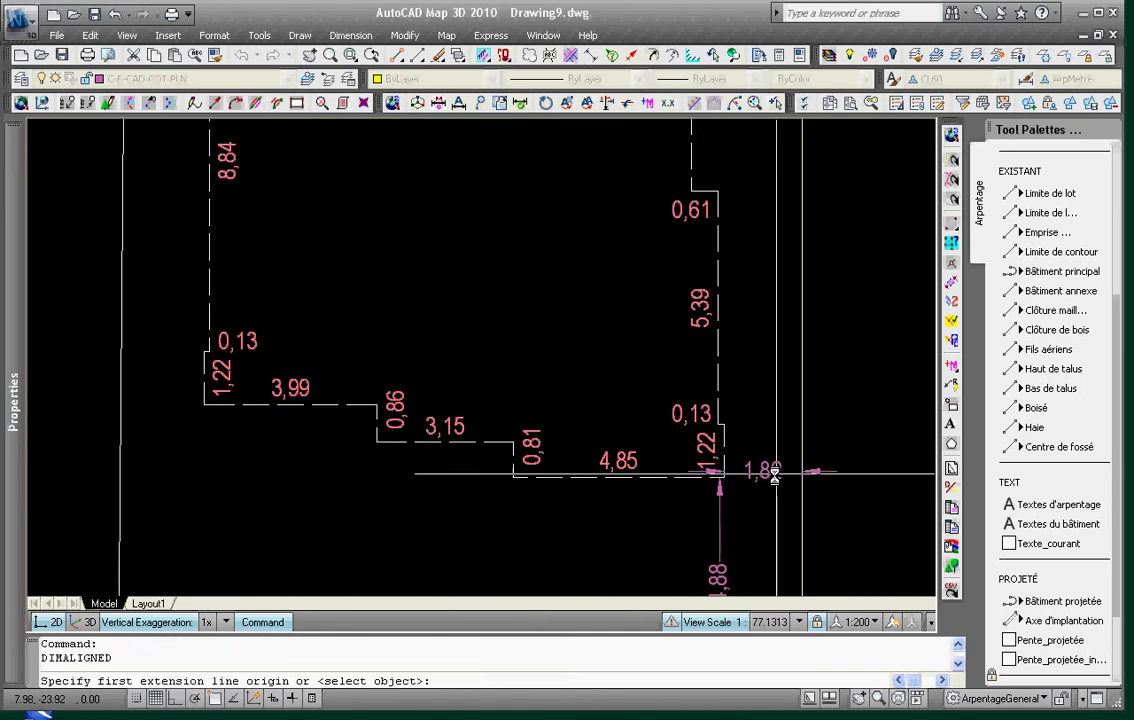
text(end)
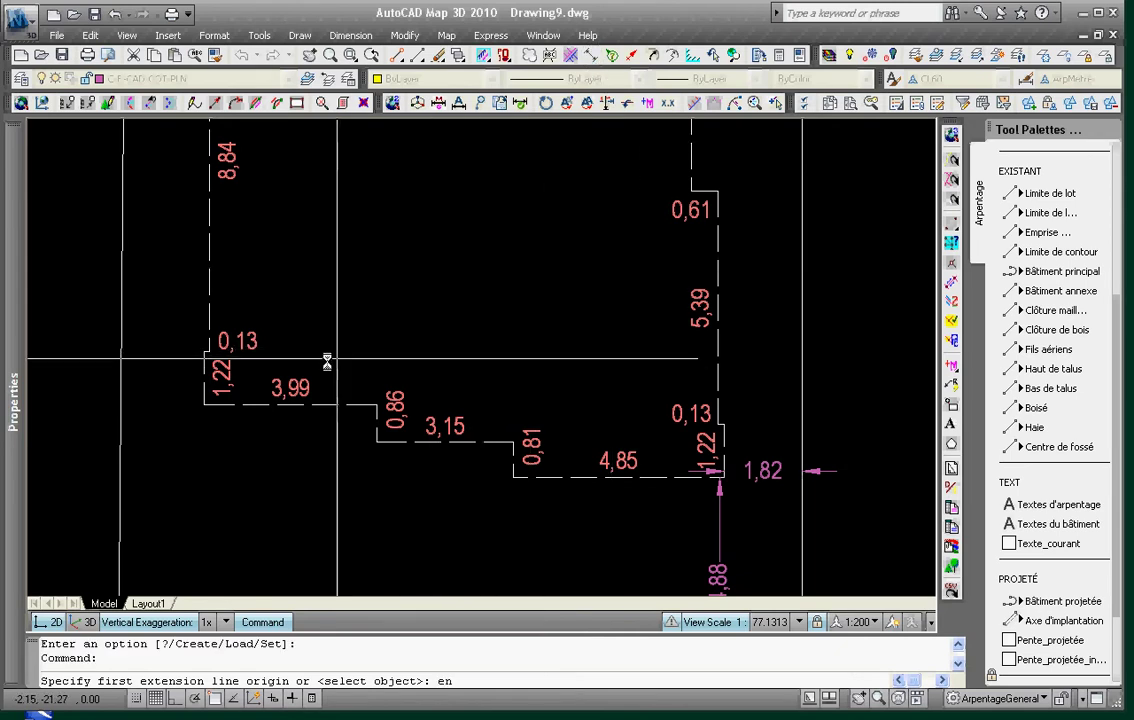
key(Return)
click(209, 403)
text(per)
key(Return)
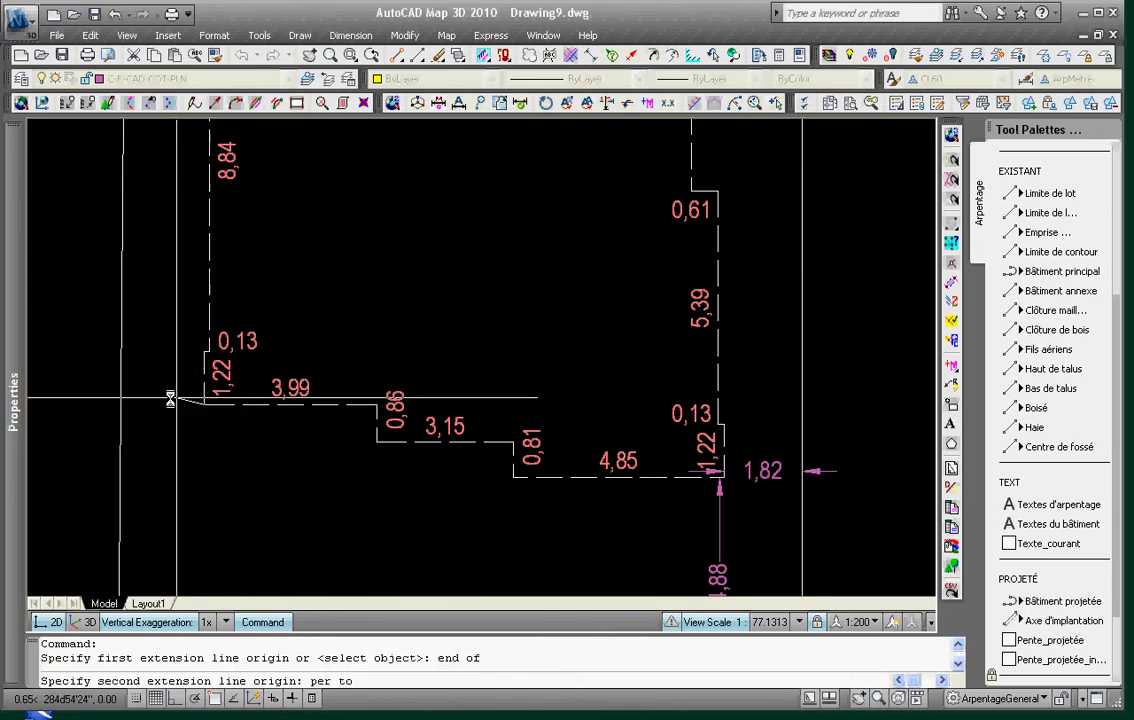
click(122, 398)
click(144, 399)
key(Return)
key(Escape)
key(Escape)
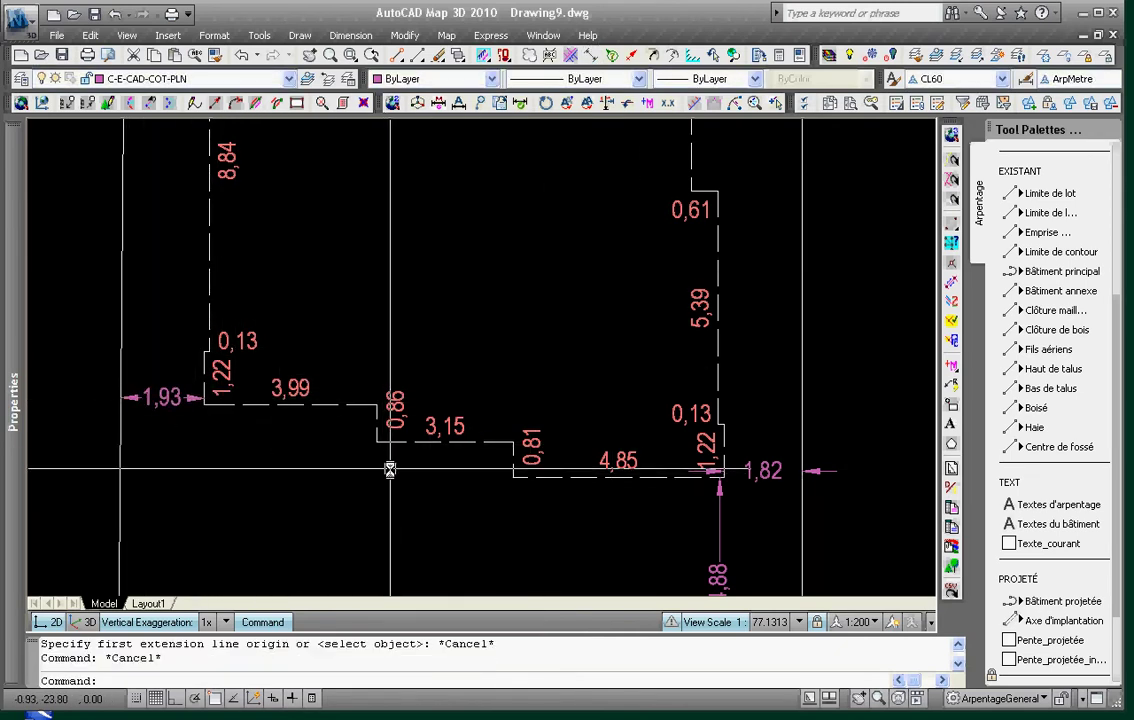
- Move the building outline, its length labels and the boundary dimensions about 0.07 m west to even out the side margins
scroll(540, 422, down, 3)
text(m)
key(Return)
middle_drag(577, 331, 598, 381)
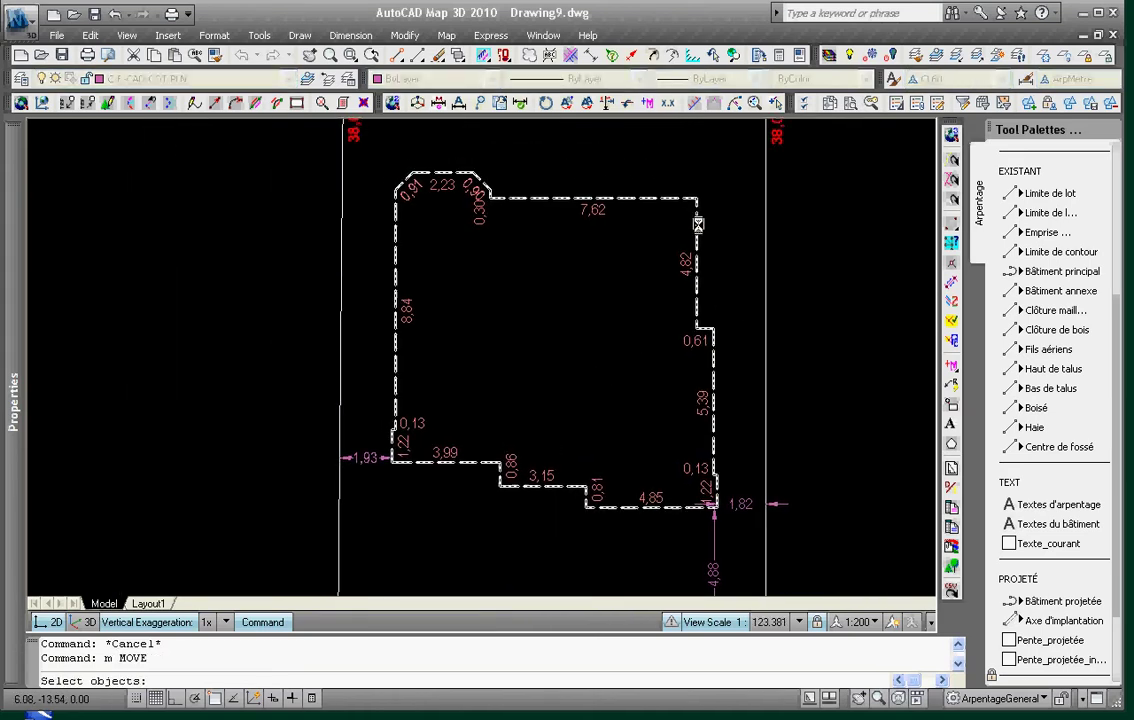
click(738, 148)
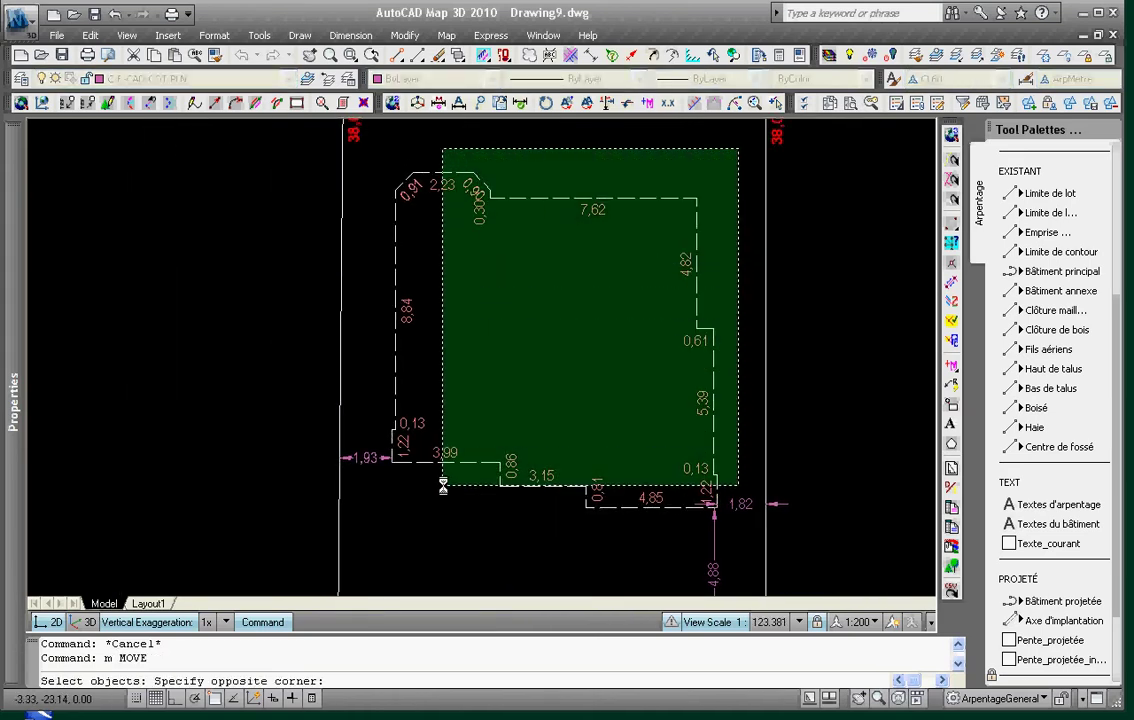
click(374, 527)
key(Return)
scroll(730, 521, up, 3)
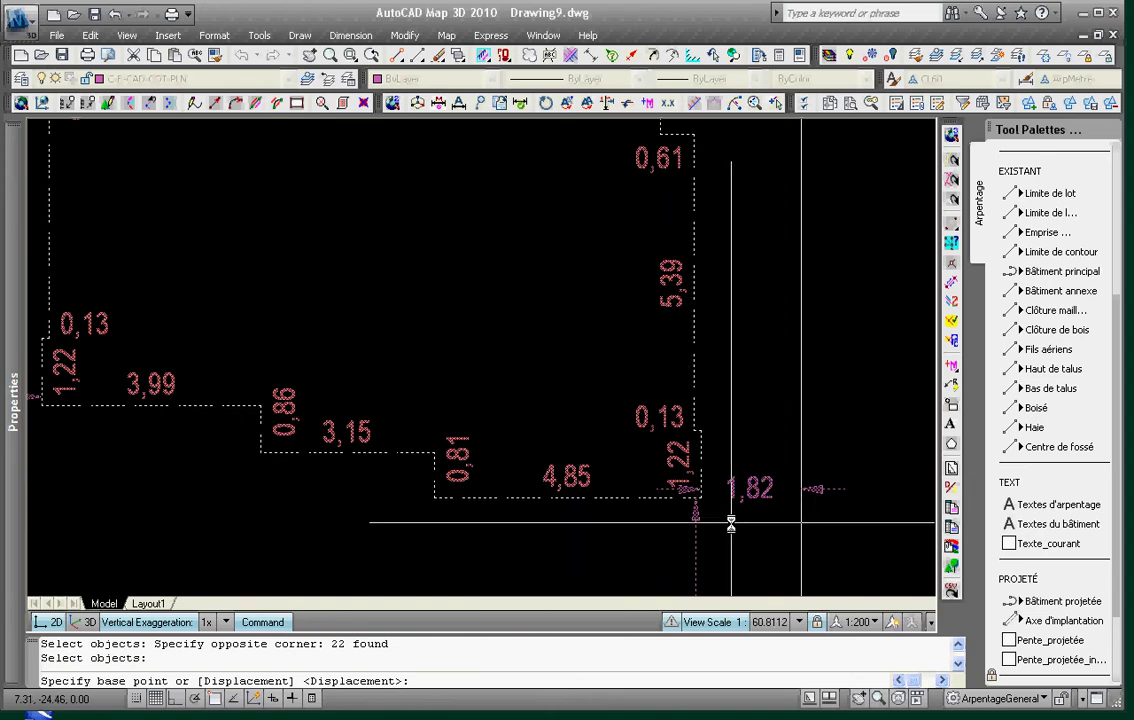
middle_drag(731, 522, 753, 458)
middle_drag(648, 444, 721, 444)
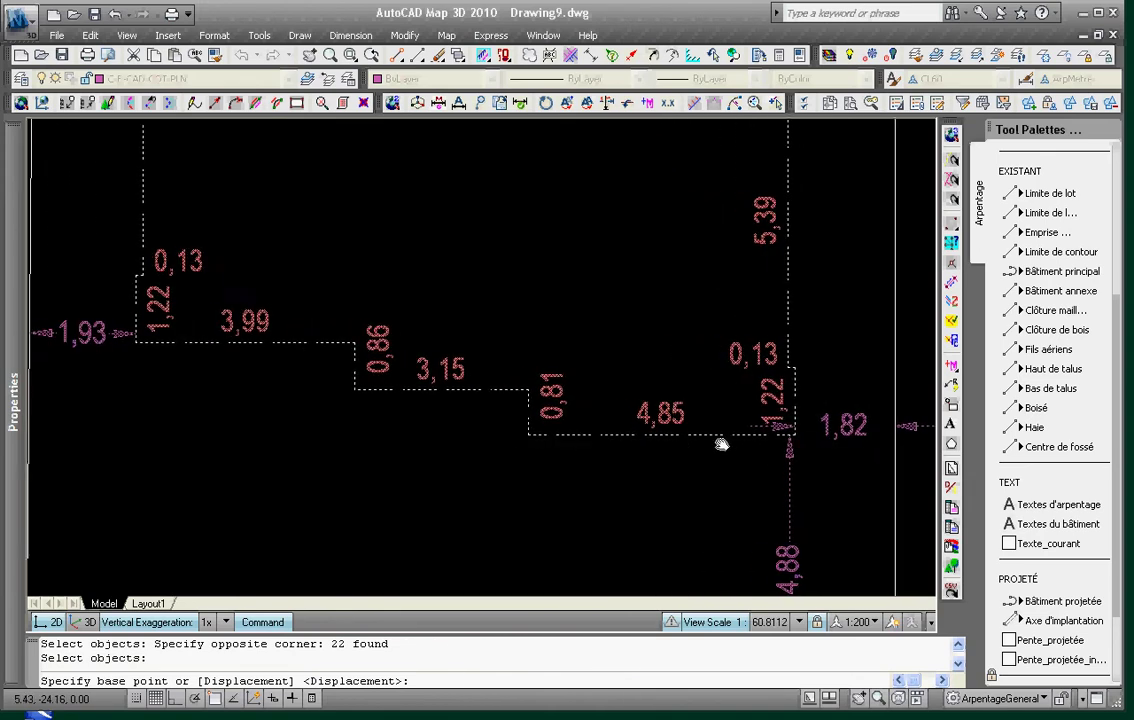
scroll(797, 448, up, 5)
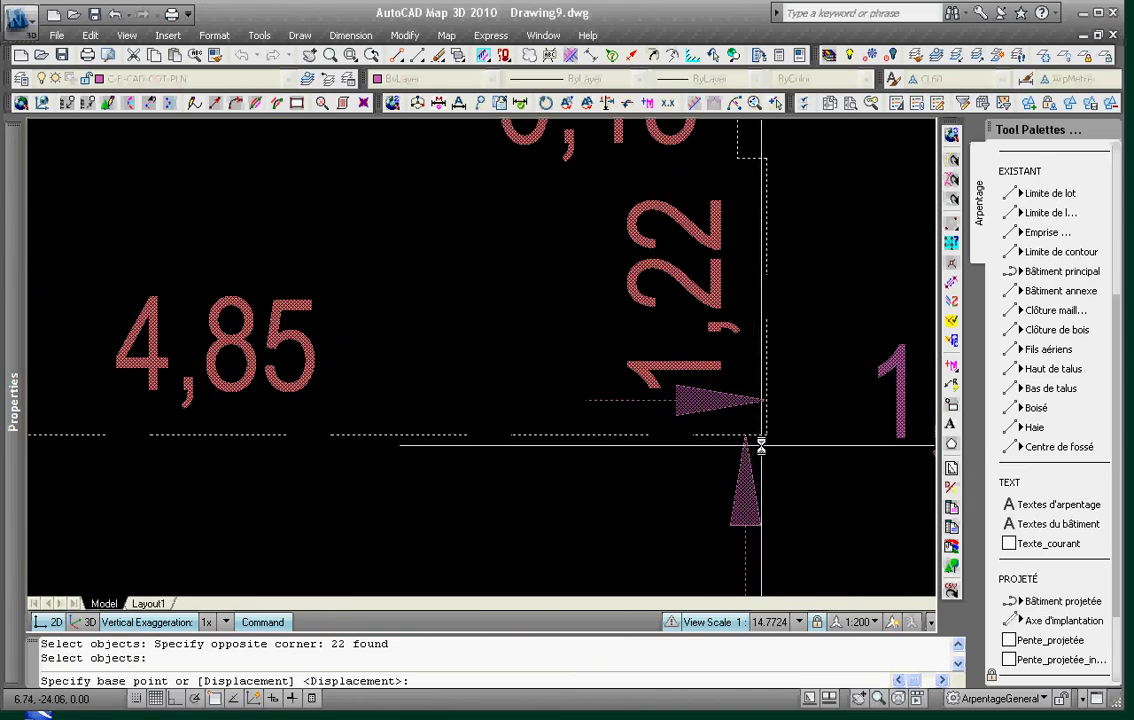
scroll(761, 445, up, 3)
scroll(765, 438, down, 6)
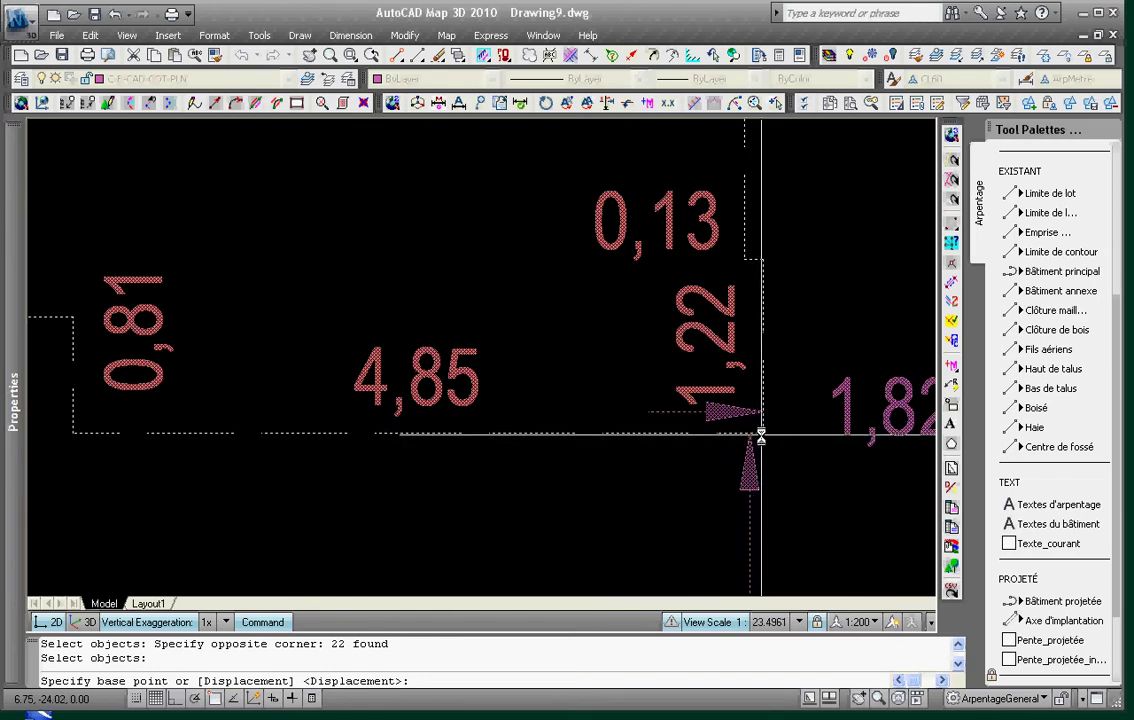
click(761, 437)
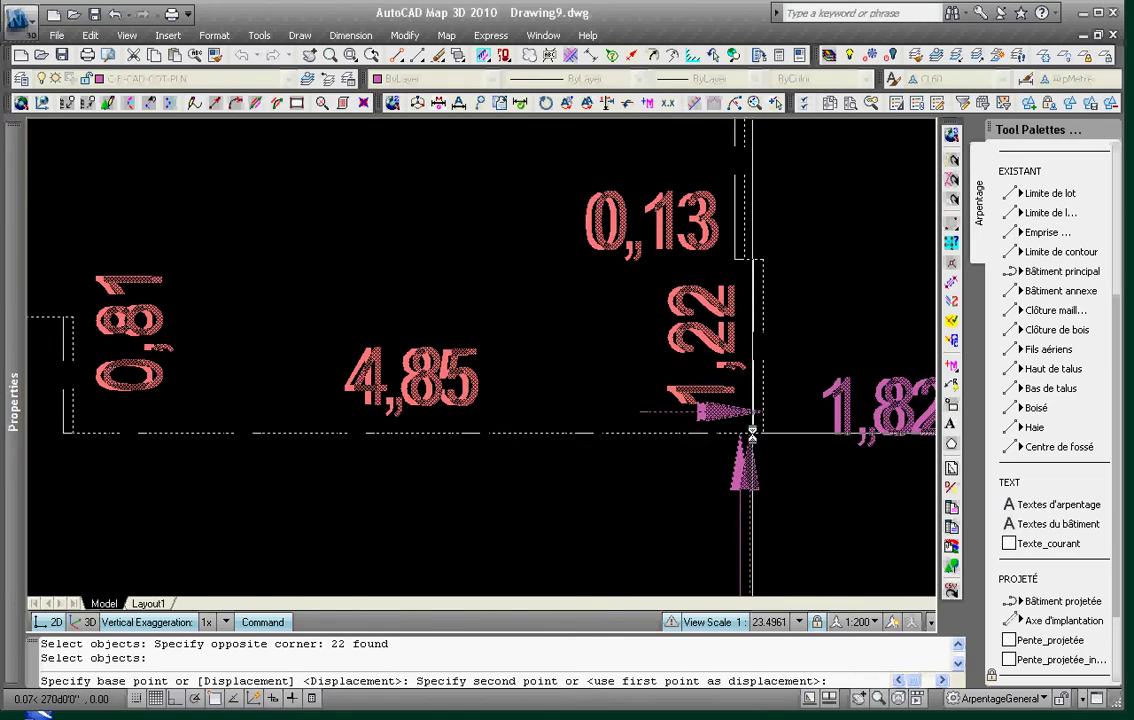
scroll(752, 436, down, 3)
click(784, 440)
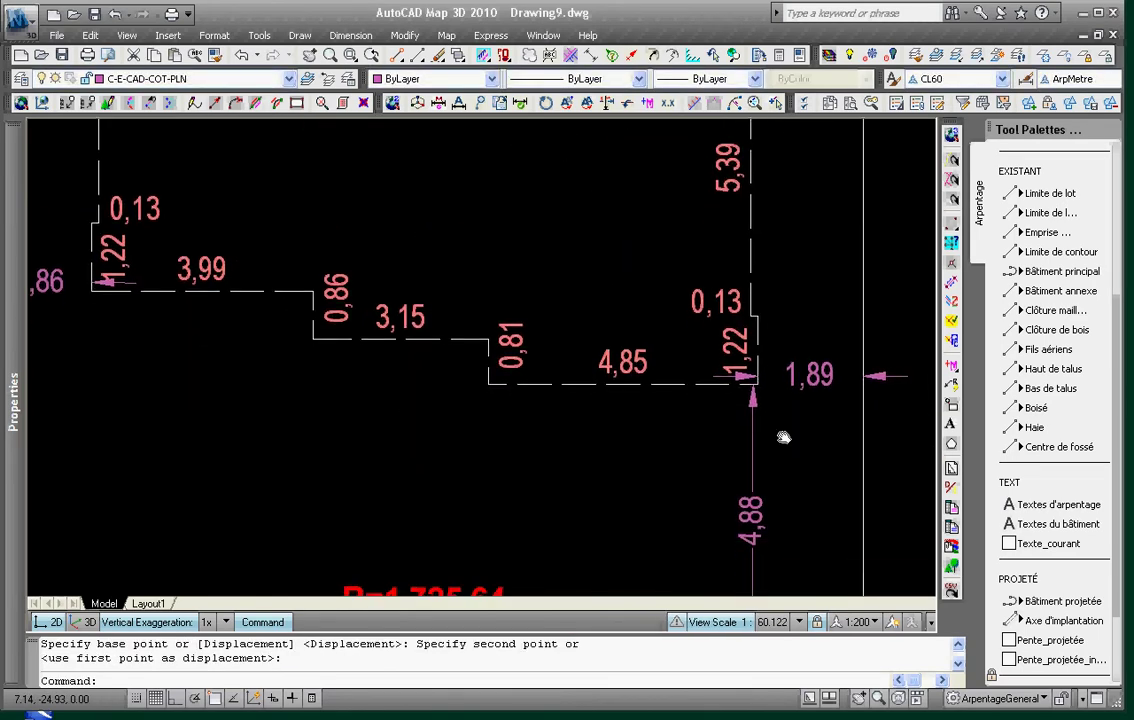
- Move the same selection of building, labels and dimensions back about 0.02 m east
middle_drag(357, 346, 438, 362)
scroll(785, 400, up, 7)
middle_drag(787, 402, 441, 389)
scroll(661, 381, up, 7)
text(m)
key(Return)
text(p)
key(Return)
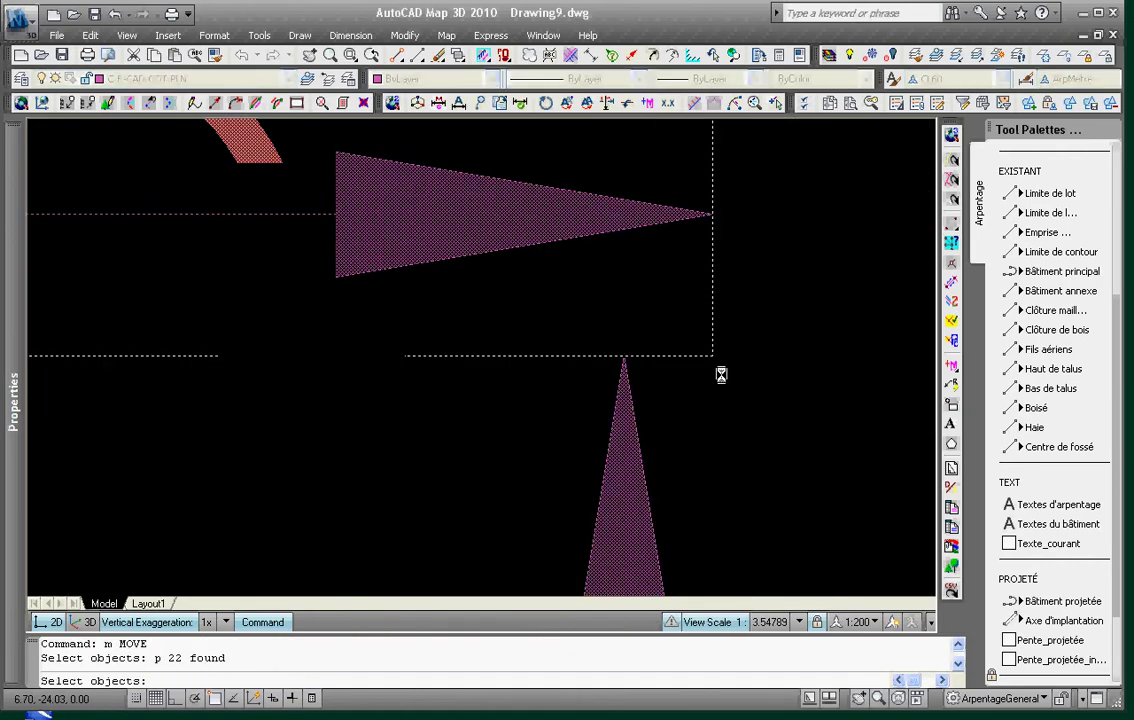
key(Return)
click(711, 355)
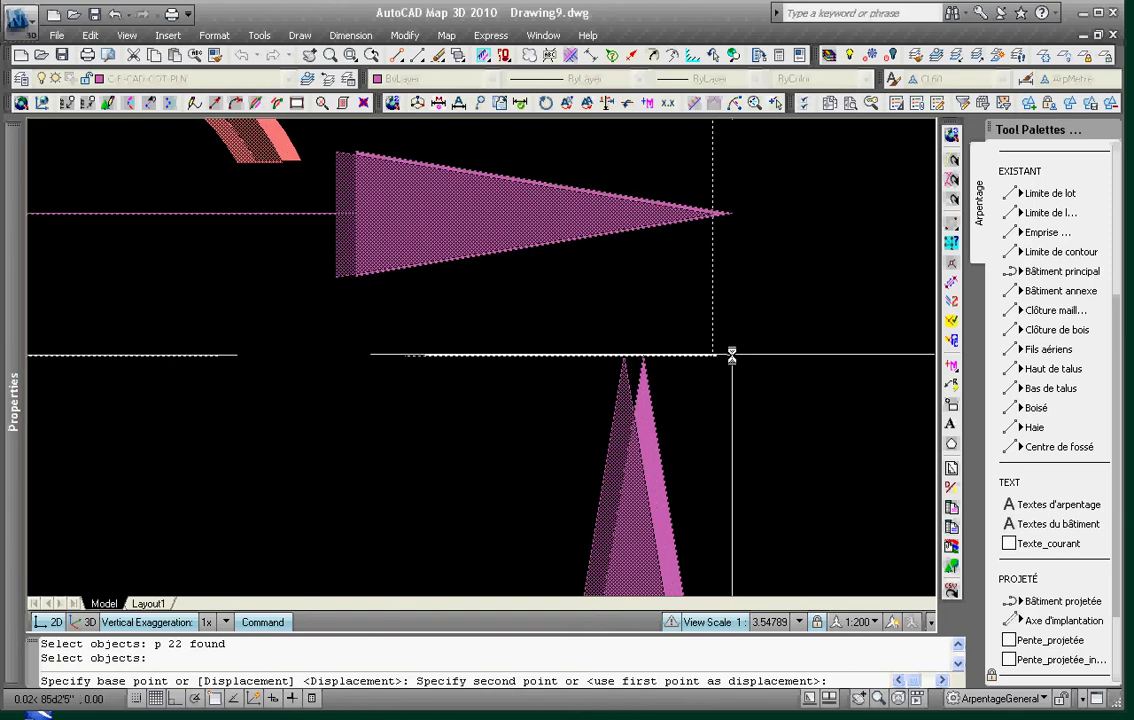
click(738, 358)
scroll(742, 370, down, 10)
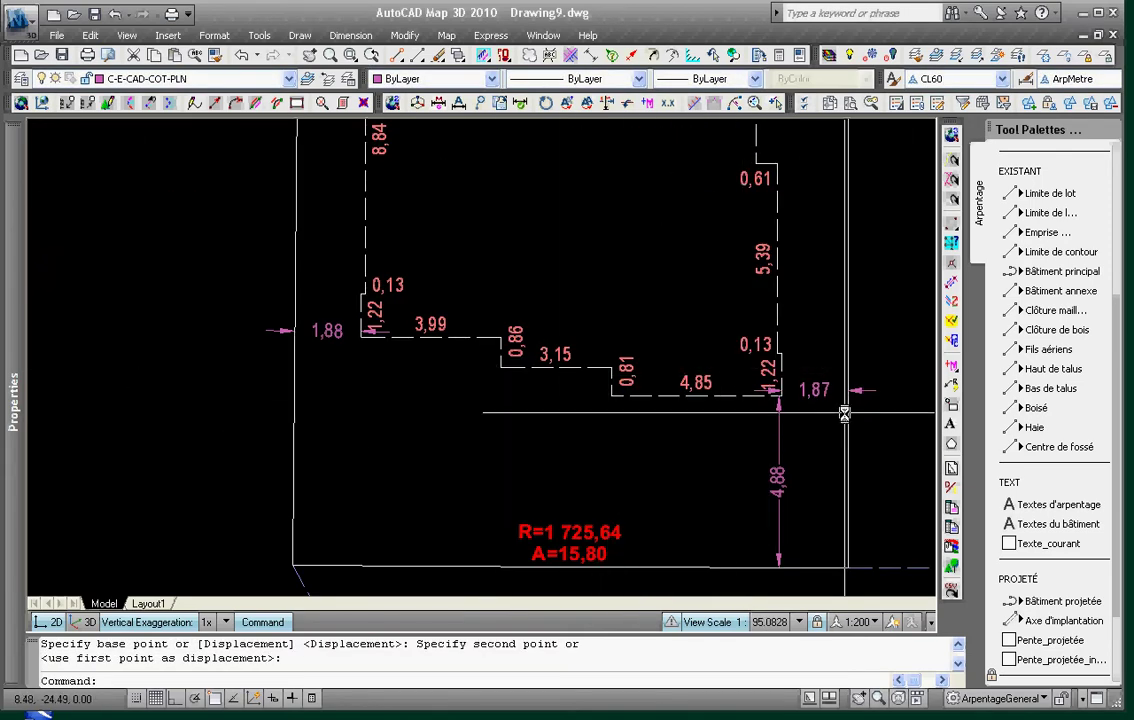
- Reposition the text of the east and west side dimensions just above their dimension lines, centred between the arrows
key(Escape)
click(820, 393)
click(815, 390)
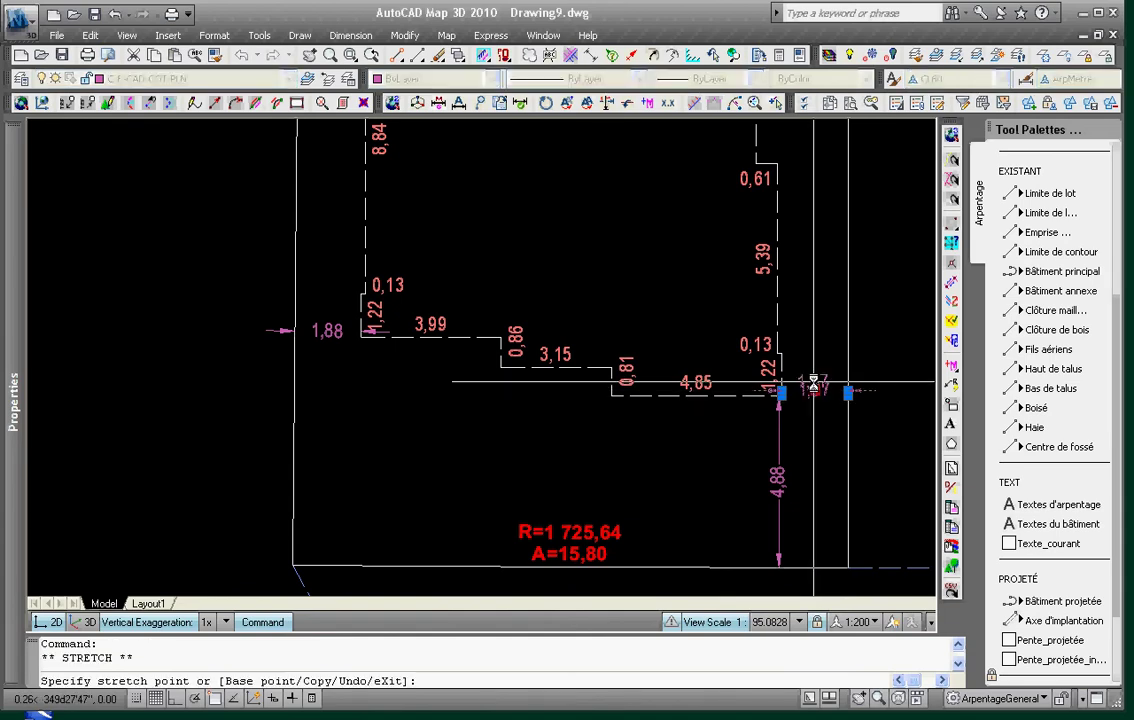
scroll(813, 385, up, 6)
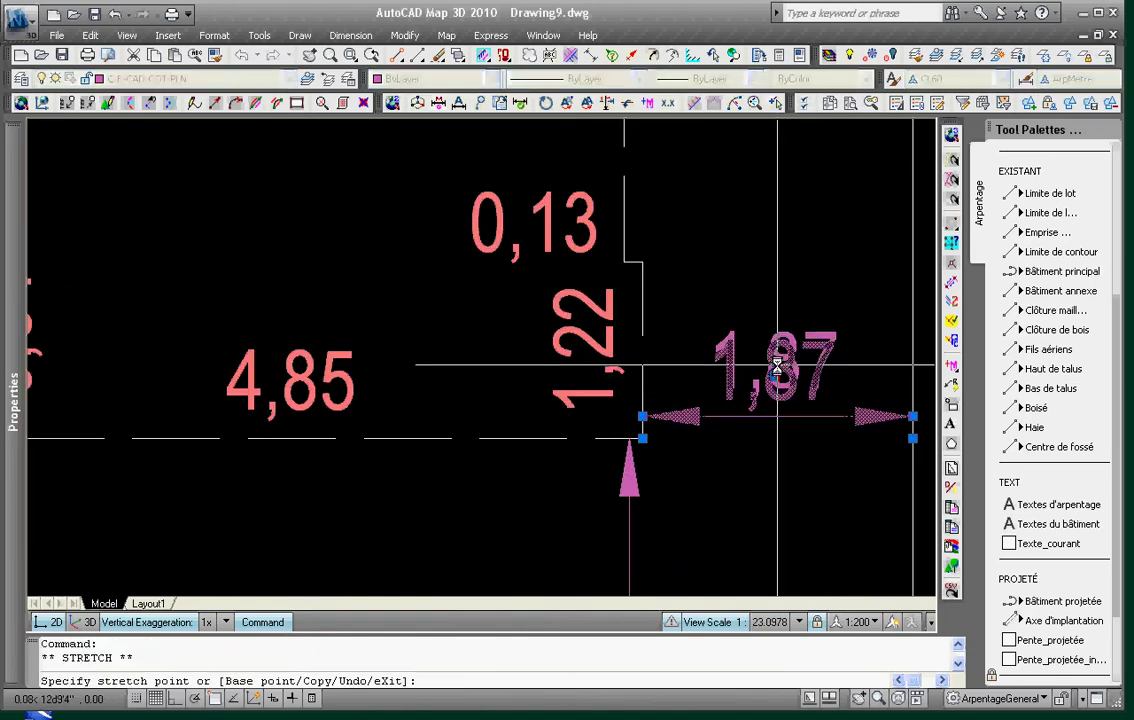
key(Escape)
scroll(721, 412, down, 6)
key(Escape)
click(385, 367)
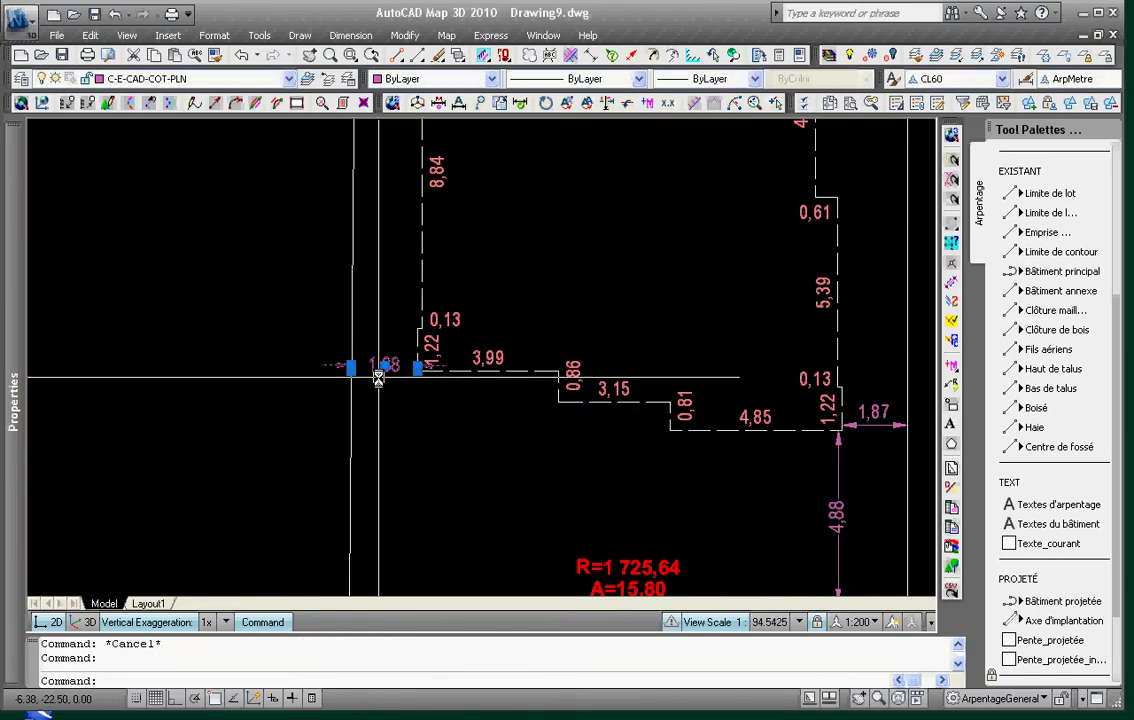
click(388, 366)
key(Escape)
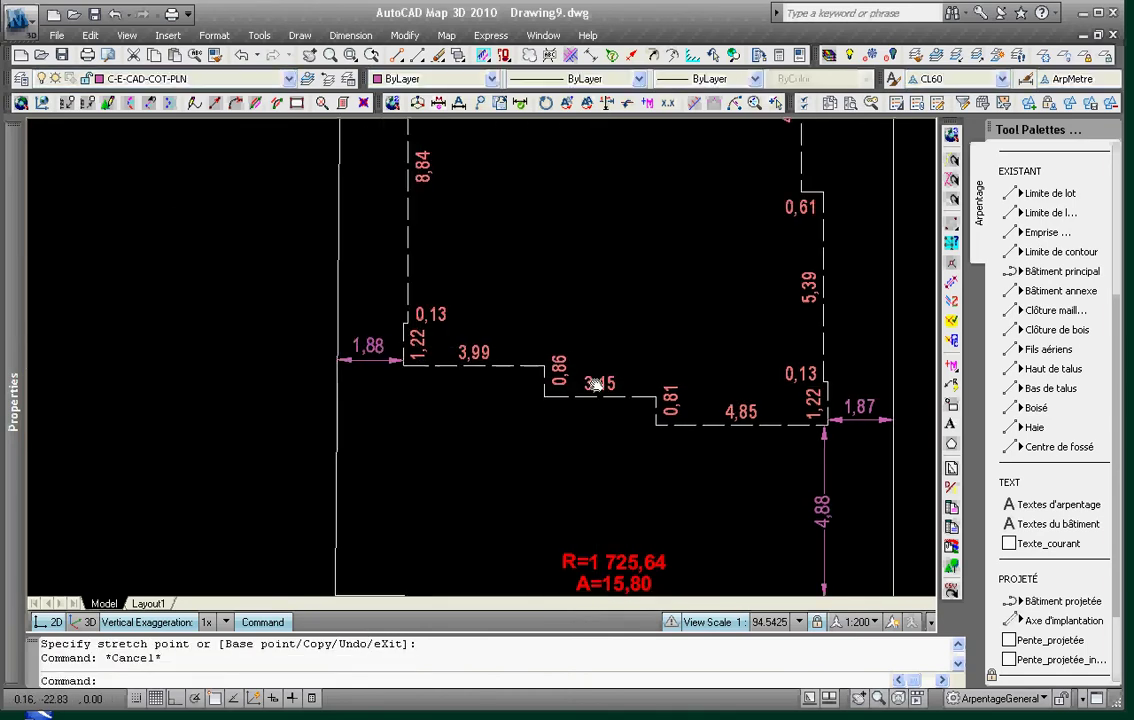
- Turn off the lot line layer C-E-CAD-LOT and the current dimension layer C-E-CAD-COT-PLN by picking objects on them
scroll(519, 375, down, 4)
scroll(569, 395, up, 2)
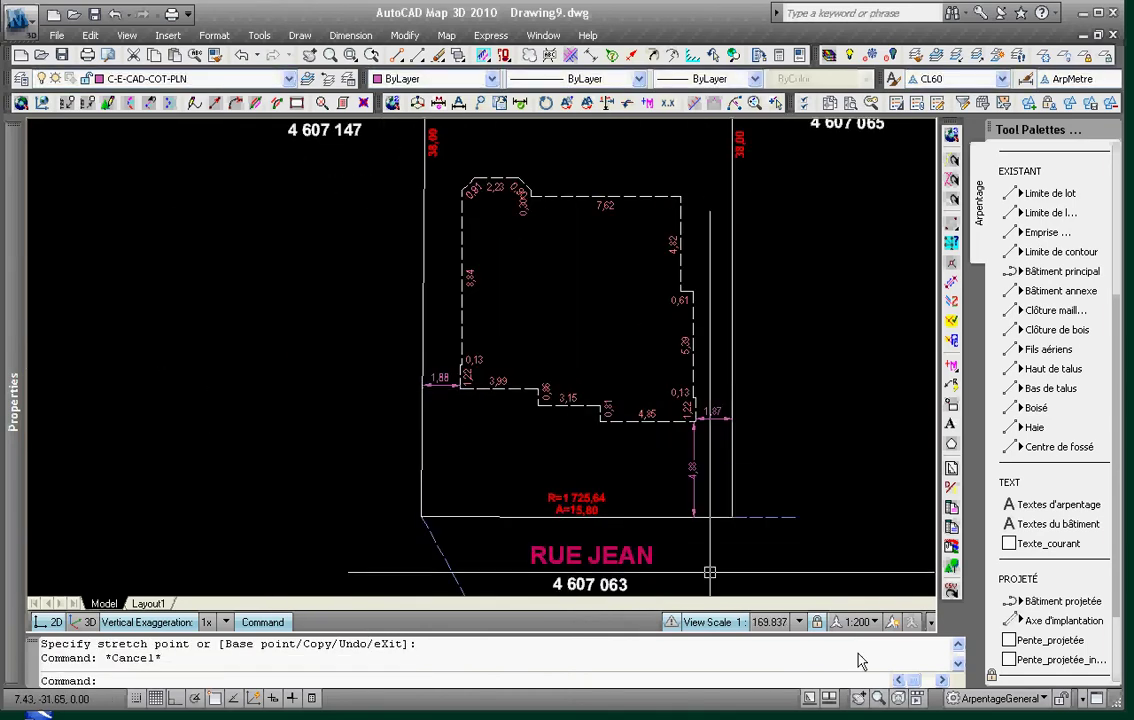
key(Escape)
scroll(552, 245, up, 2)
scroll(658, 300, down, 3)
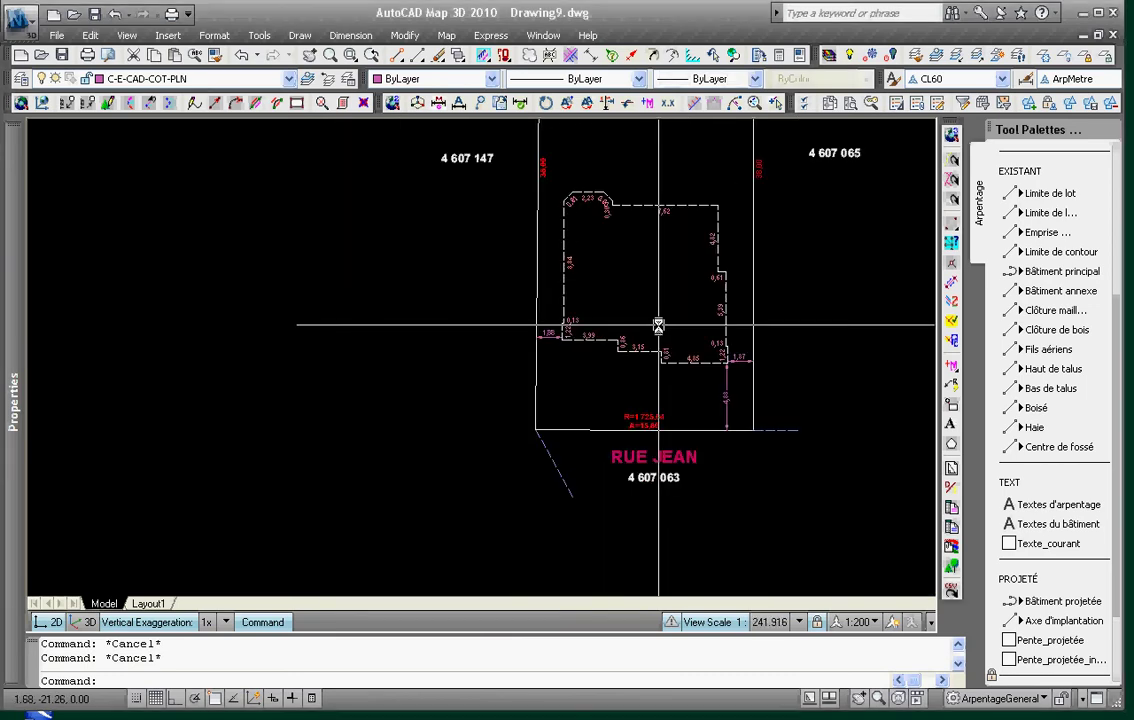
click(1066, 56)
click(709, 267)
scroll(696, 390, up, 3)
click(719, 412)
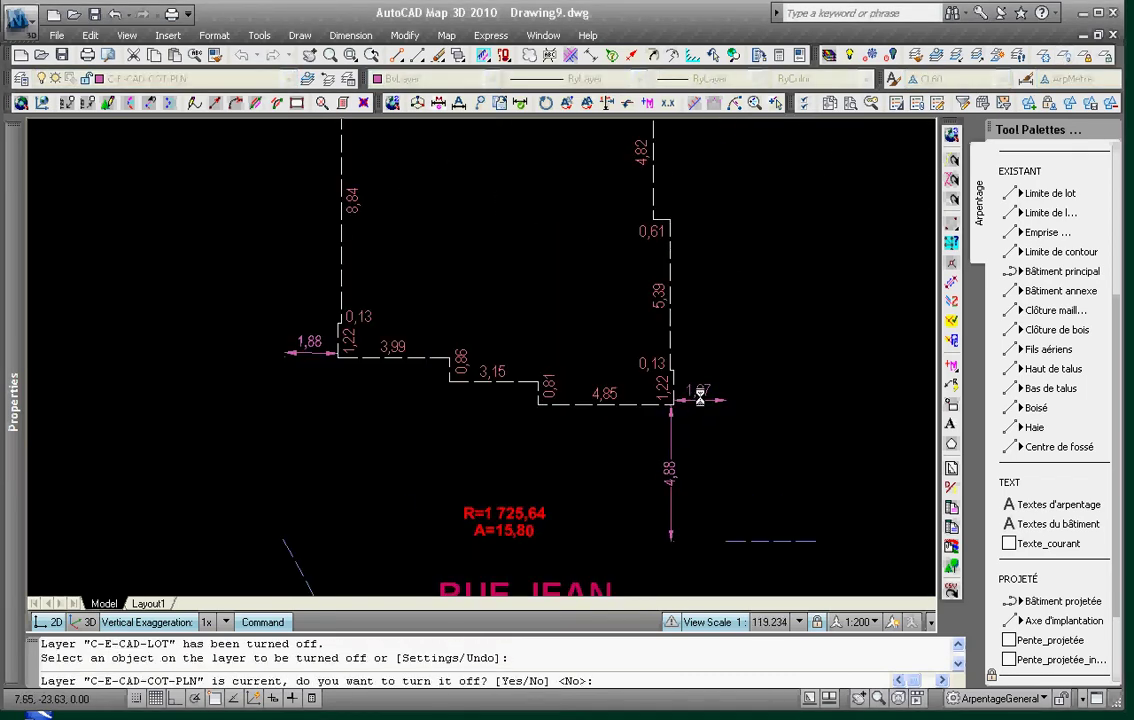
text(y)
key(Return)
key(Escape)
key(Escape)
scroll(715, 415, down, 4)
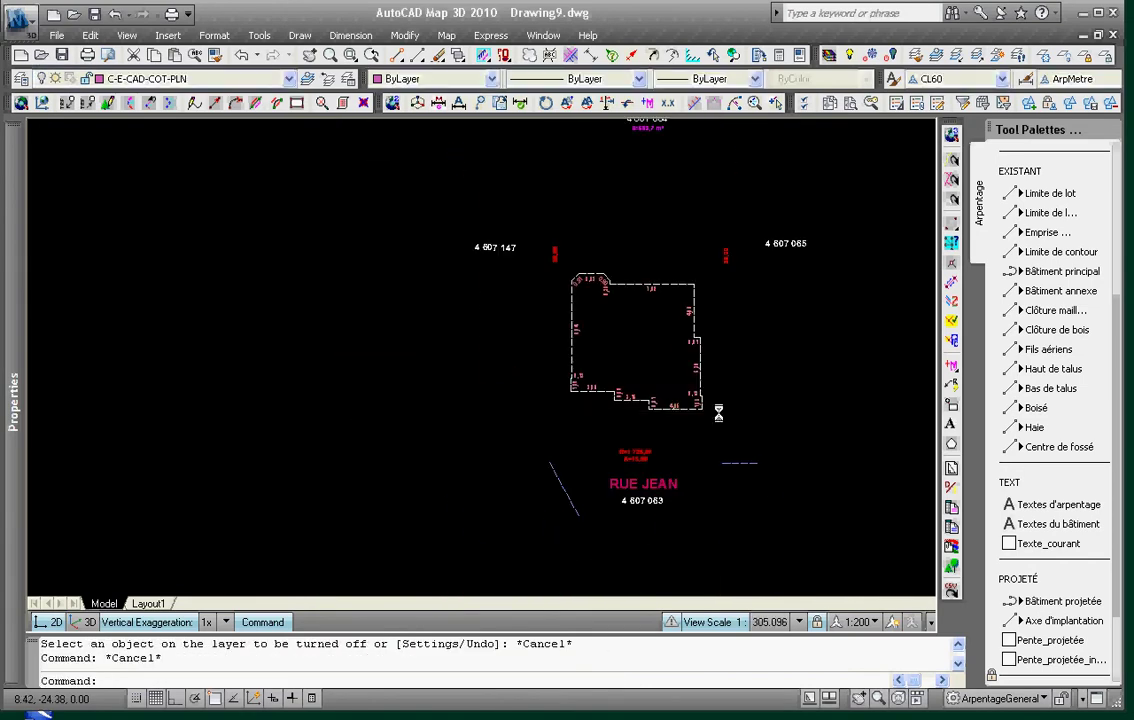
key(Escape)
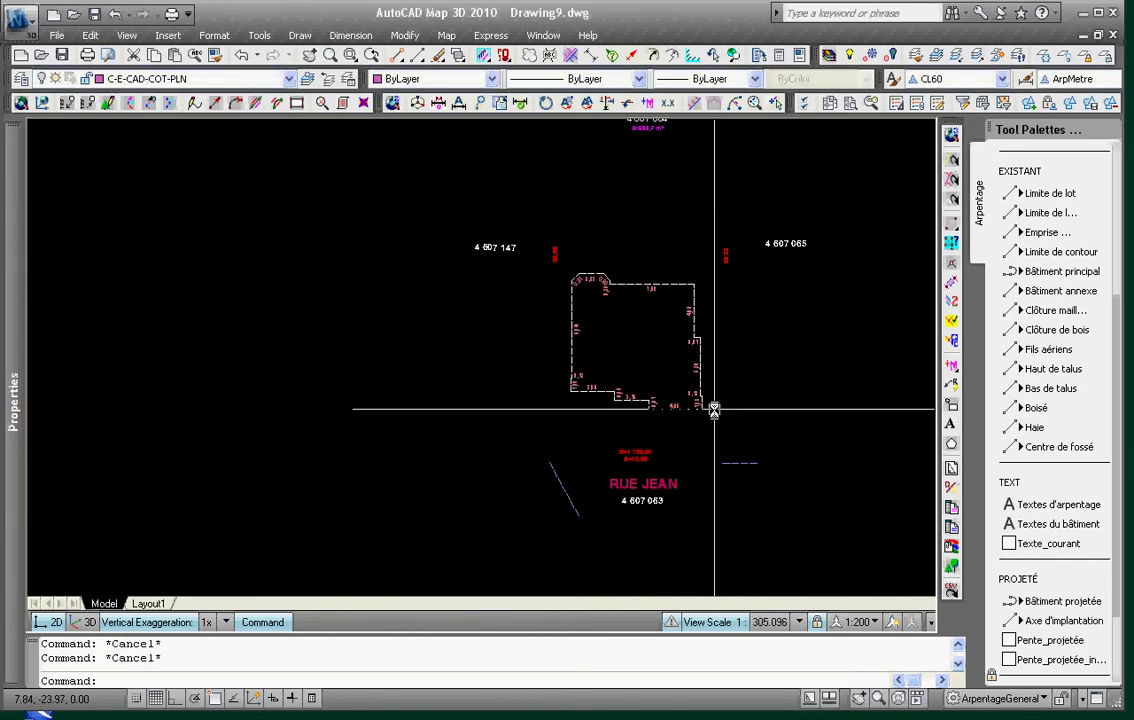
- Explode the building outline into separate line segments
text(ep)
key(Return)
key(Return)
scroll(705, 357, up, 5)
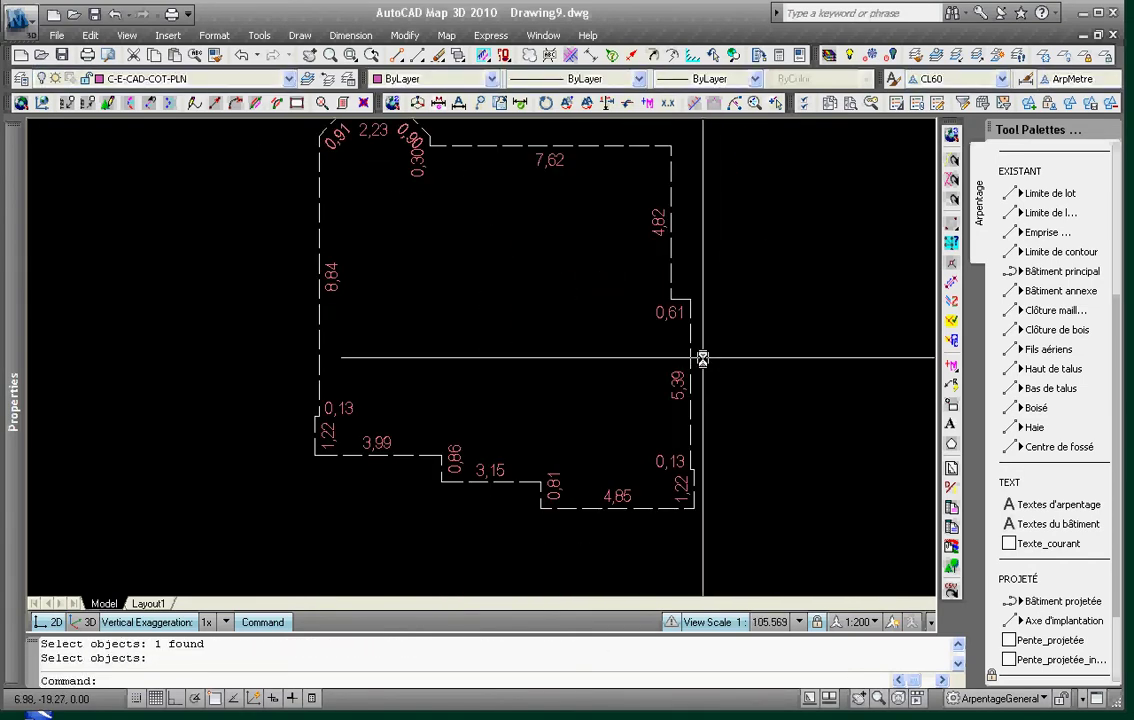
- Offset the building's 5,39 east wall and 8,84 west wall outward by 1.83
text(o)
key(Return)
text(1.83)
key(Return)
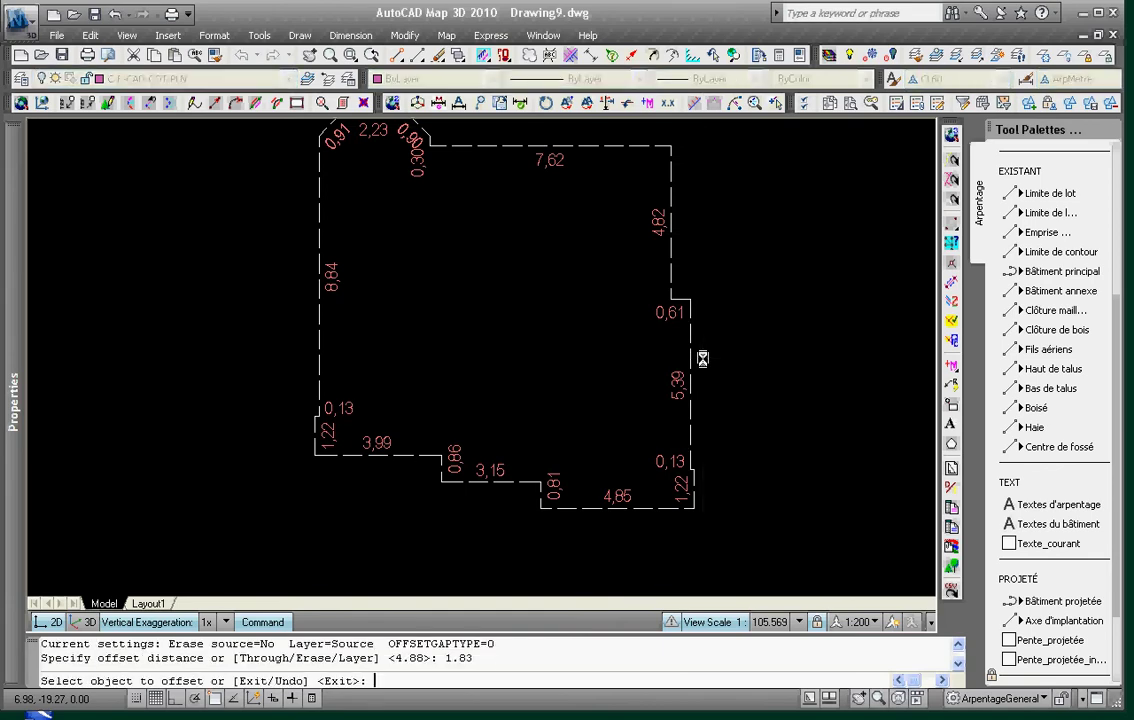
click(692, 345)
click(735, 350)
click(319, 371)
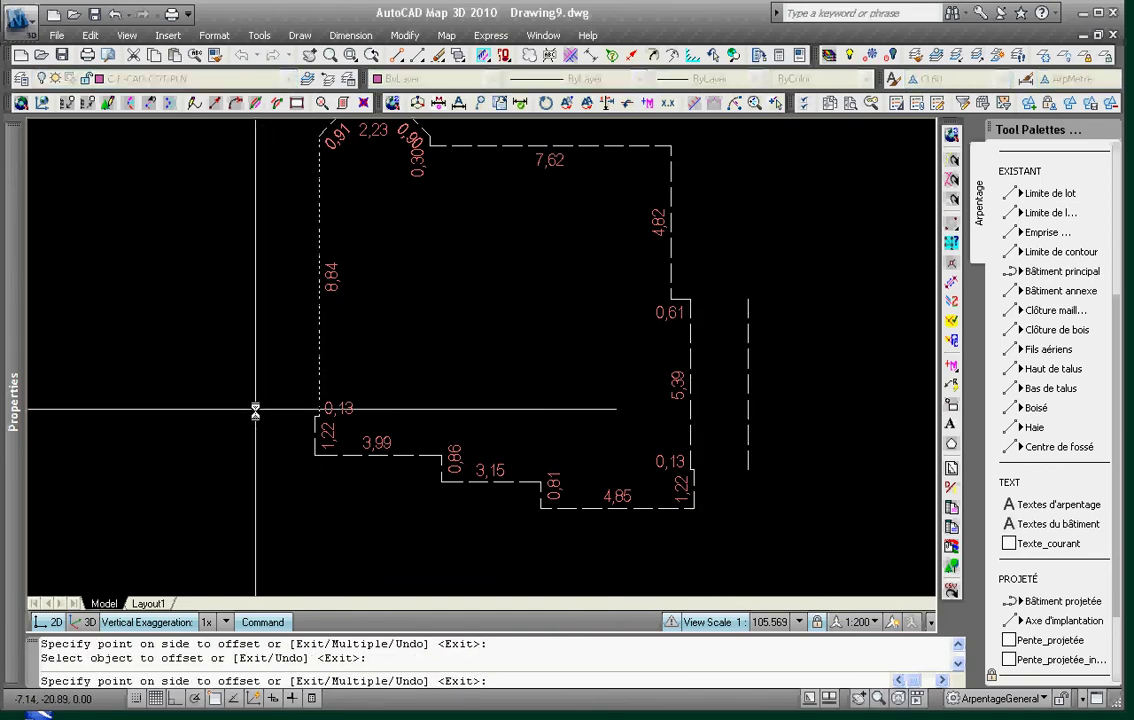
click(253, 405)
key(Escape)
key(Escape)
- Fillet the two offset lines at radius 0 with the southernmost and northernmost walls to form a closed rectangle around the building
text(f)
key(Return)
click(258, 363)
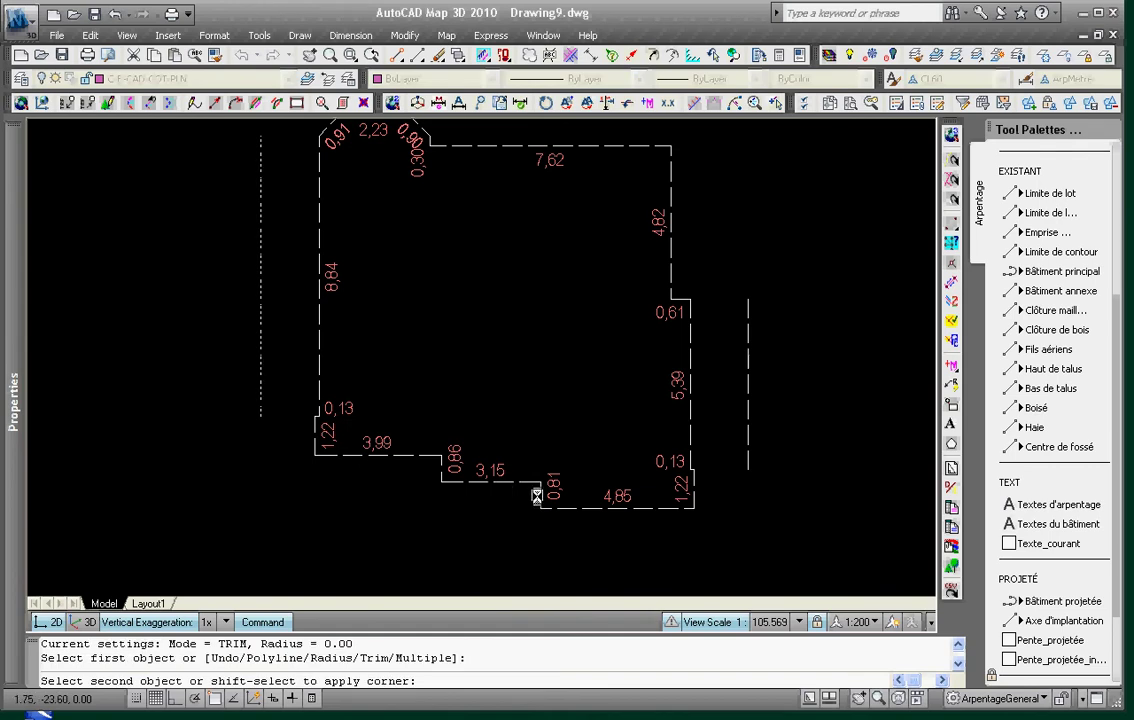
click(580, 507)
key(Return)
click(690, 507)
click(749, 452)
key(Return)
click(749, 452)
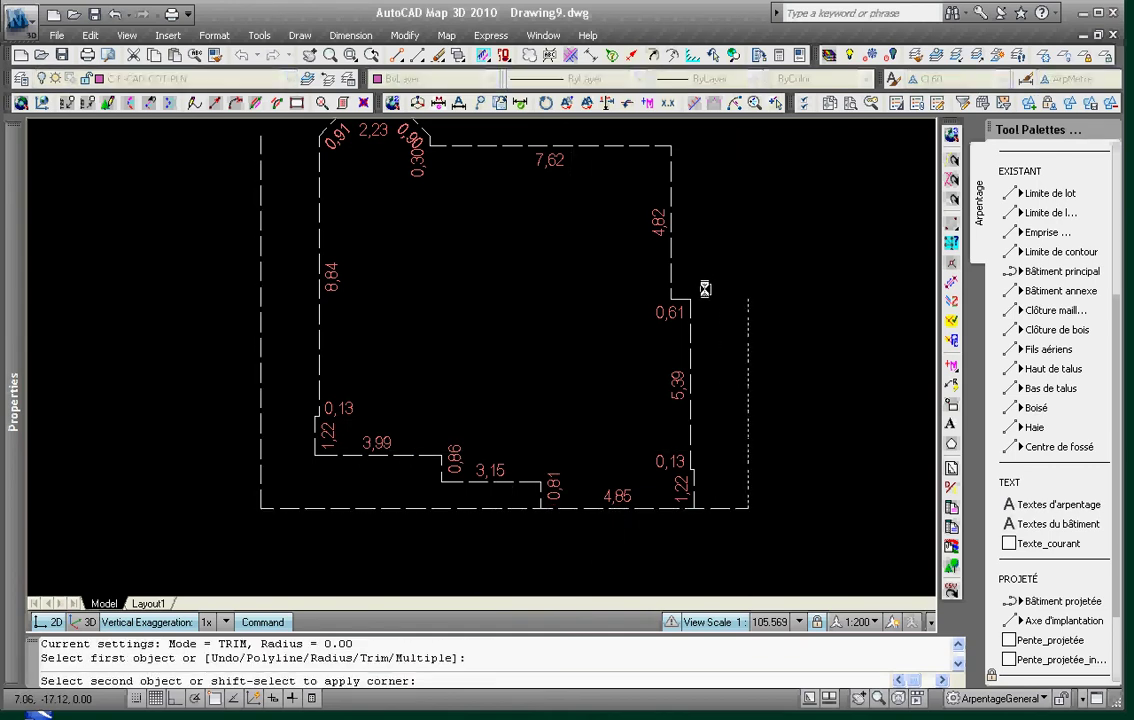
middle_drag(564, 235, 579, 277)
click(412, 158)
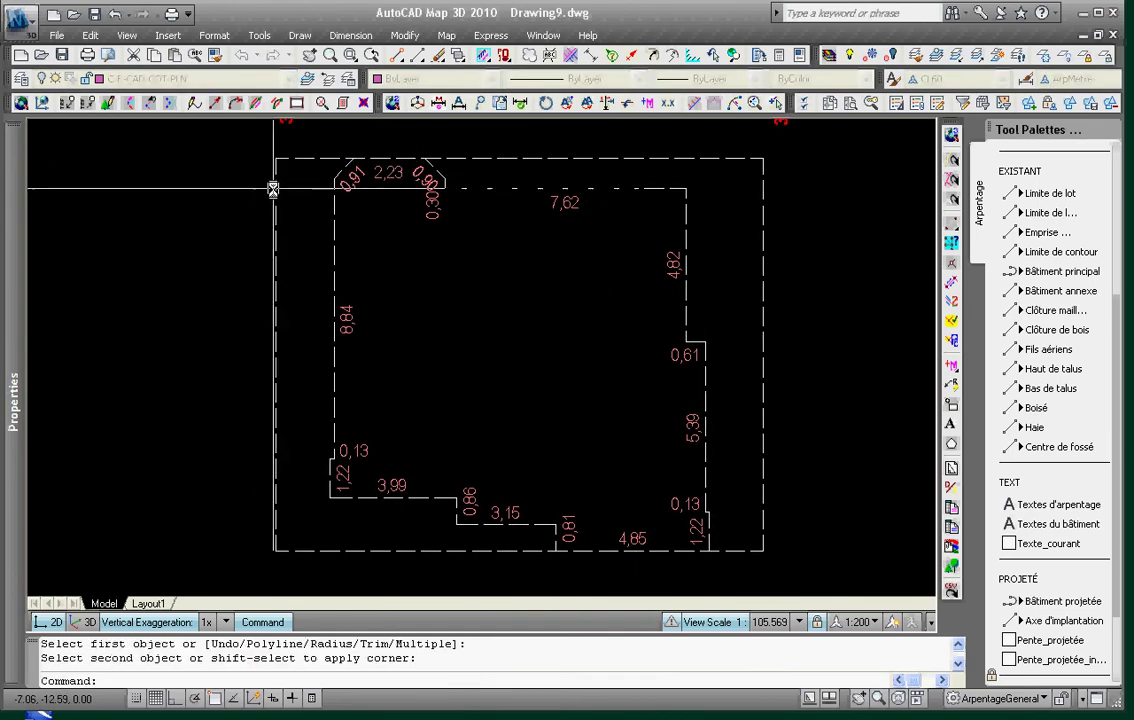
key(Escape)
click(953, 257)
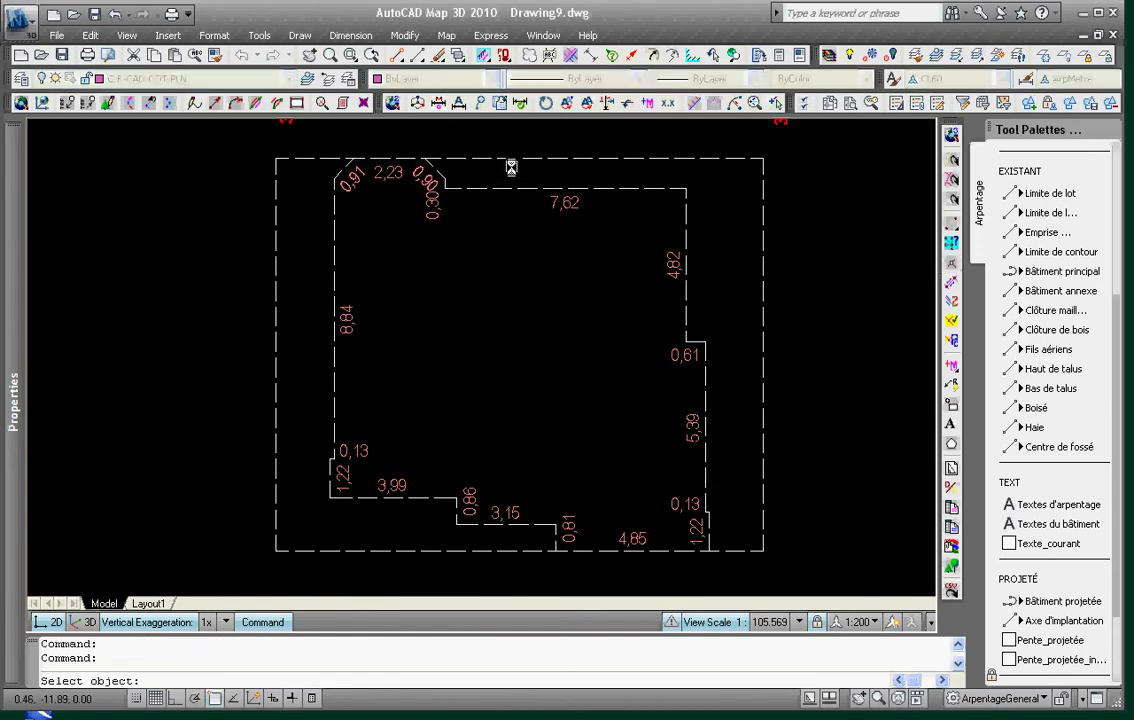
click(389, 158)
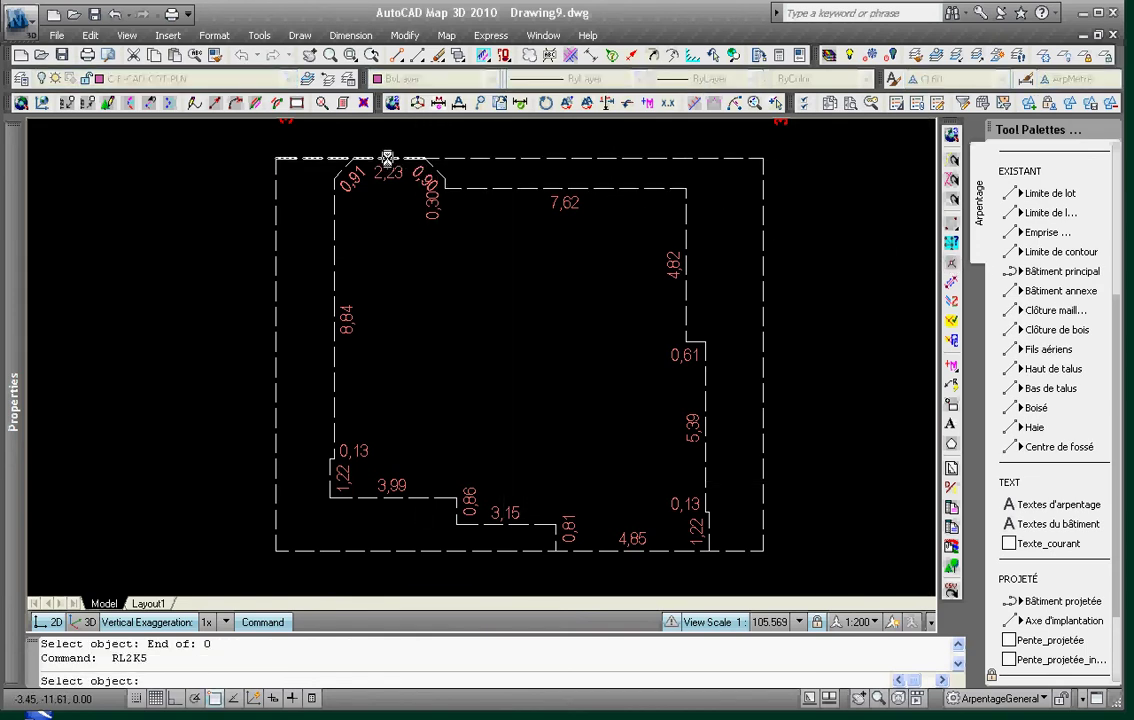
click(365, 157)
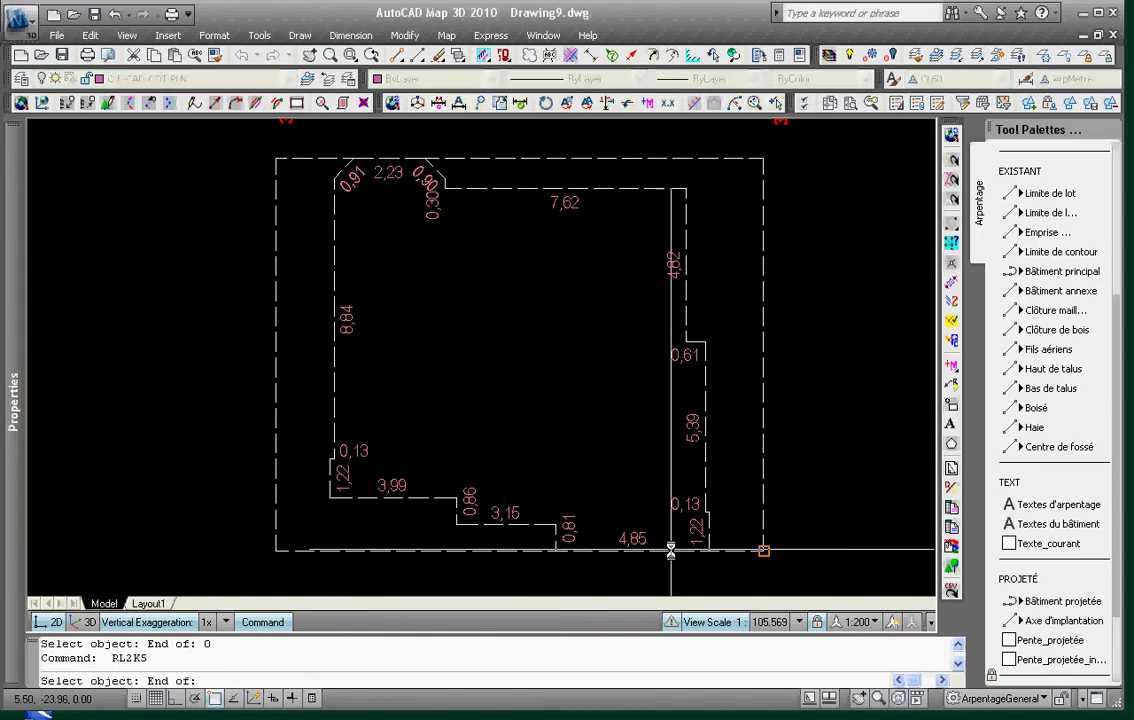
key(Escape)
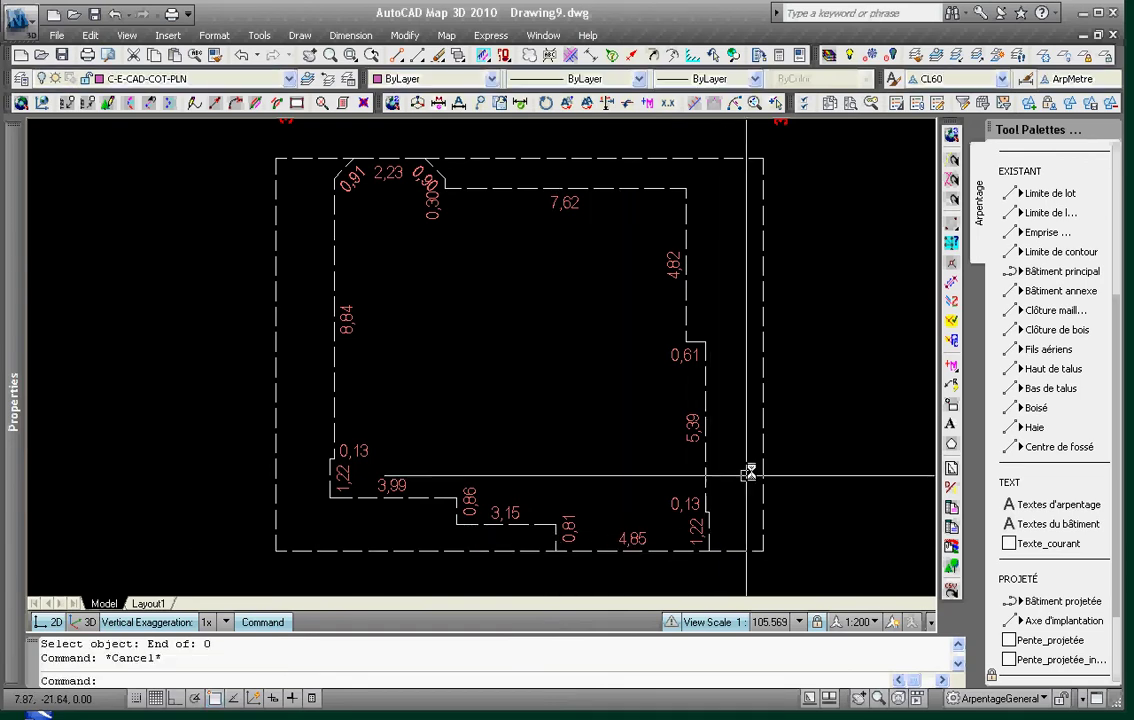
- Draw a sample Axe d'implantation line inside the building and match its properties onto the four sides of the surrounding rectangle
click(1040, 621)
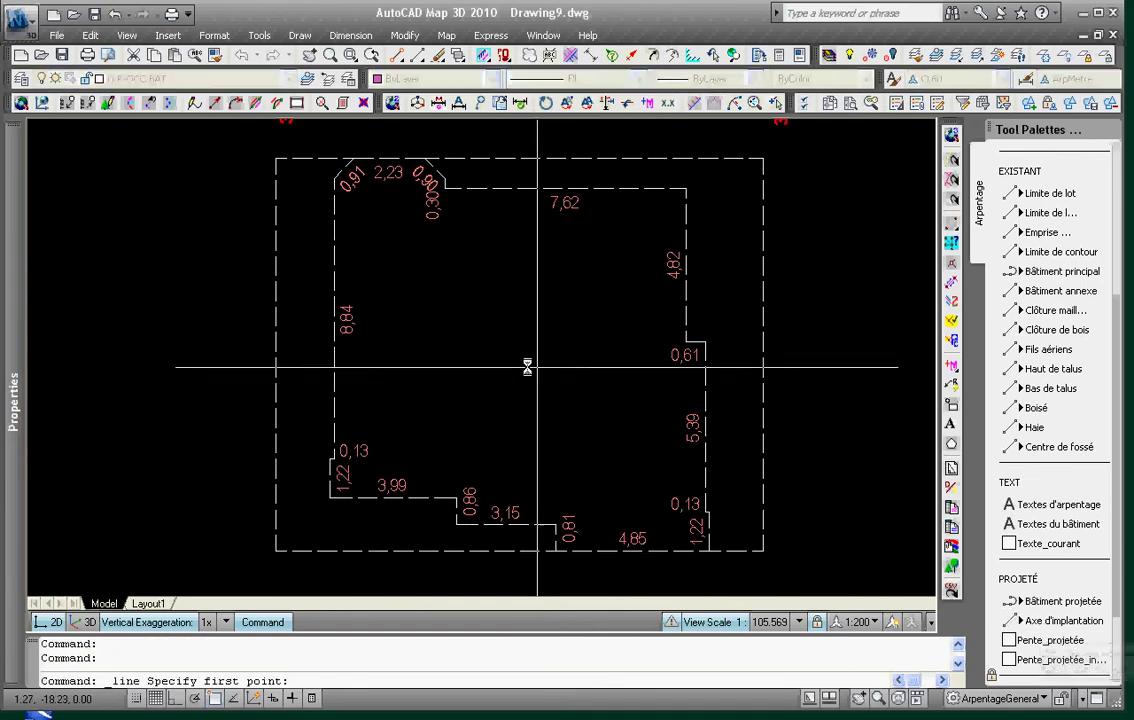
click(495, 400)
key(Escape)
click(216, 56)
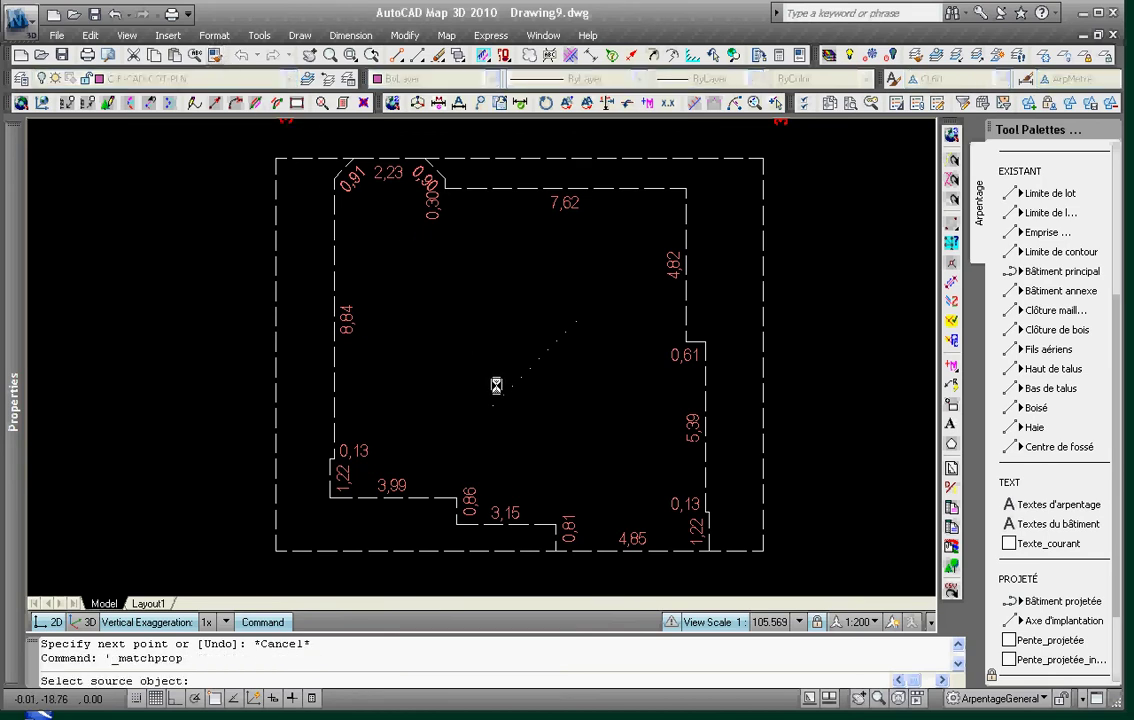
click(546, 348)
click(754, 172)
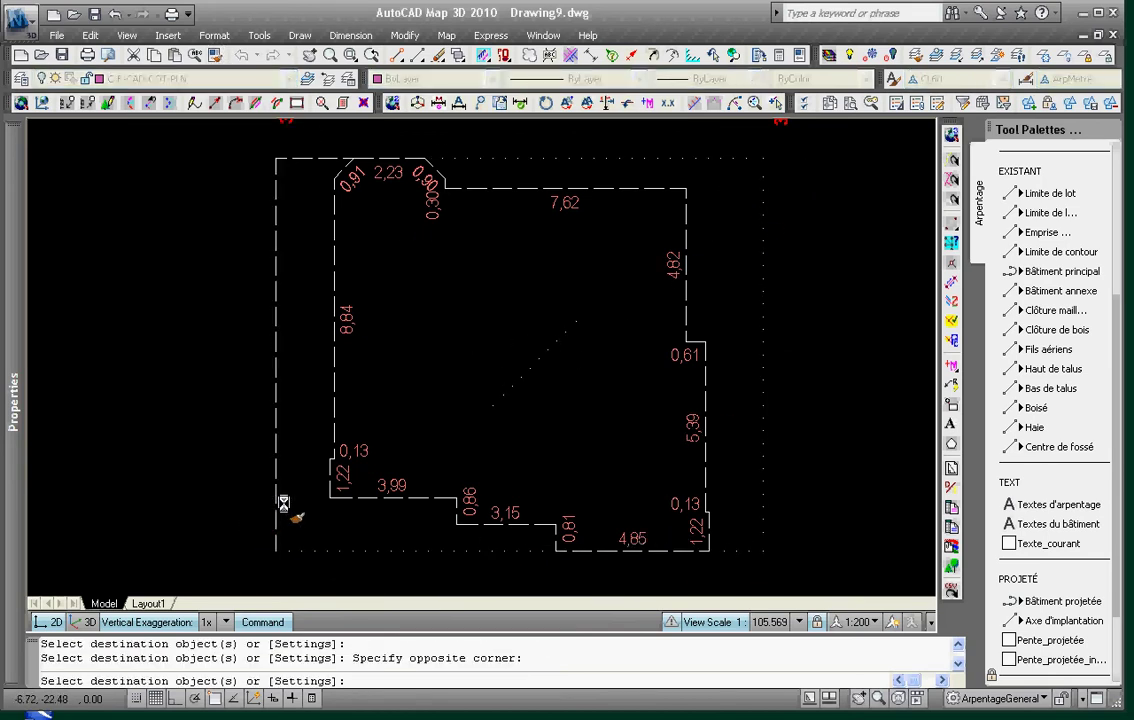
click(319, 159)
key(Escape)
key(Escape)
- Erase the sample implantation axis line inside the building
text(e)
click(592, 408)
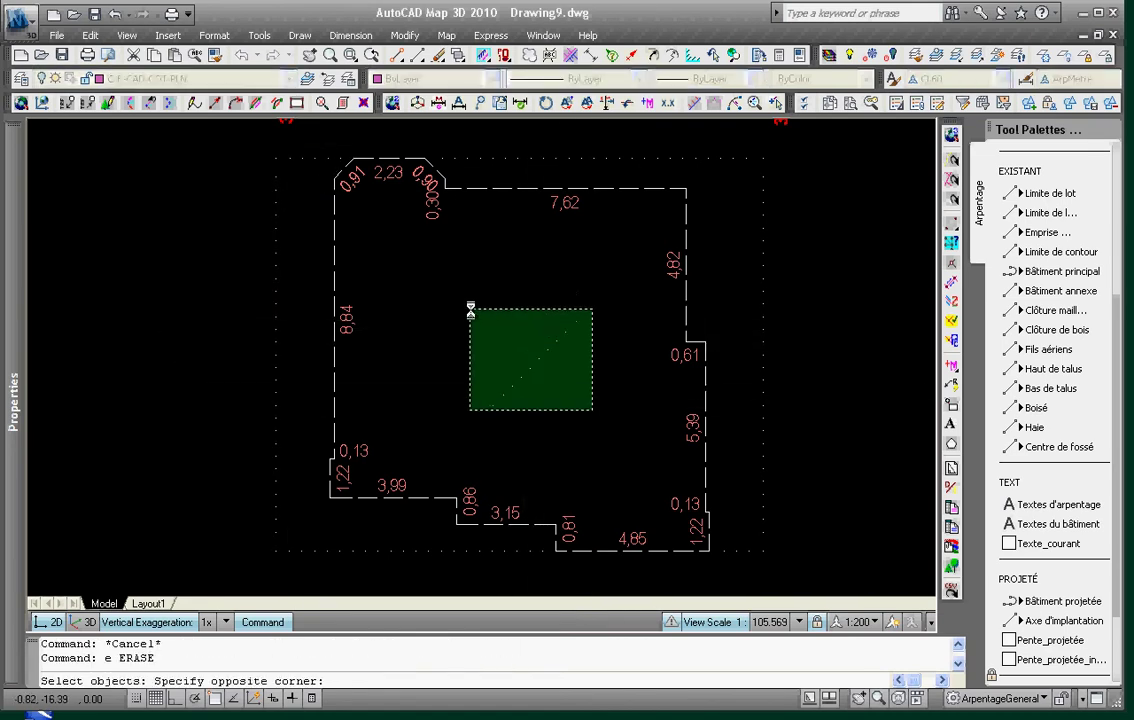
click(471, 309)
key(space)
- Insert the E-TigeFer block at the northeast corner of the implantation rectangle, snapping to its endpoint
scroll(580, 376, down, 2)
key(Escape)
key(Escape)
text(i)
key(Return)
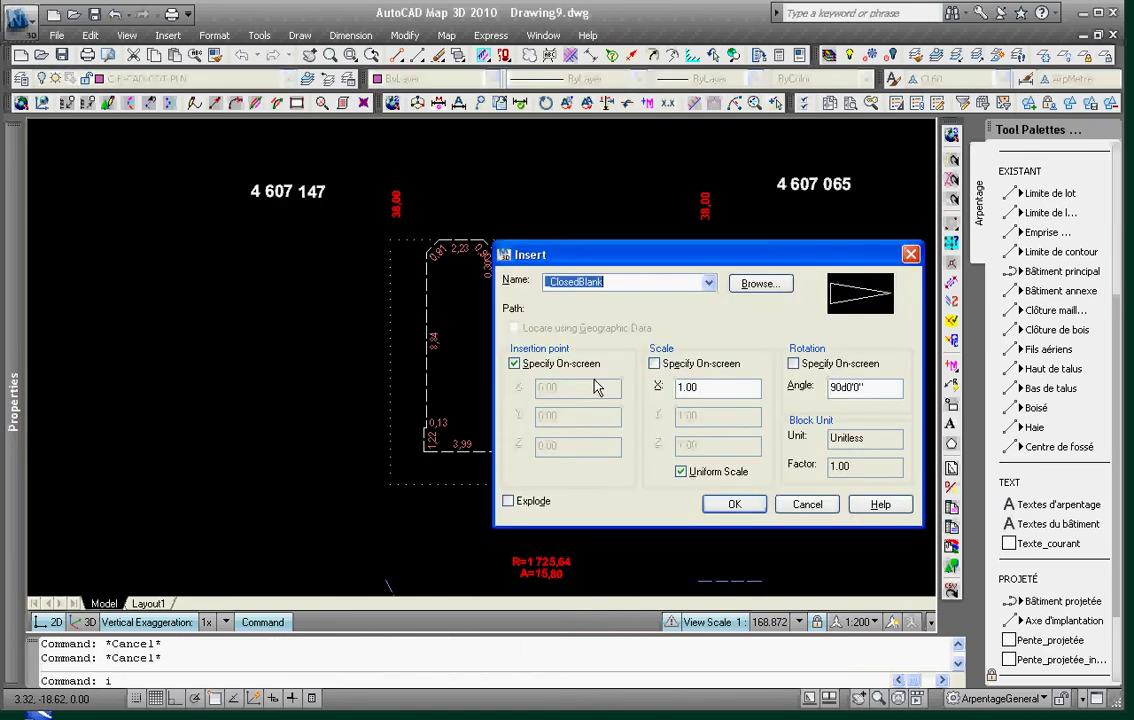
click(710, 283)
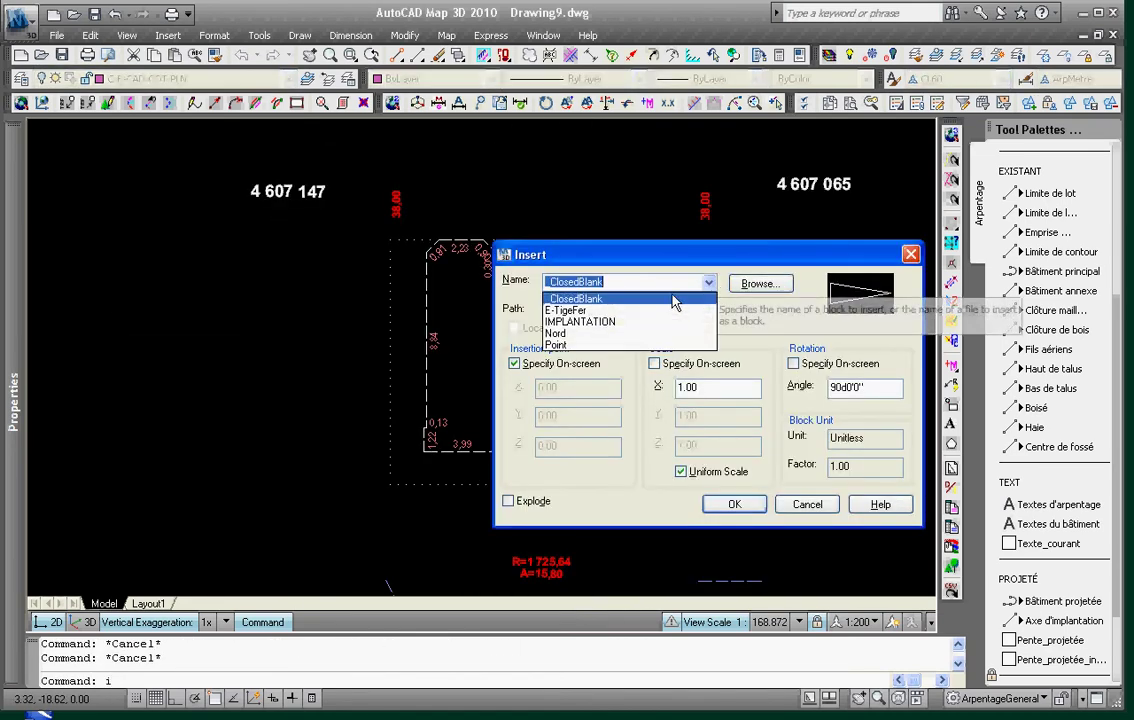
click(566, 310)
click(527, 368)
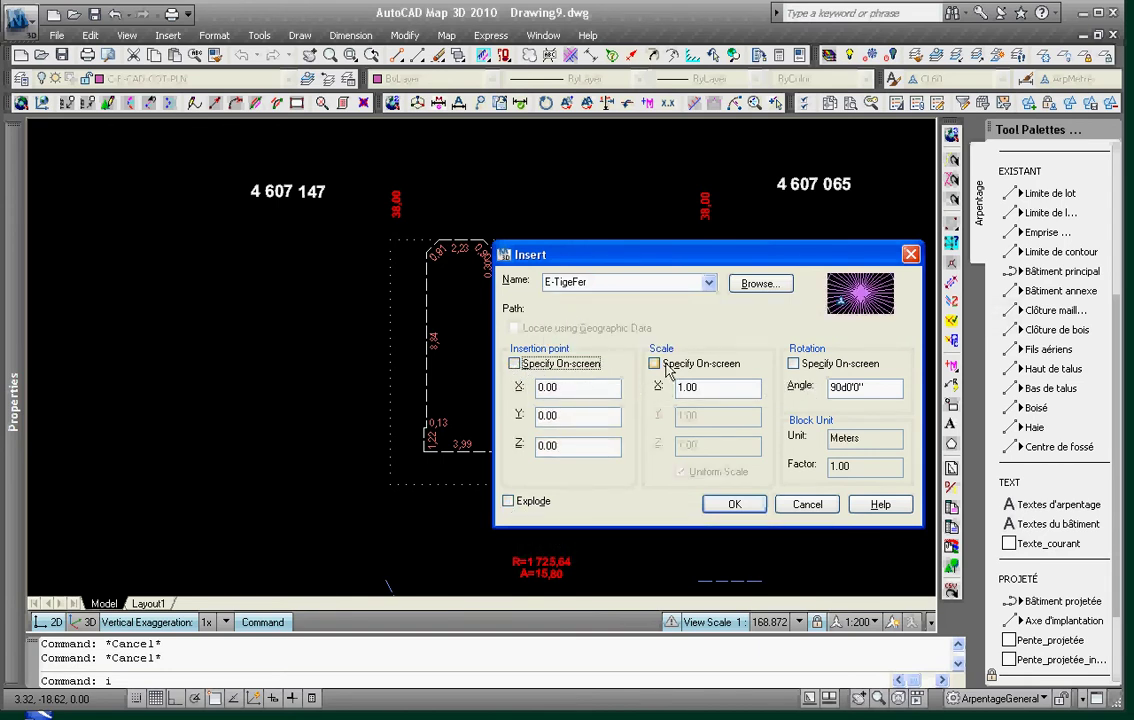
click(515, 364)
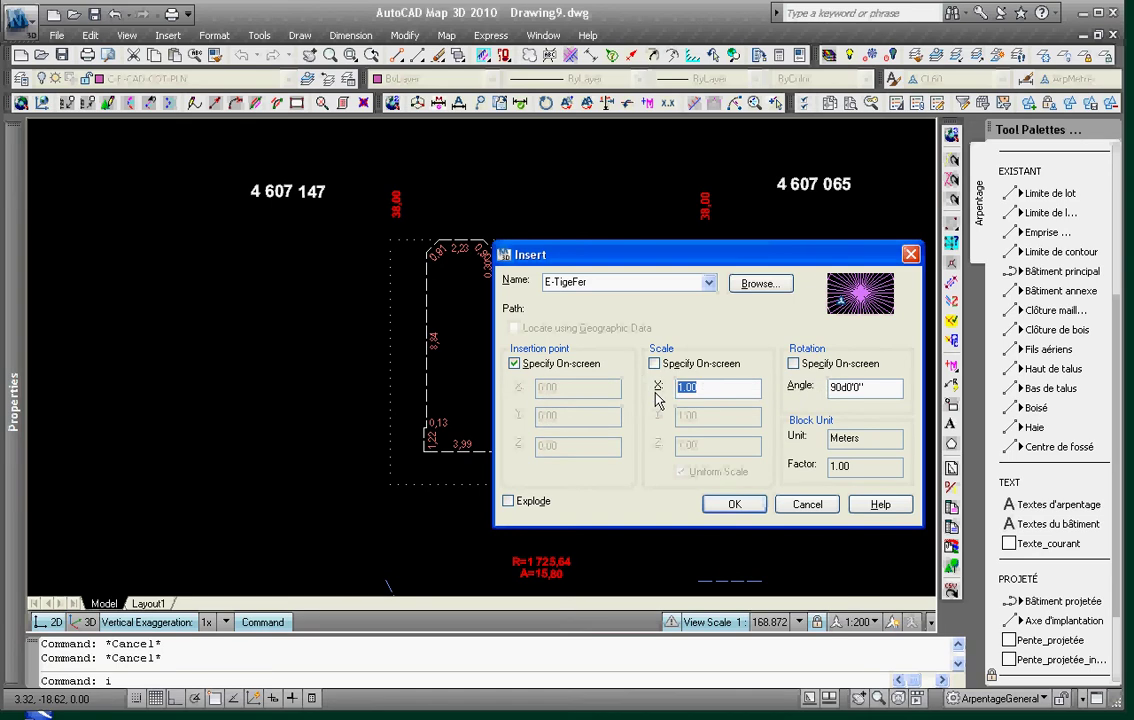
click(734, 505)
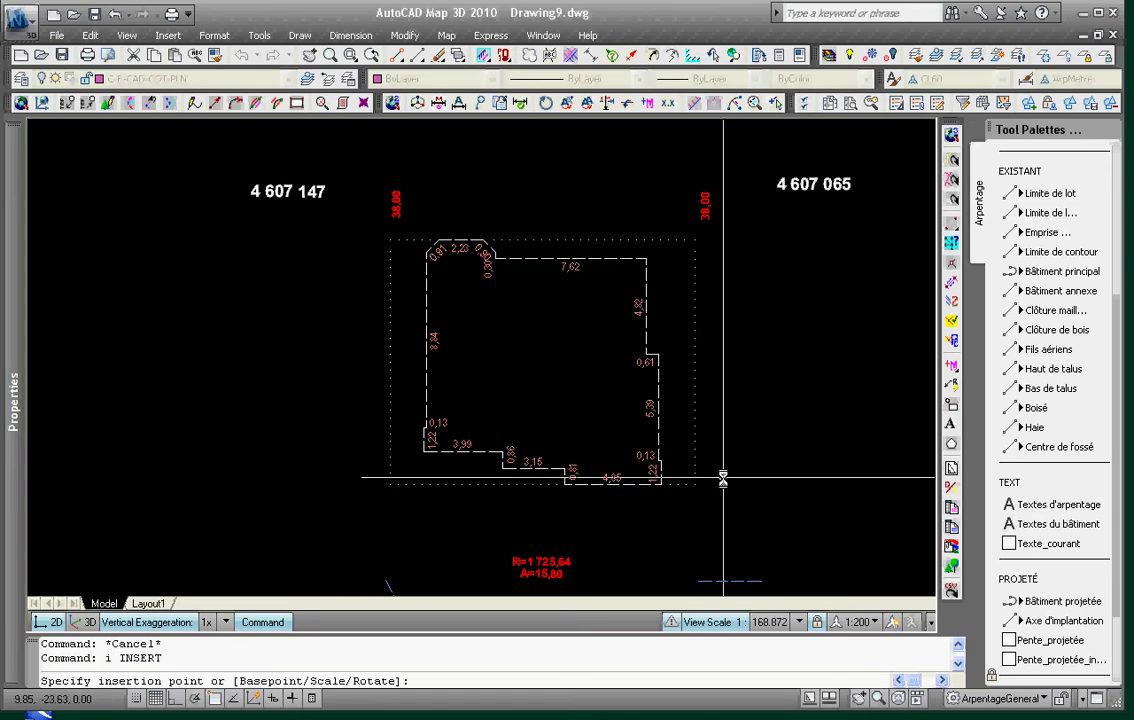
text(end)
key(Return)
click(698, 273)
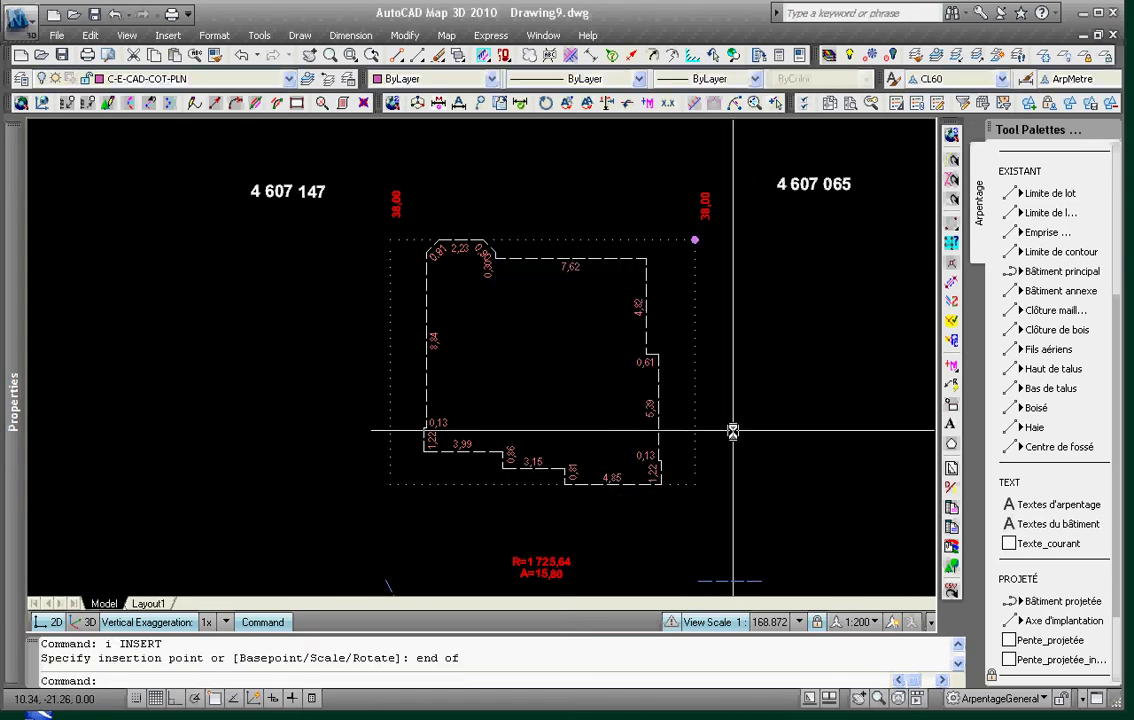
key(Return)
key(Escape)
- Copy the E-TigeFer symbol from the northeast corner to the endpoints at the rectangle's three other corners
text(cp)
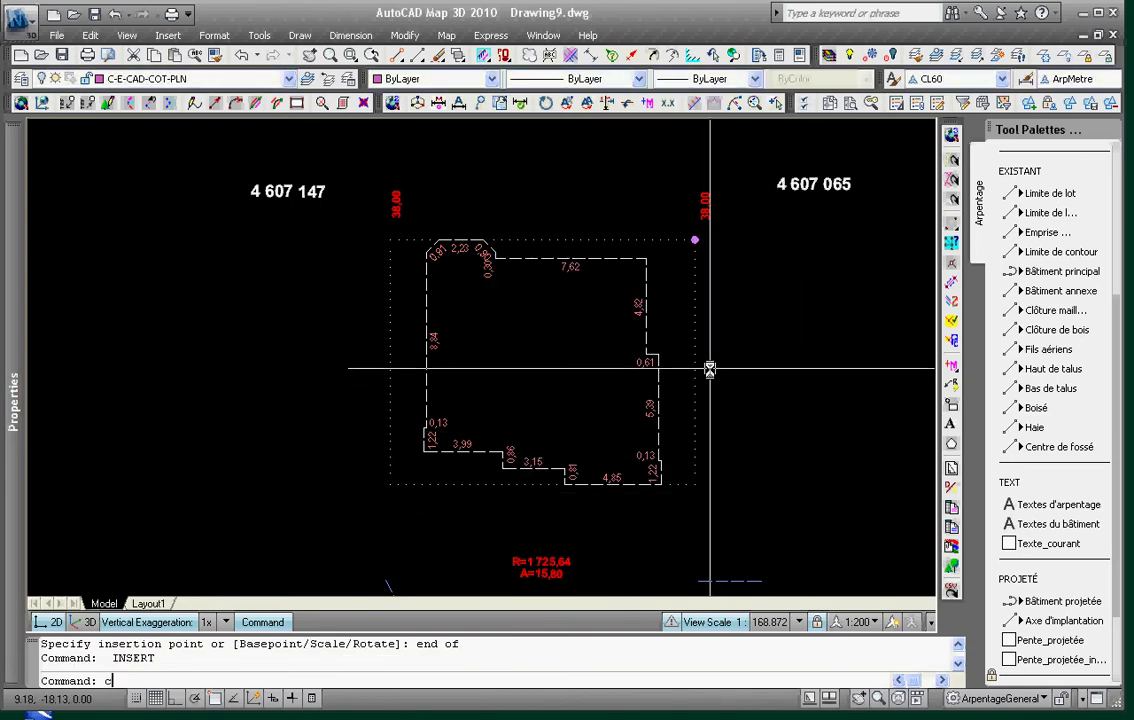
key(Return)
click(680, 258)
key(Return)
text(e)
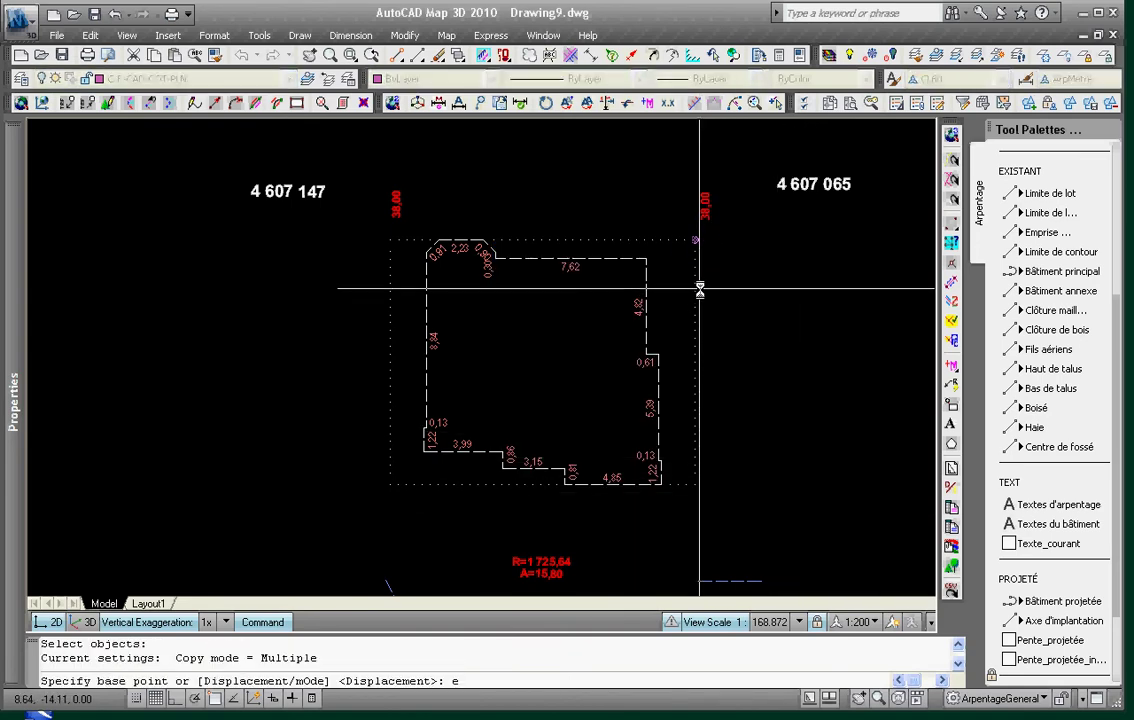
text(nd)
key(Return)
click(696, 240)
text(end)
key(Return)
click(696, 449)
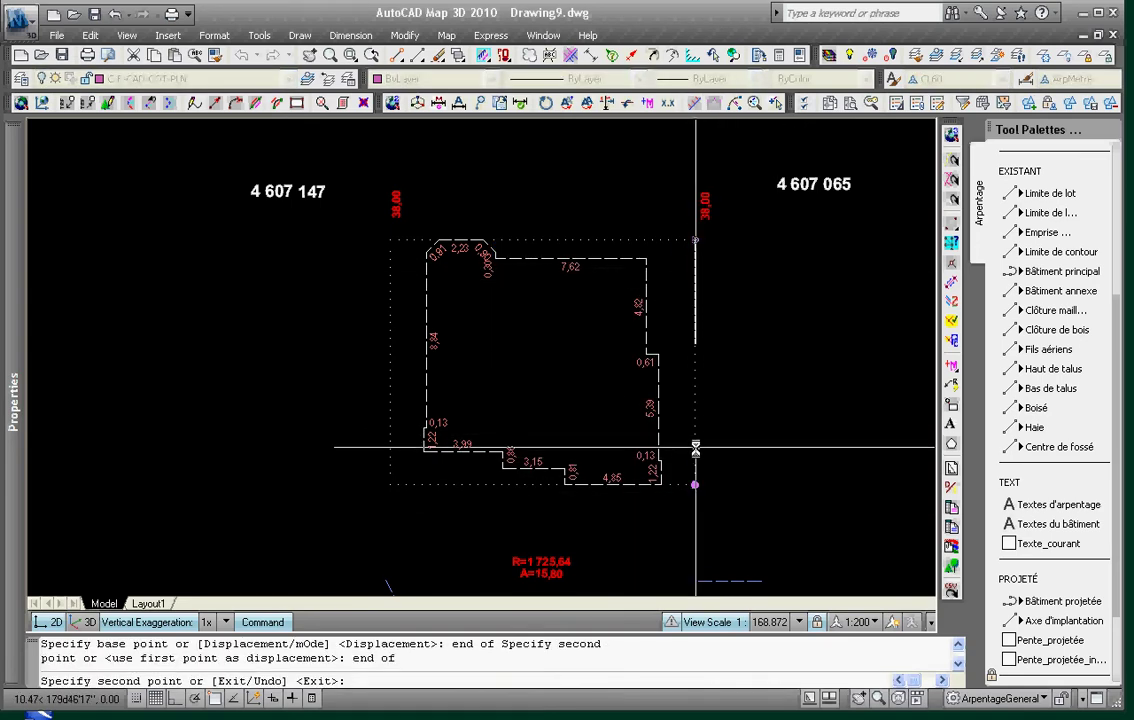
text(end)
key(Return)
click(410, 484)
text(end)
key(Return)
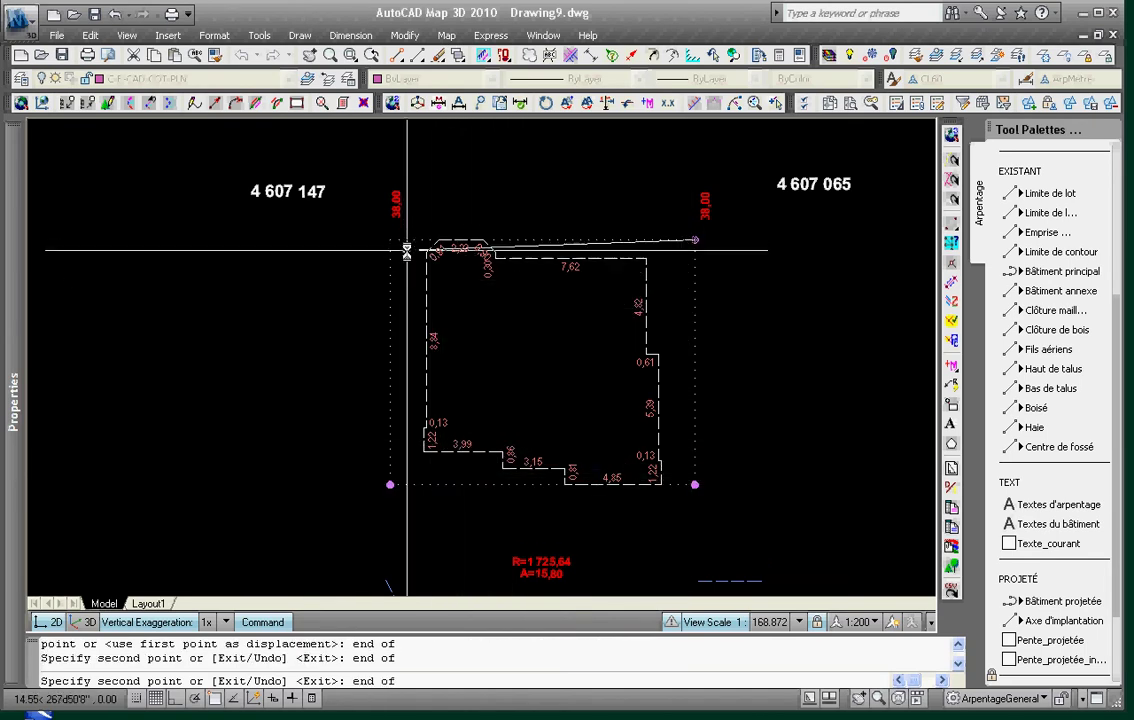
key(Escape)
- Turn the hidden lot line and dimension layers back on
click(827, 100)
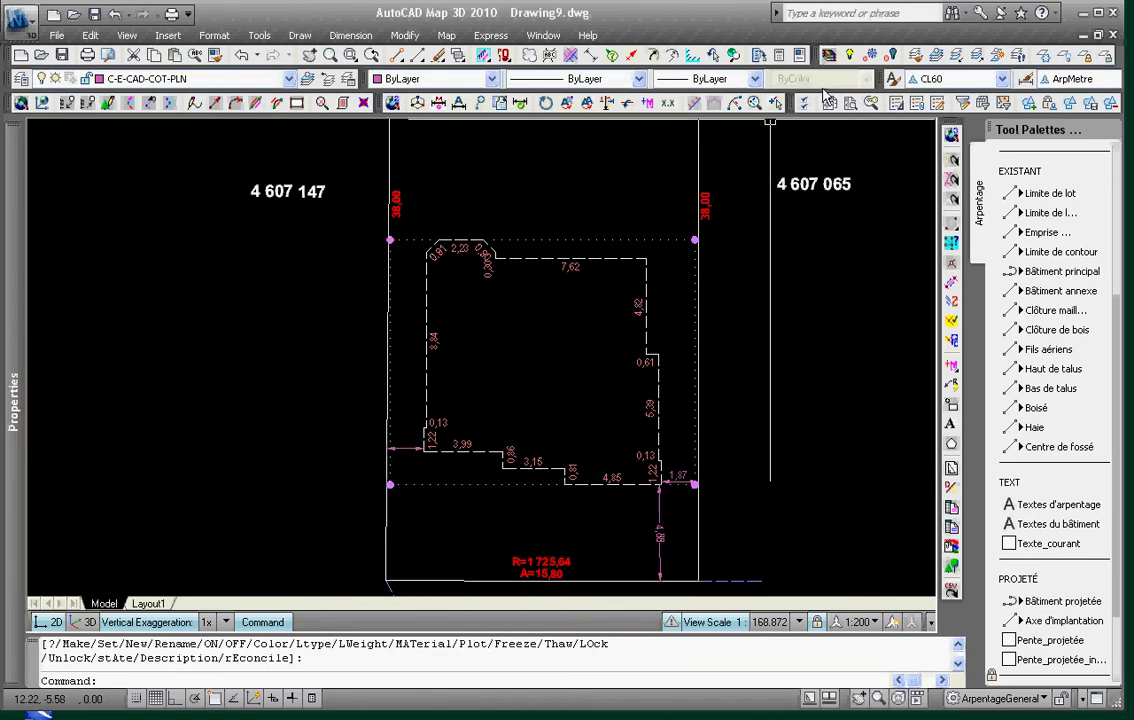
key(Escape)
key(Escape)
- Add an aligned dimension from the building's 5,39 east wall perpendicular to the east implantation axis
click(589, 58)
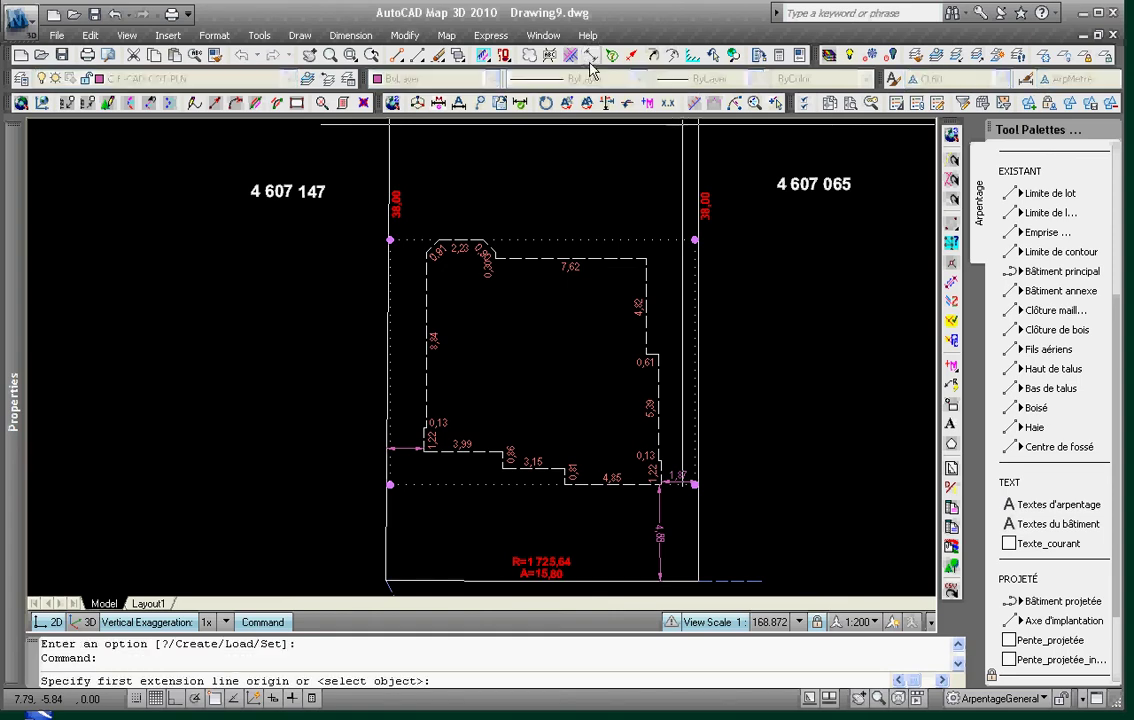
text(nea)
key(Return)
scroll(656, 370, up, 3)
click(657, 362)
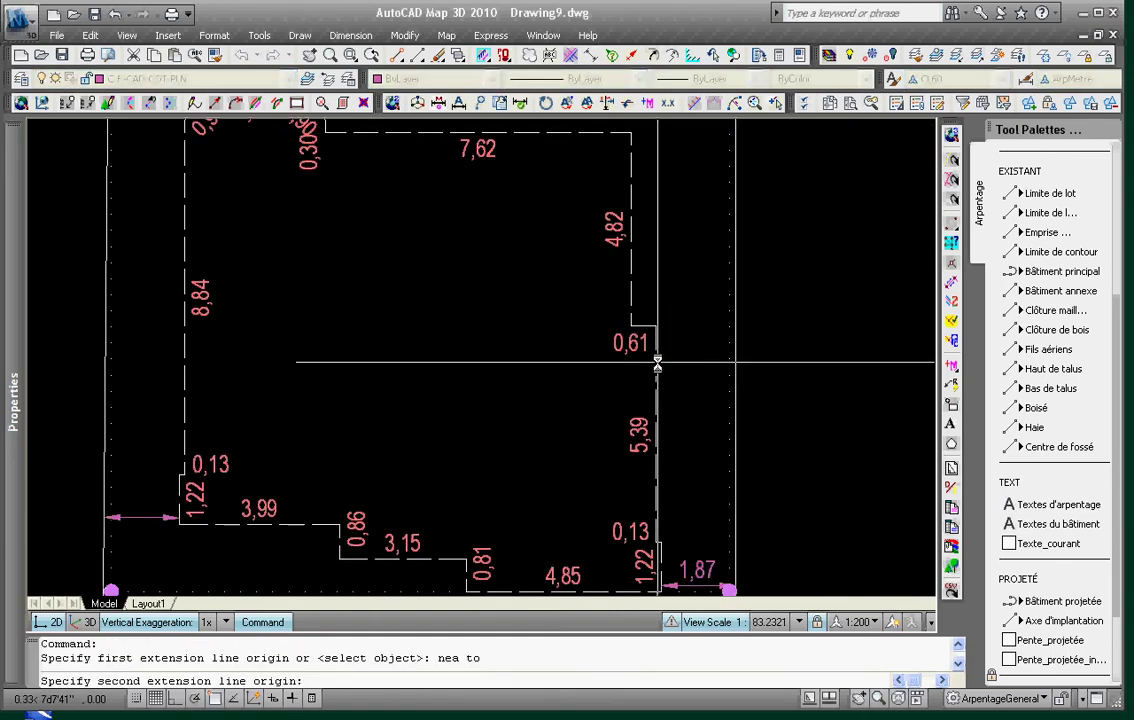
text(per)
key(Return)
click(727, 375)
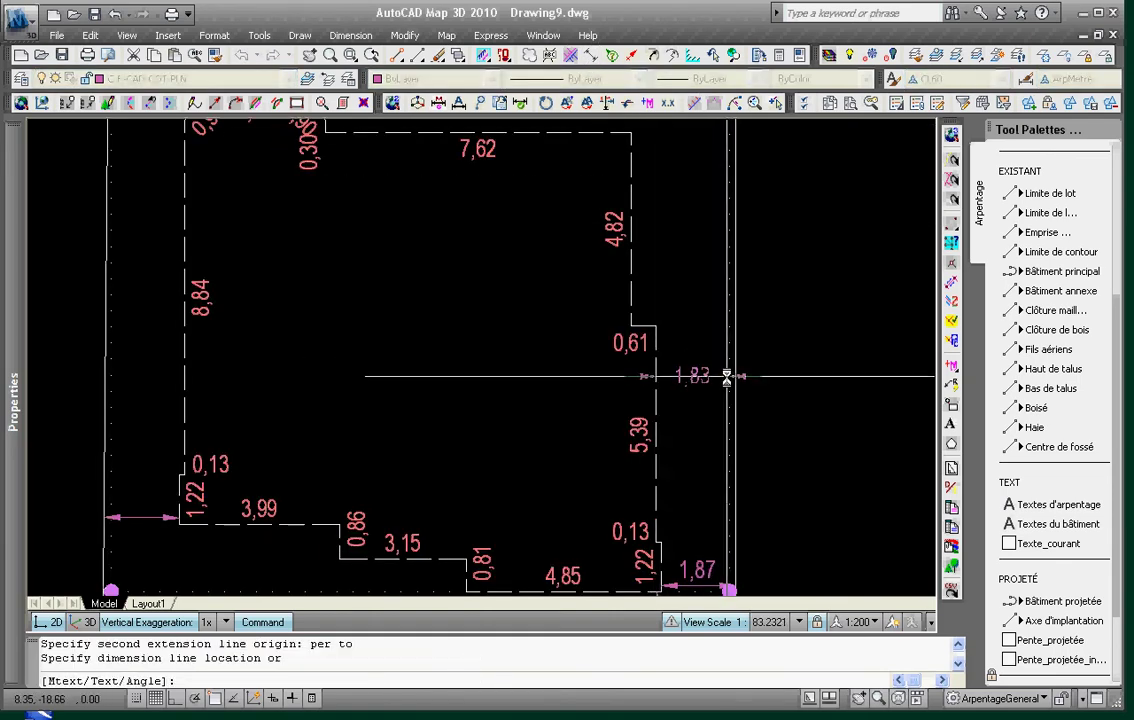
click(719, 375)
key(Return)
key(Escape)
key(Escape)
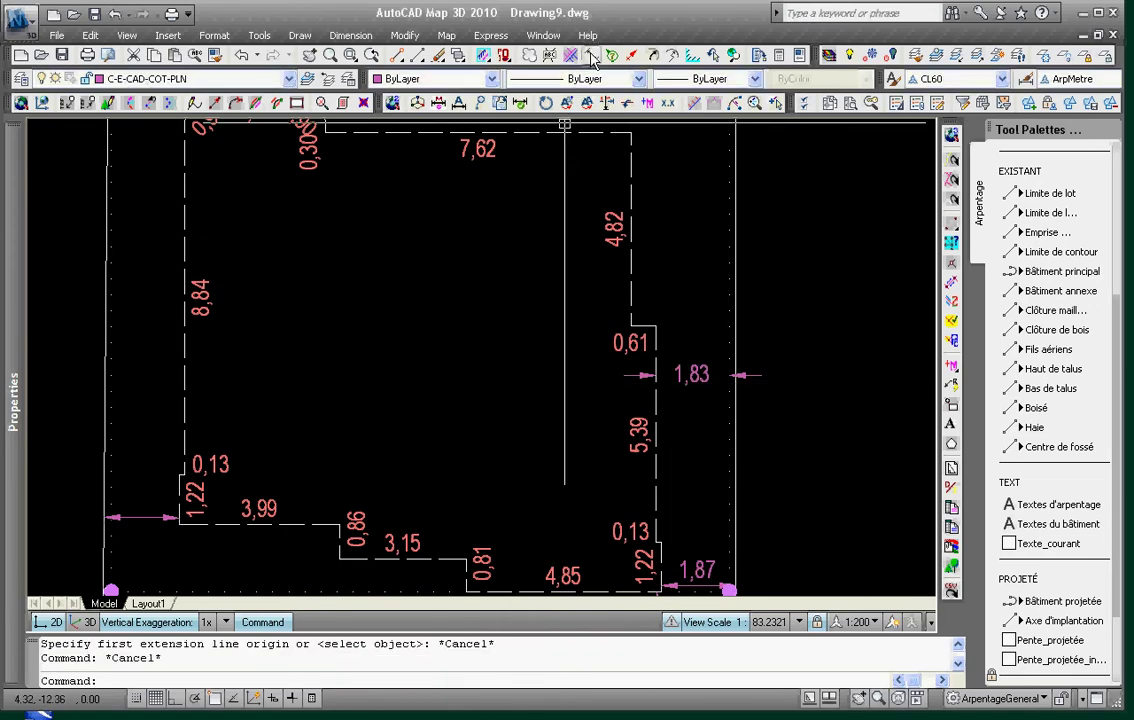
- Add an aligned dimension from the building's 8,84 west wall perpendicular to the west implantation axis
click(591, 58)
text(nea)
key(Return)
click(185, 247)
text(pecify sec)
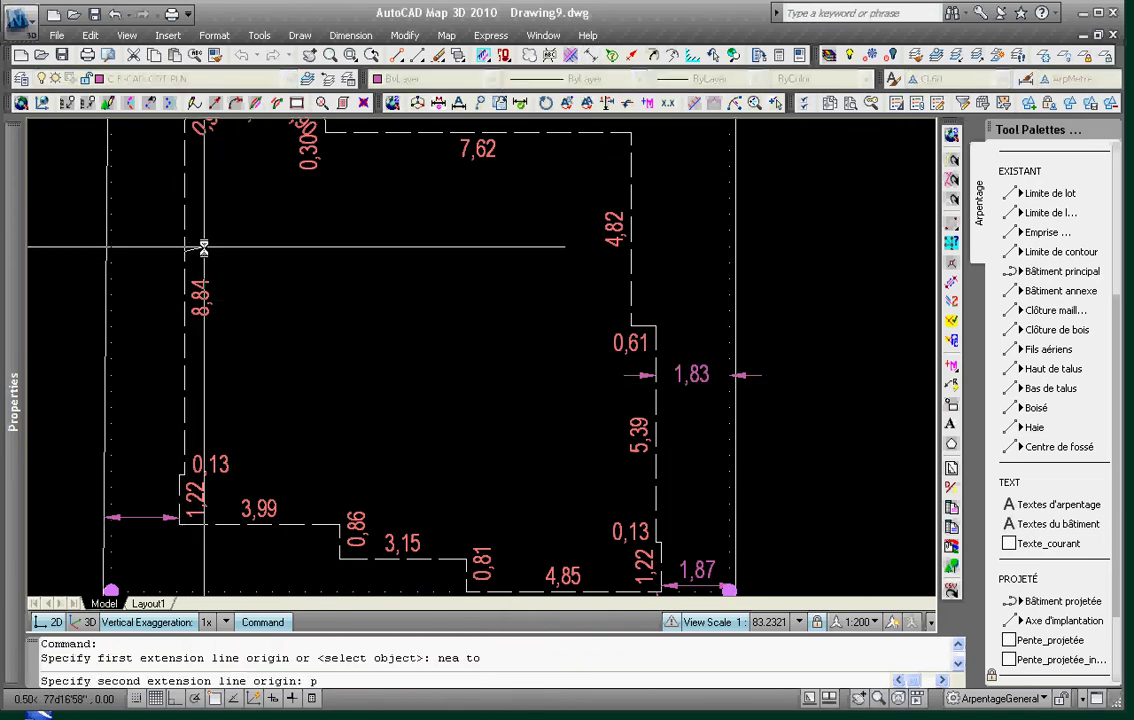
text(er)
key(Return)
click(113, 246)
click(114, 246)
key(Return)
key(Escape)
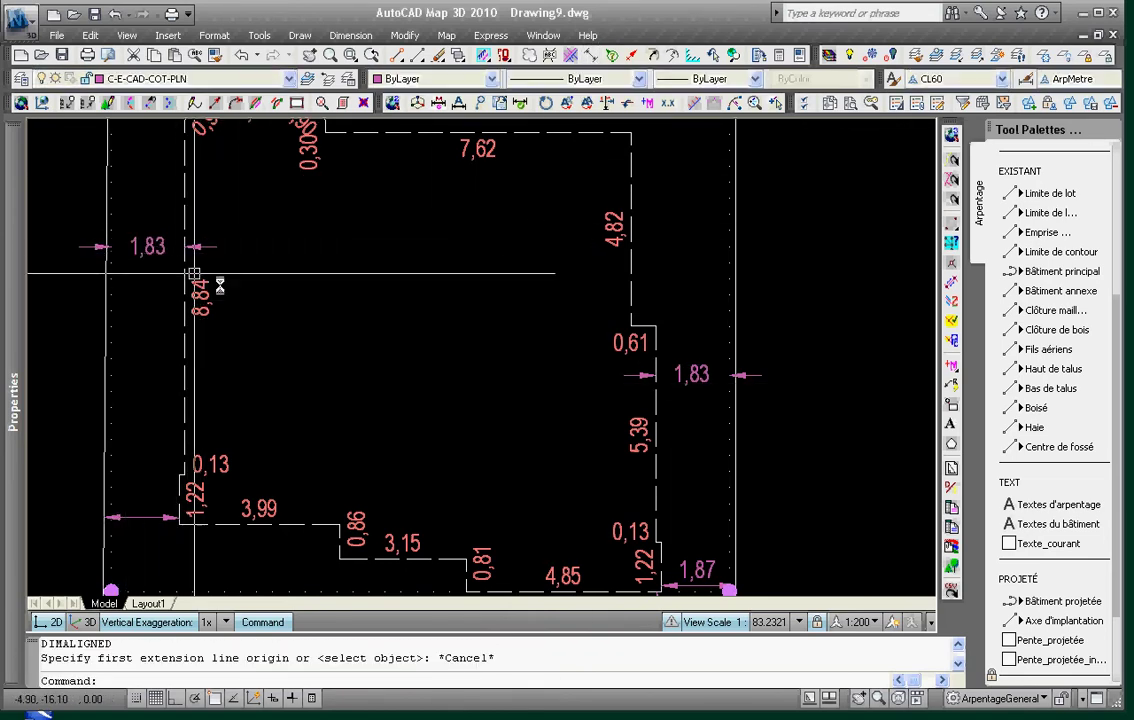
key(Escape)
- Move the lot number 4 607 064 and its area text slightly down, toward the middle of the lot's free area
scroll(547, 362, down, 5)
scroll(567, 370, up, 2)
key(Escape)
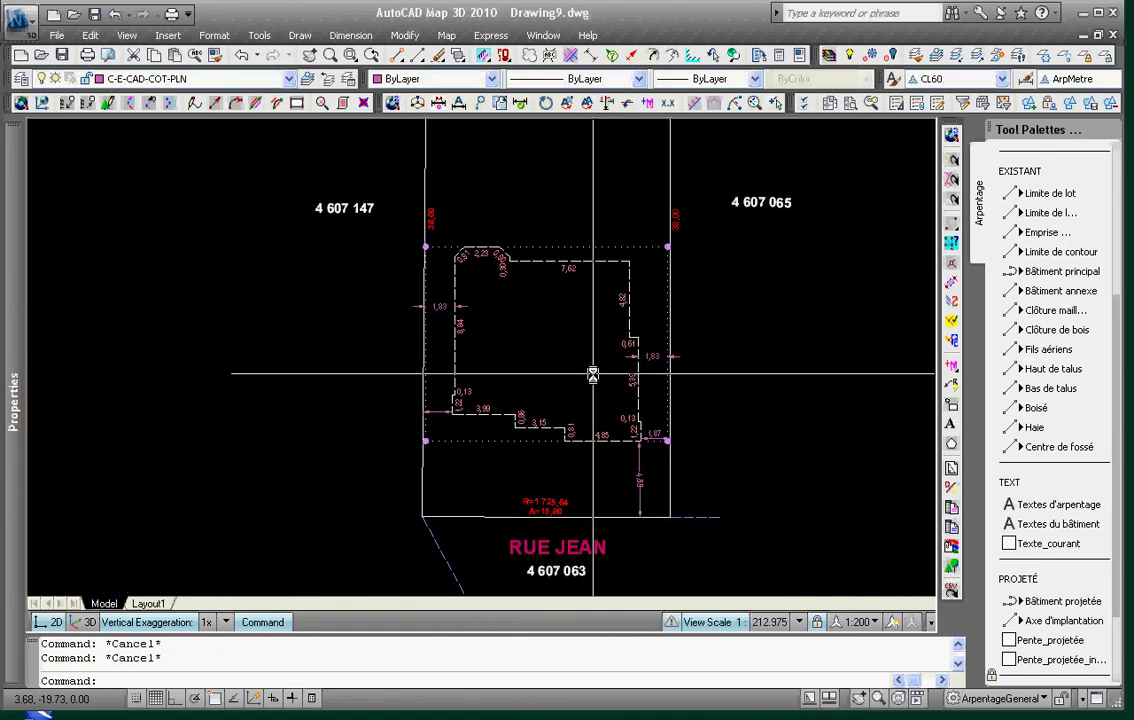
scroll(592, 374, down, 4)
scroll(585, 385, up, 2)
text(m)
key(Return)
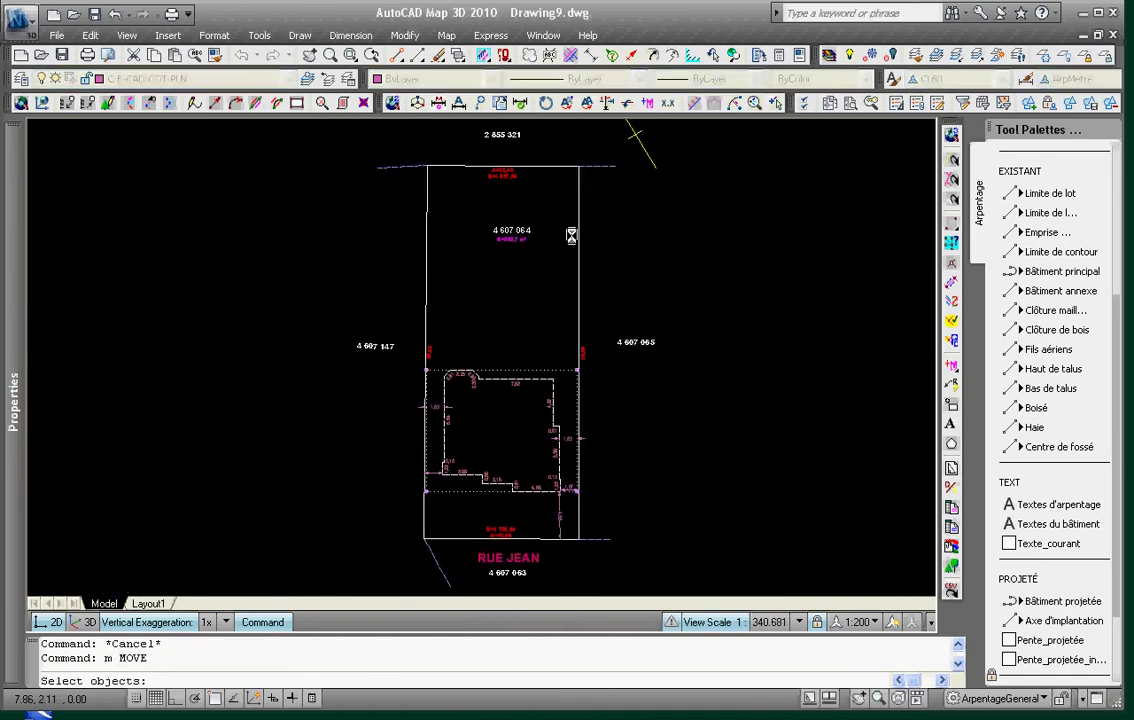
key(Return)
click(536, 233)
click(526, 261)
key(Escape)
key(Escape)
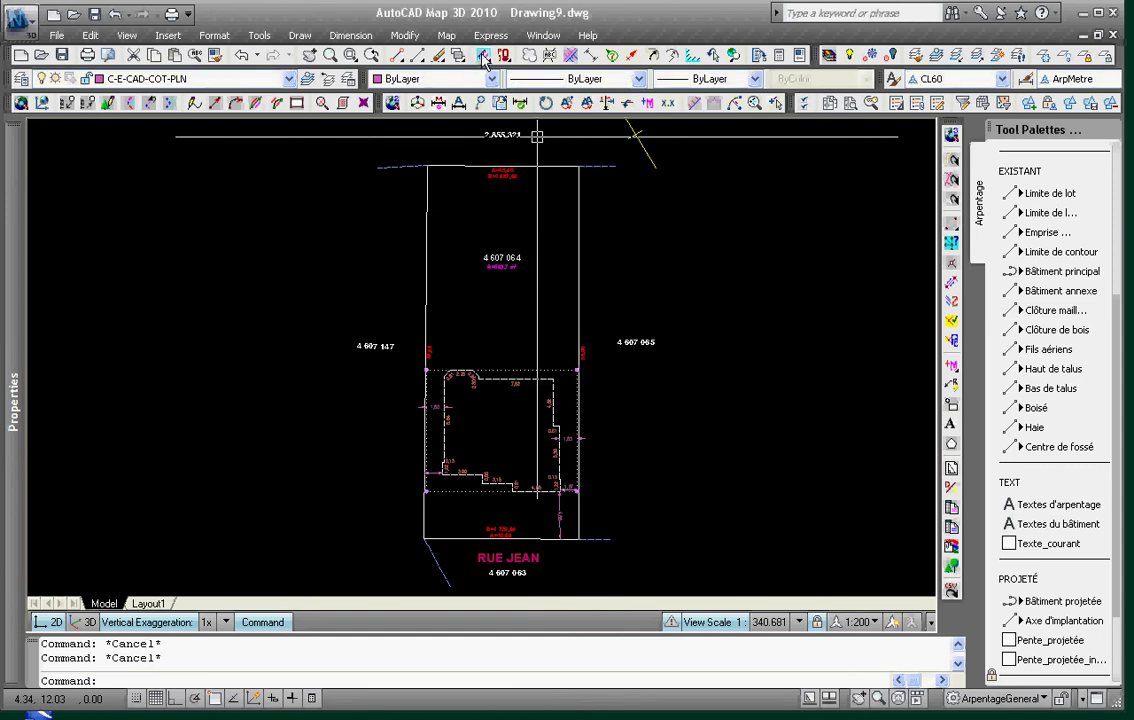
- Add the two-line text MAISON PROJETÉE inside the building with a rotation angle of 90
click(483, 155)
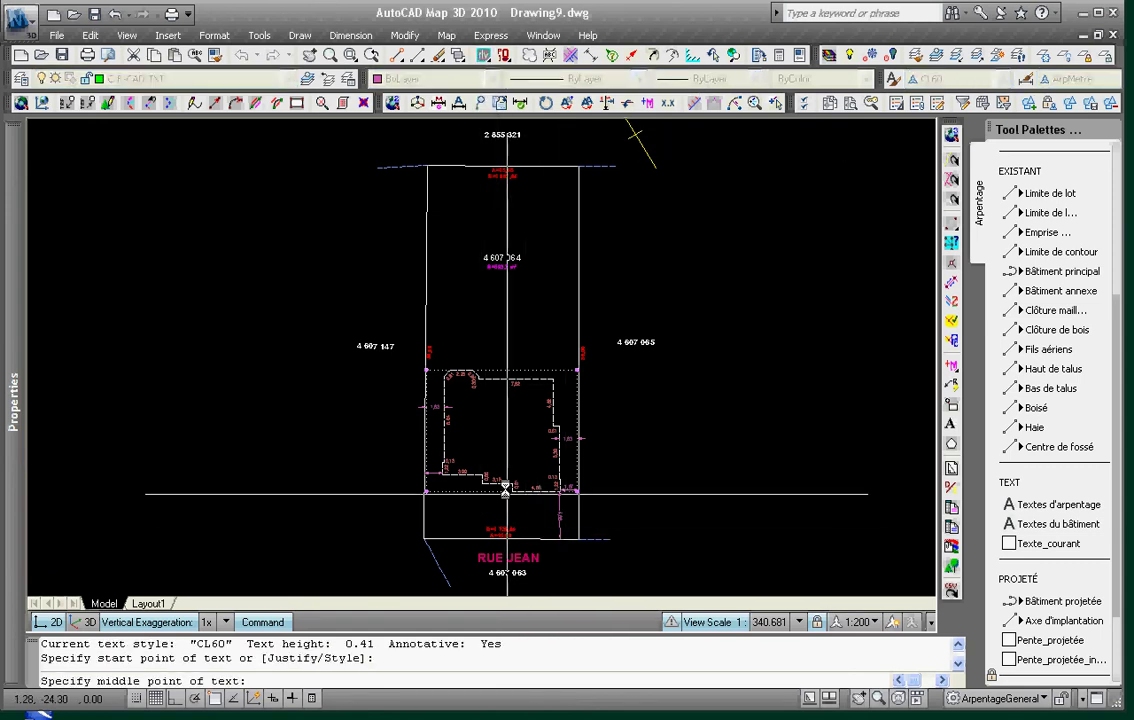
click(483, 435)
text(90)
key(Return)
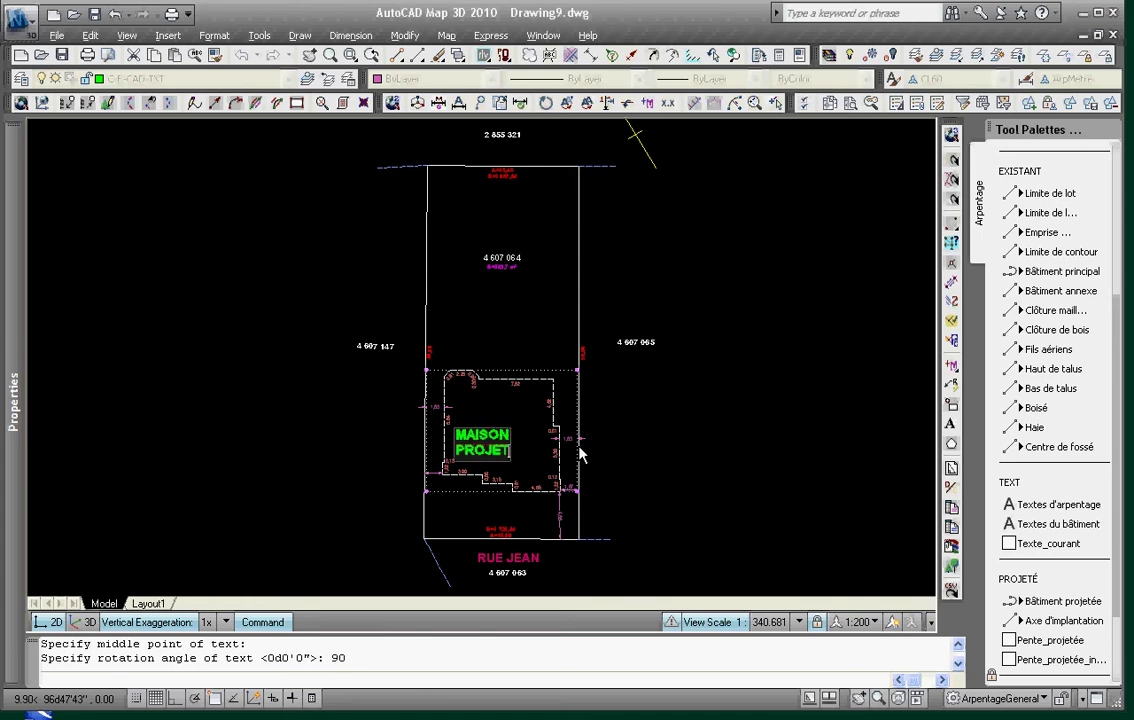
key(Escape)
- Move the MAISON PROJETÉE label to the middle of the building outline
text(m)
key(Return)
scroll(503, 426, up, 4)
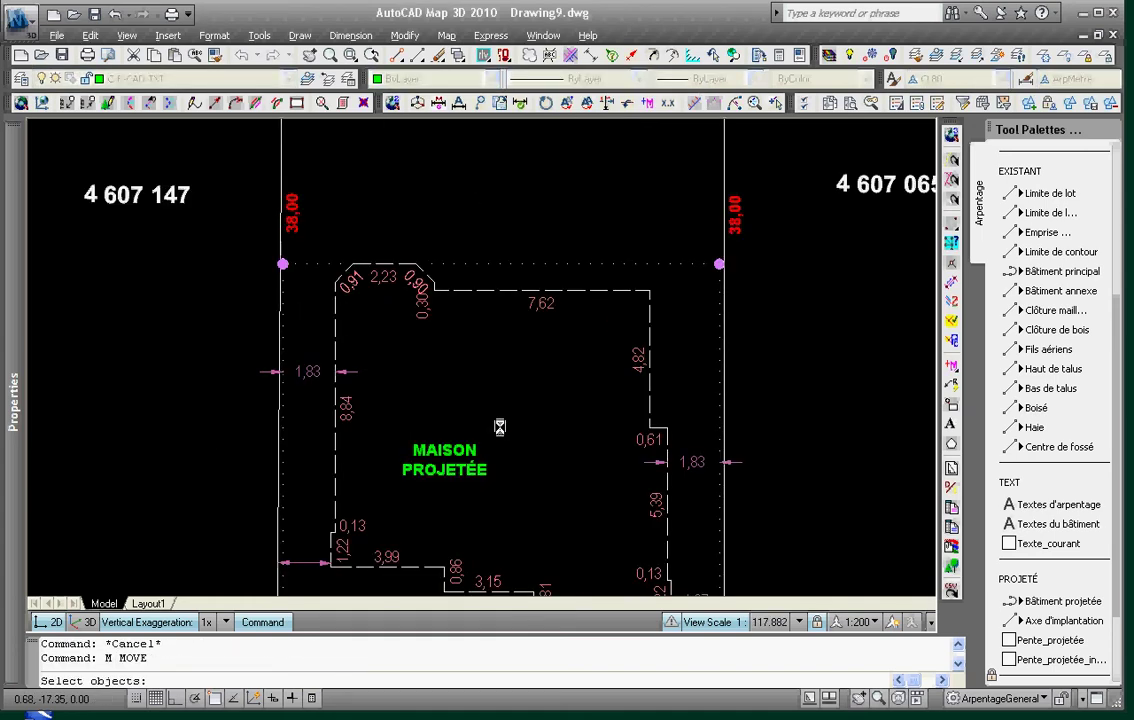
click(400, 440)
click(495, 490)
key(Return)
click(495, 490)
key(Escape)
- Load the Corporatif predefined values in the RLCad variables, pick the segment layer U-P-OCC-BAT from the drawing and accept
scroll(615, 445, down, 4)
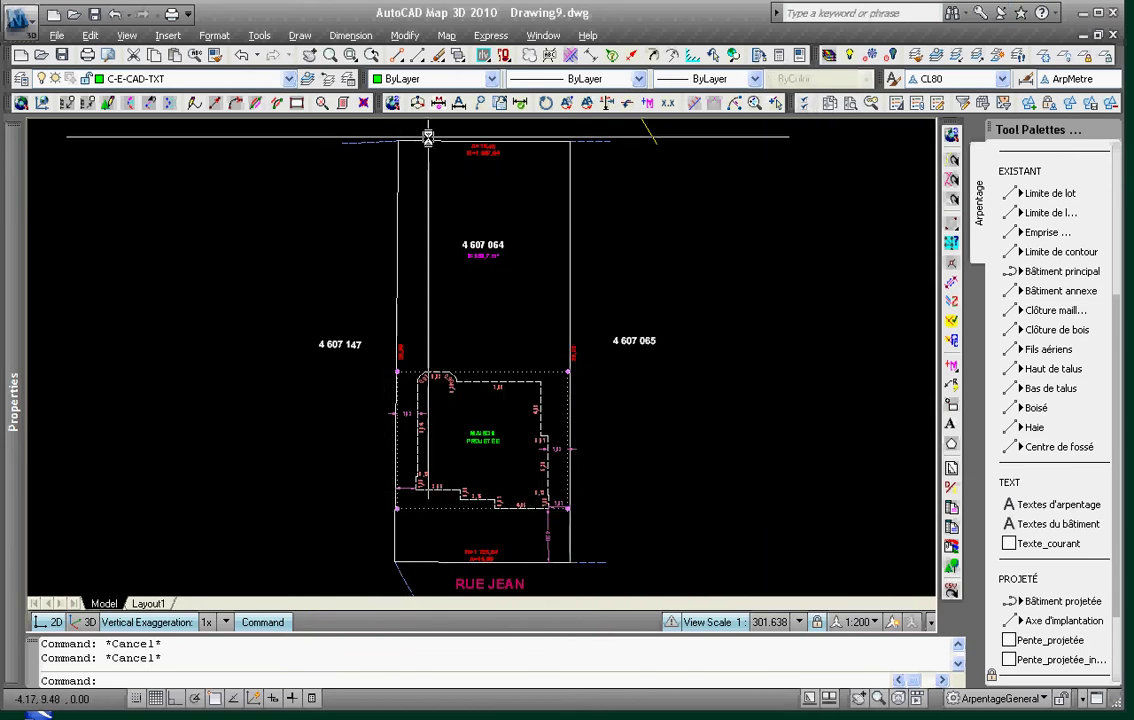
click(393, 103)
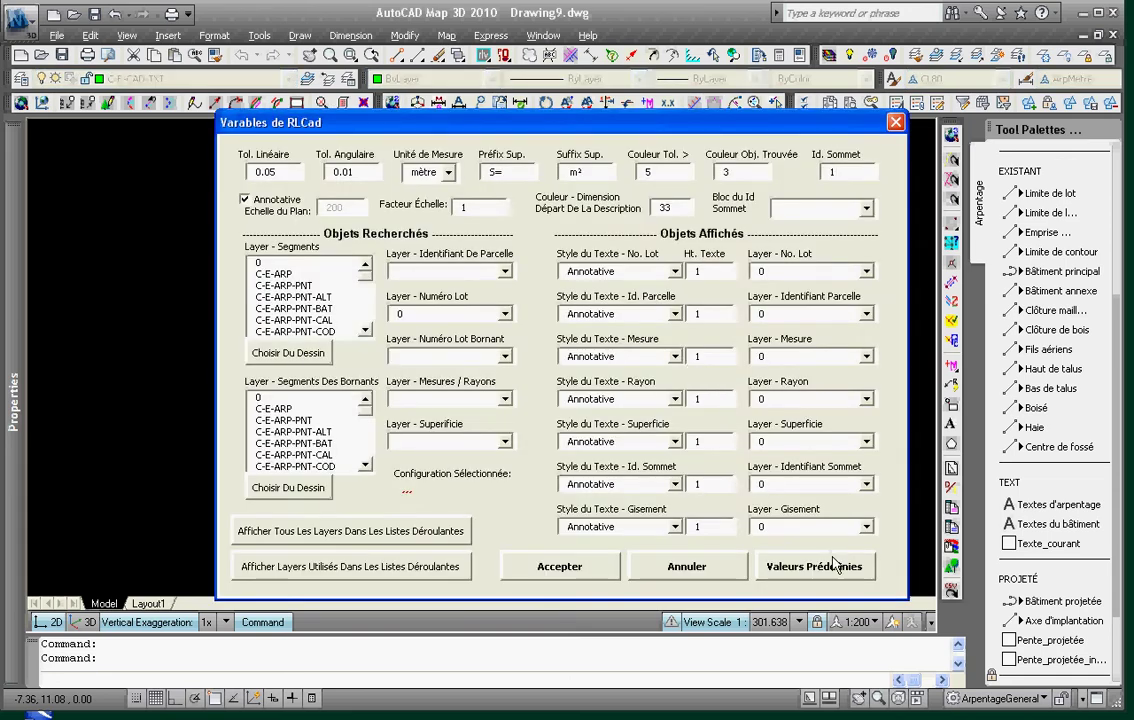
click(836, 565)
click(589, 388)
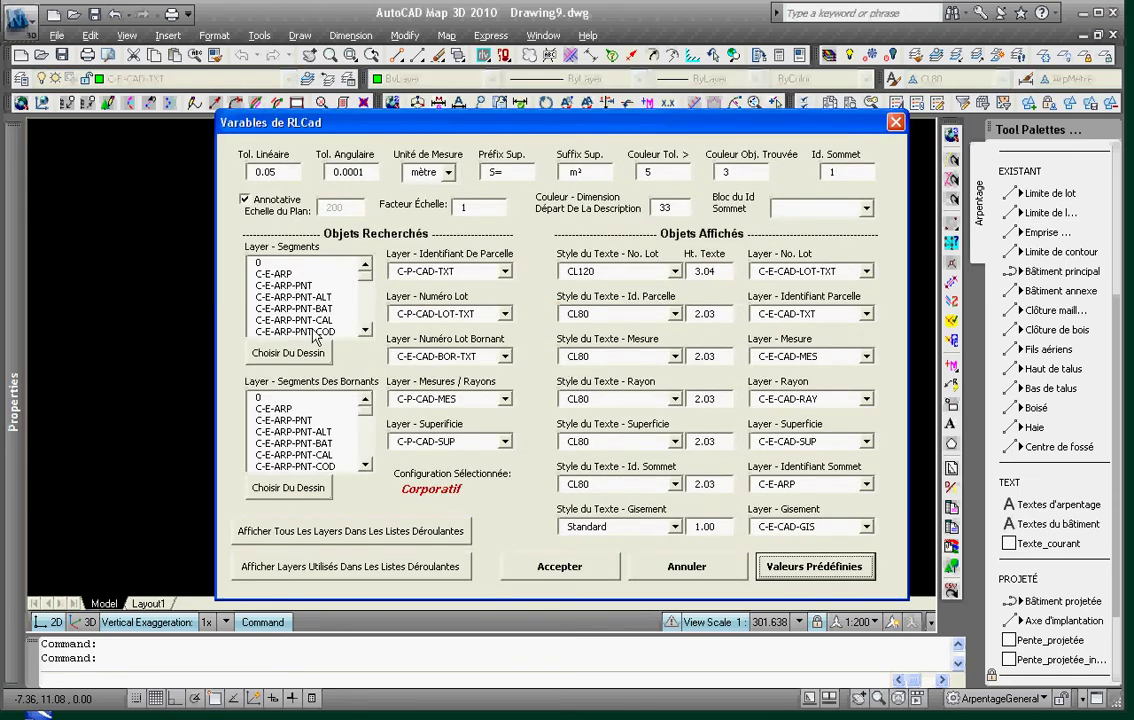
click(292, 352)
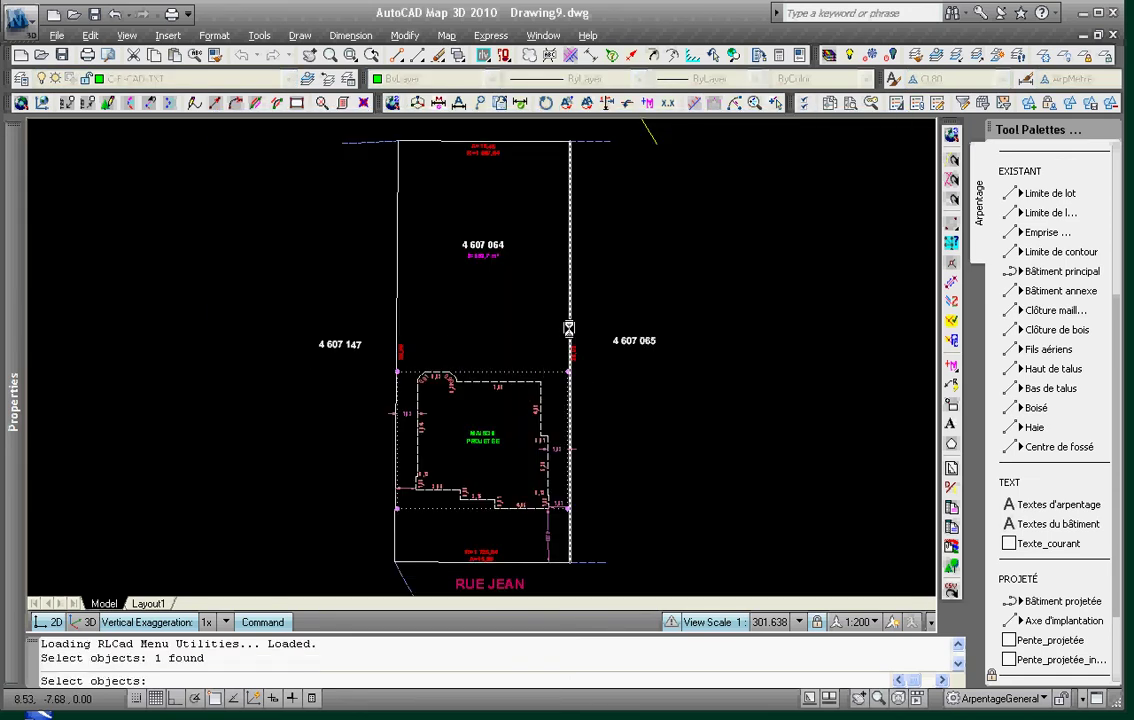
click(540, 394)
right_click(623, 444)
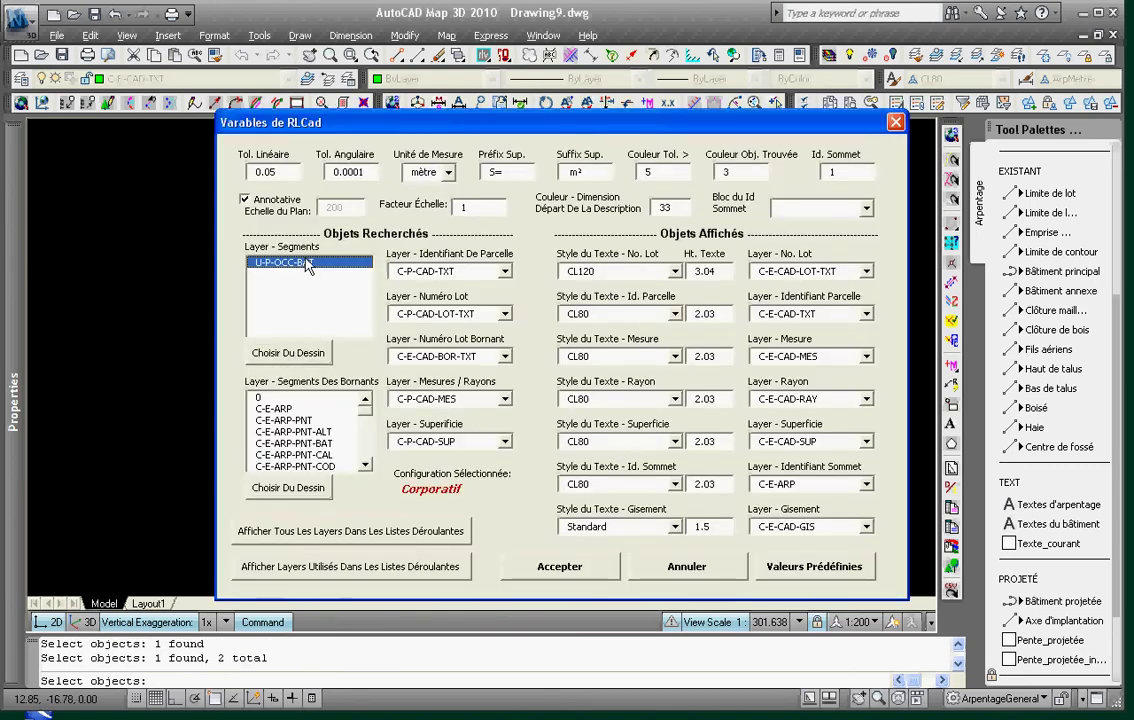
click(571, 567)
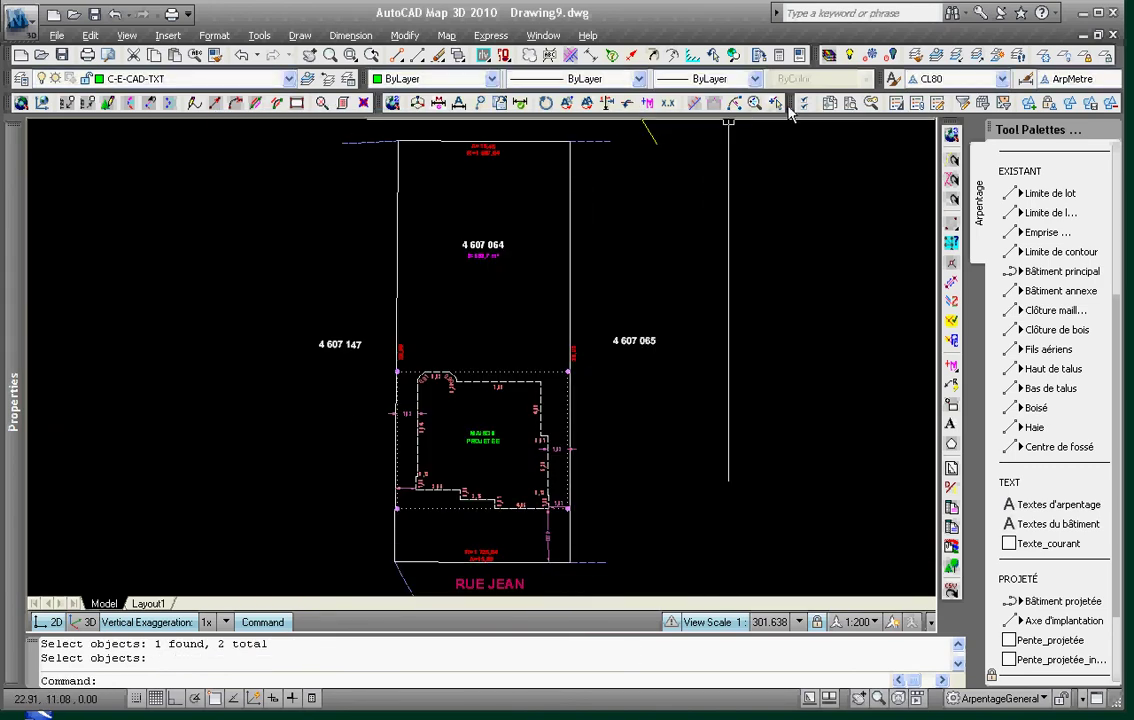
- Number the vertices of the projected building and the implantation rectangle with the RLCad vertex identification command
click(419, 104)
click(561, 380)
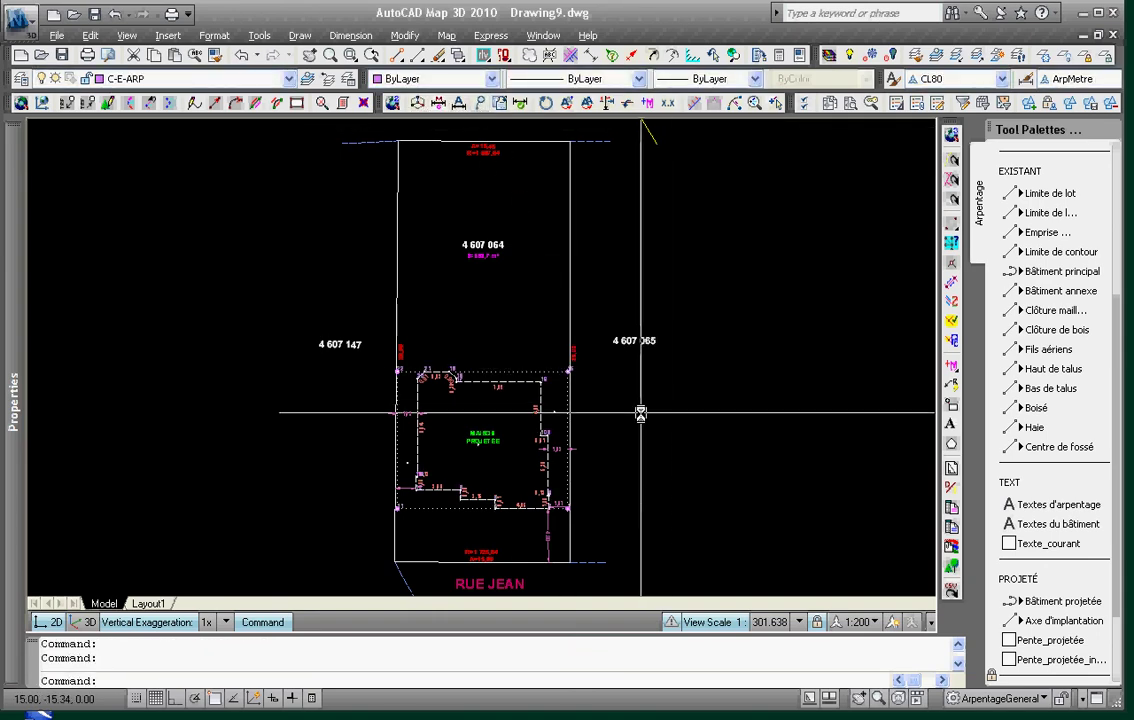
scroll(554, 392, up, 8)
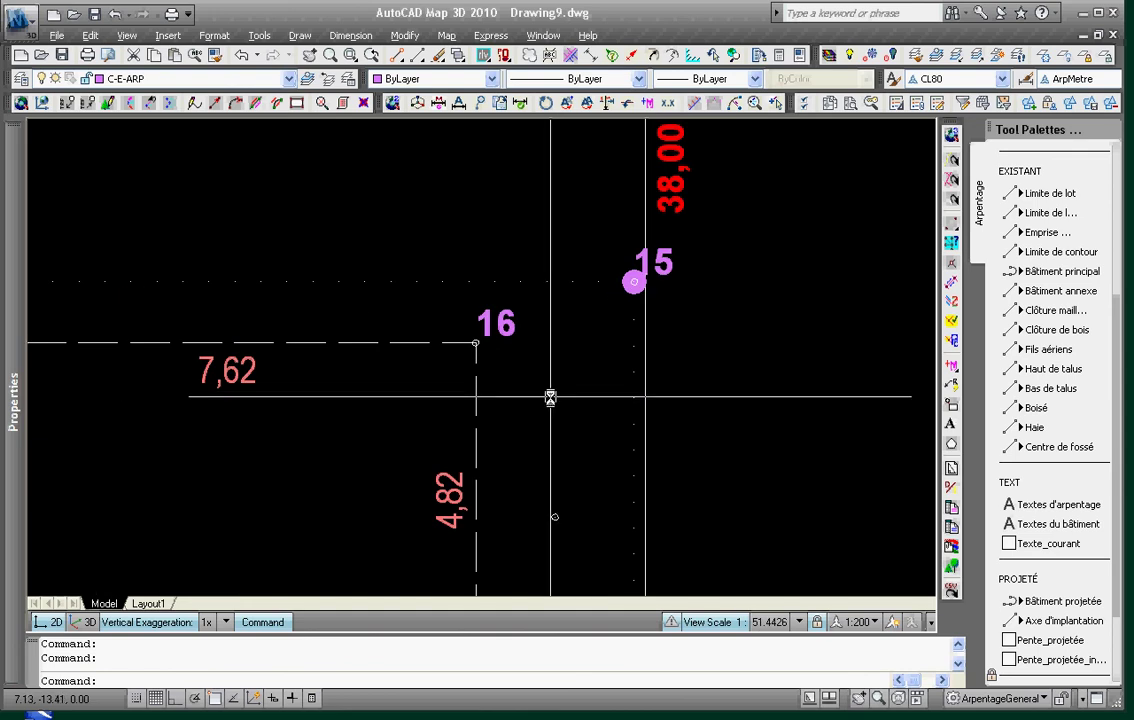
- Switch to the C:\DWG folder, open Drawing9~rlcad.asc in WordPad to review the numbered point coordinates, close it and return to AutoCAD
scroll(554, 392, down, 8)
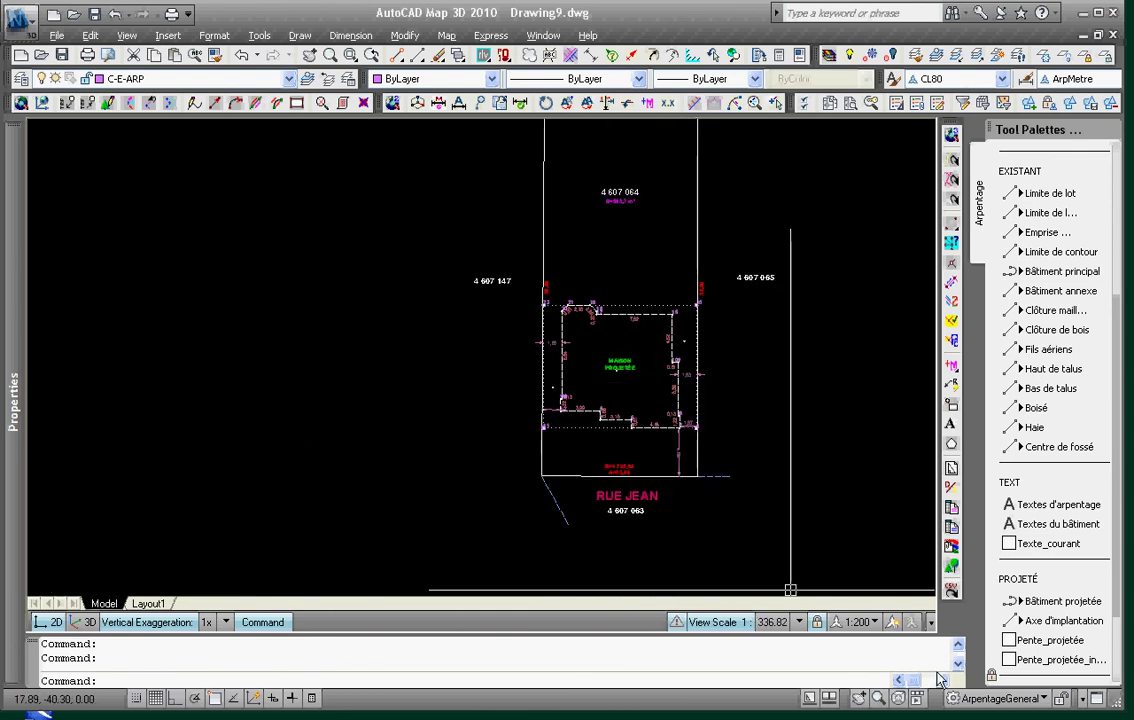
key(alt+Tab)
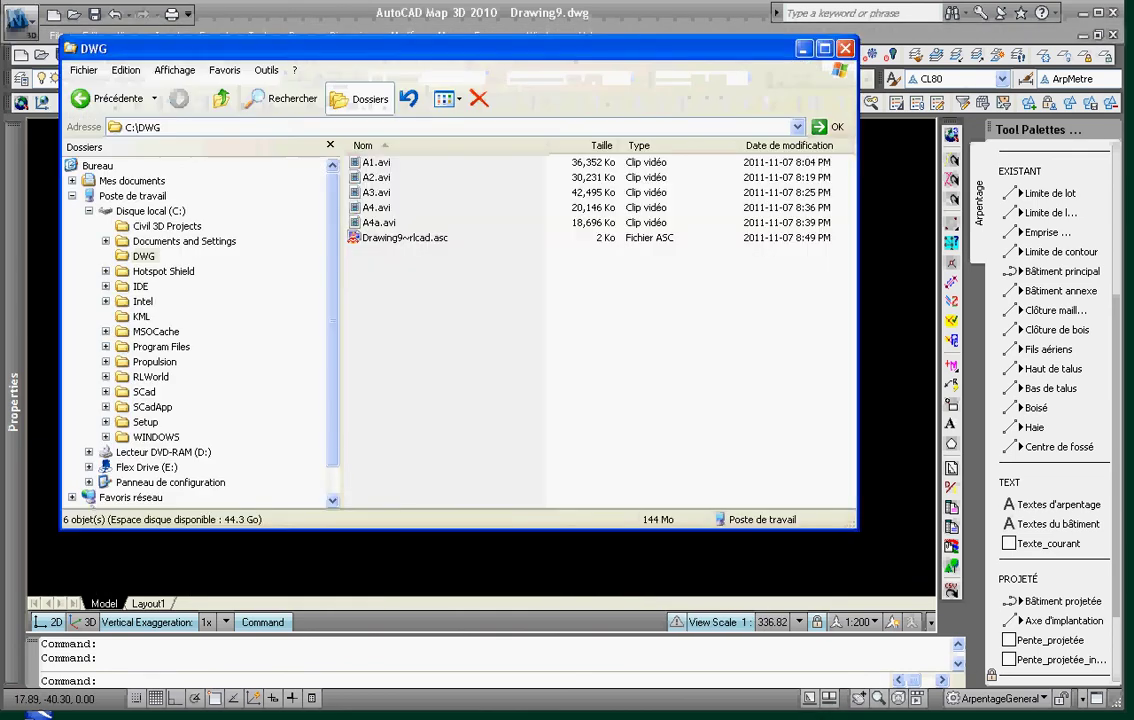
double_click(359, 240)
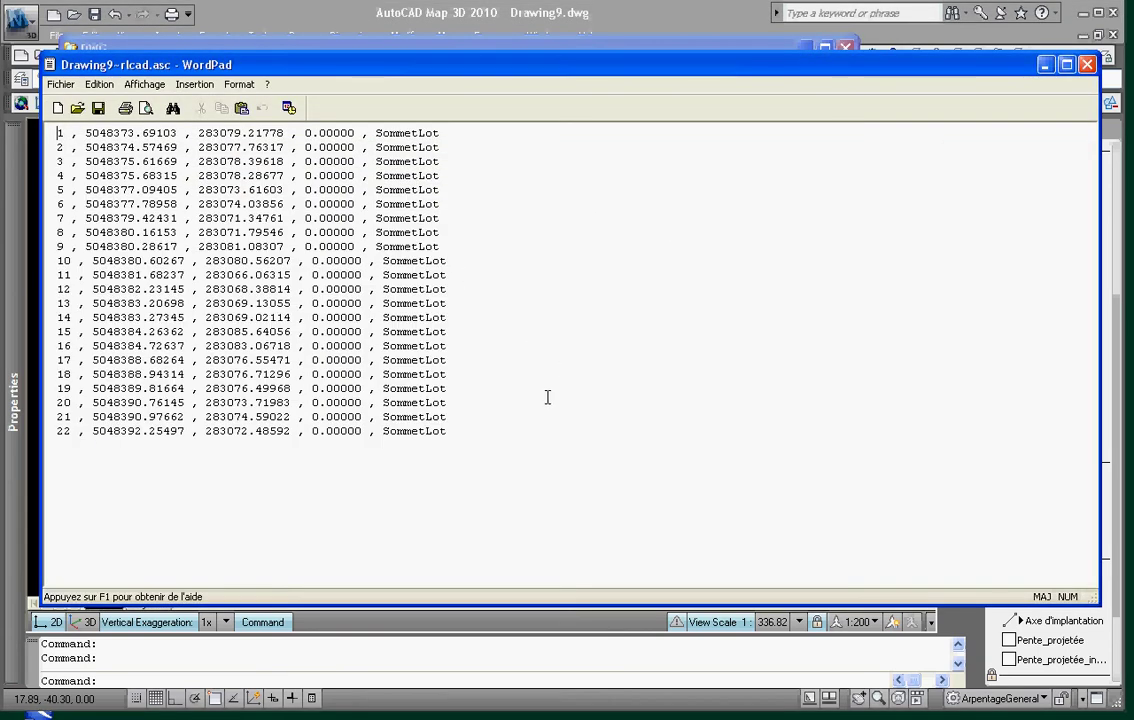
click(1087, 64)
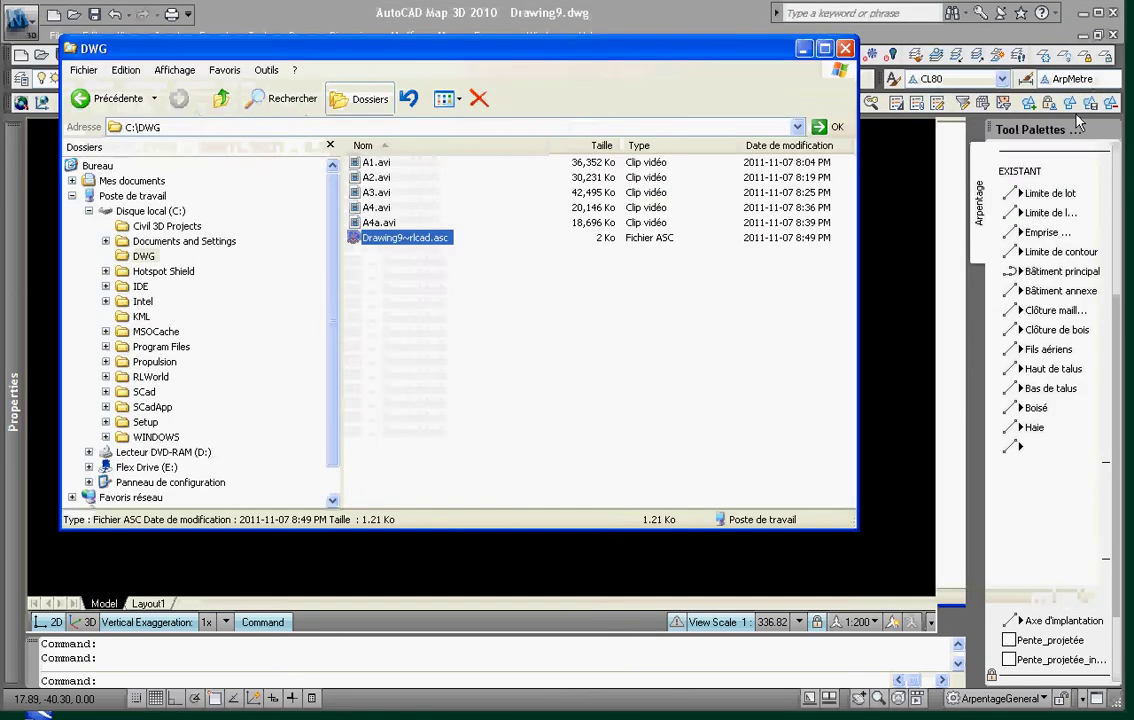
click(893, 527)
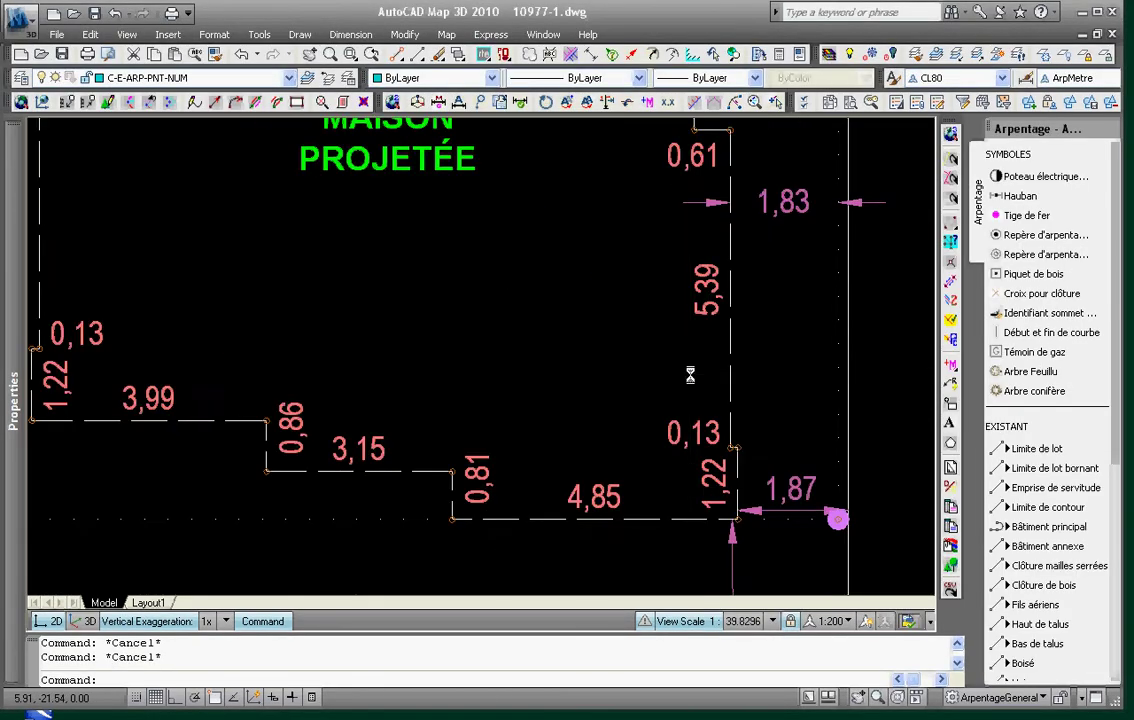
- Examine the projected building's vertex points, implantation rods and offset dimensions in drawing 10977-1.dwg, up close and over the whole lot
scroll(737, 449, up, 2)
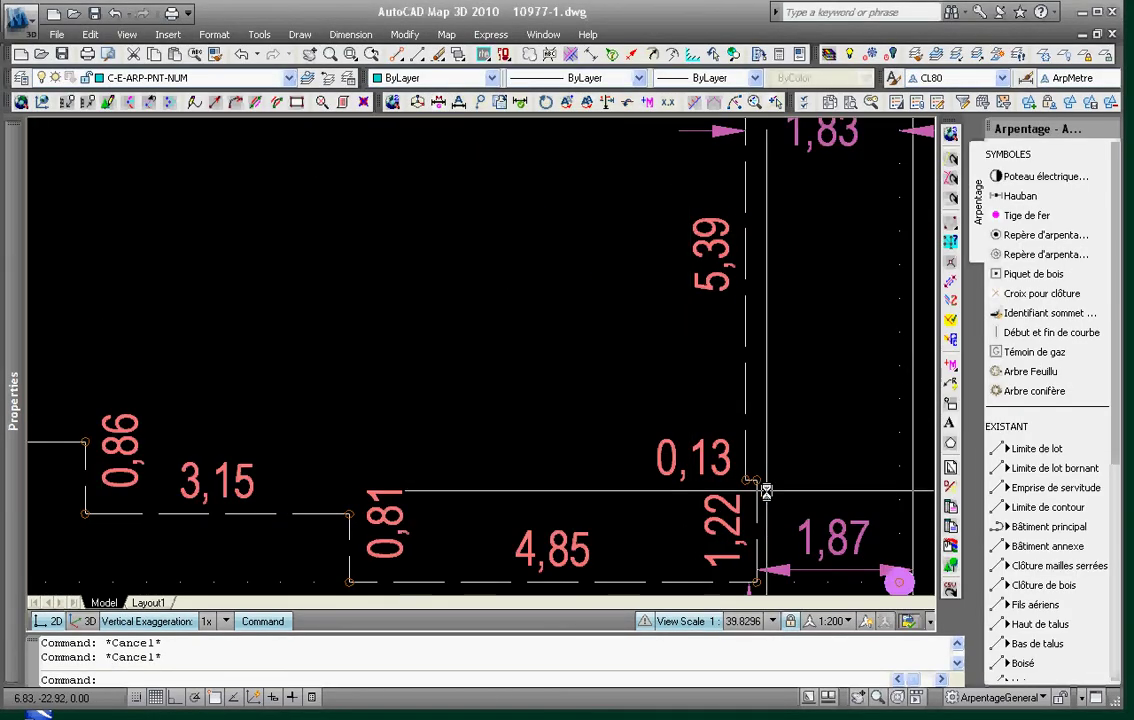
scroll(737, 449, up, 1)
scroll(810, 499, up, 1)
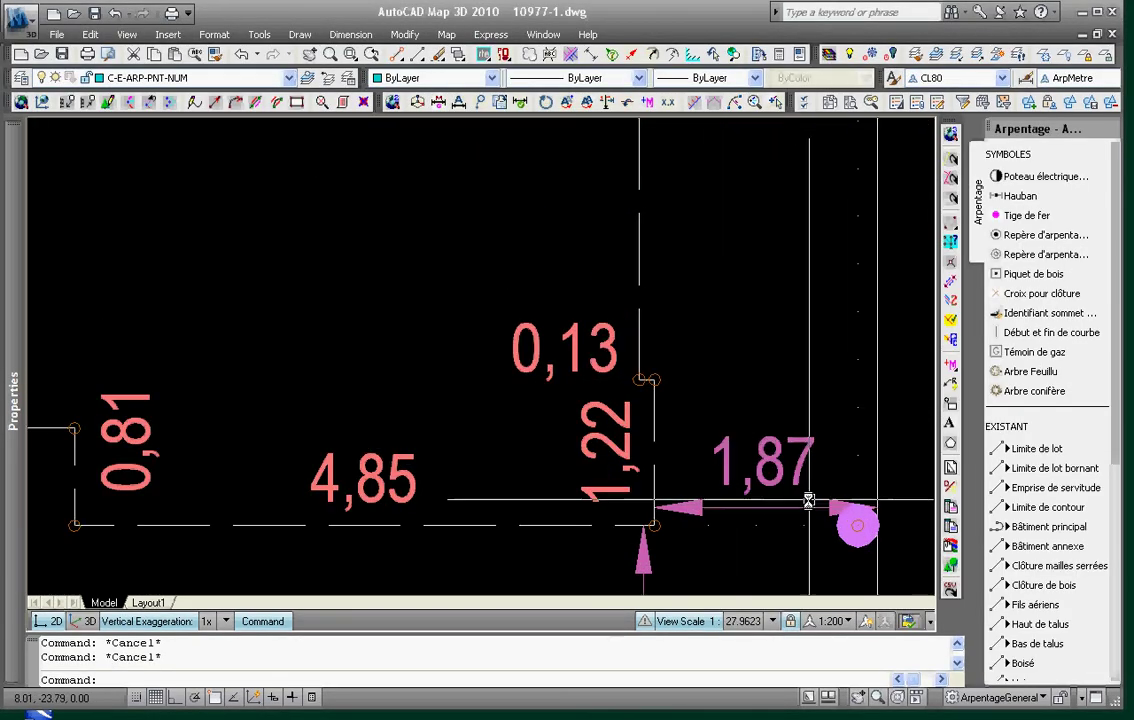
scroll(790, 500, down, 3)
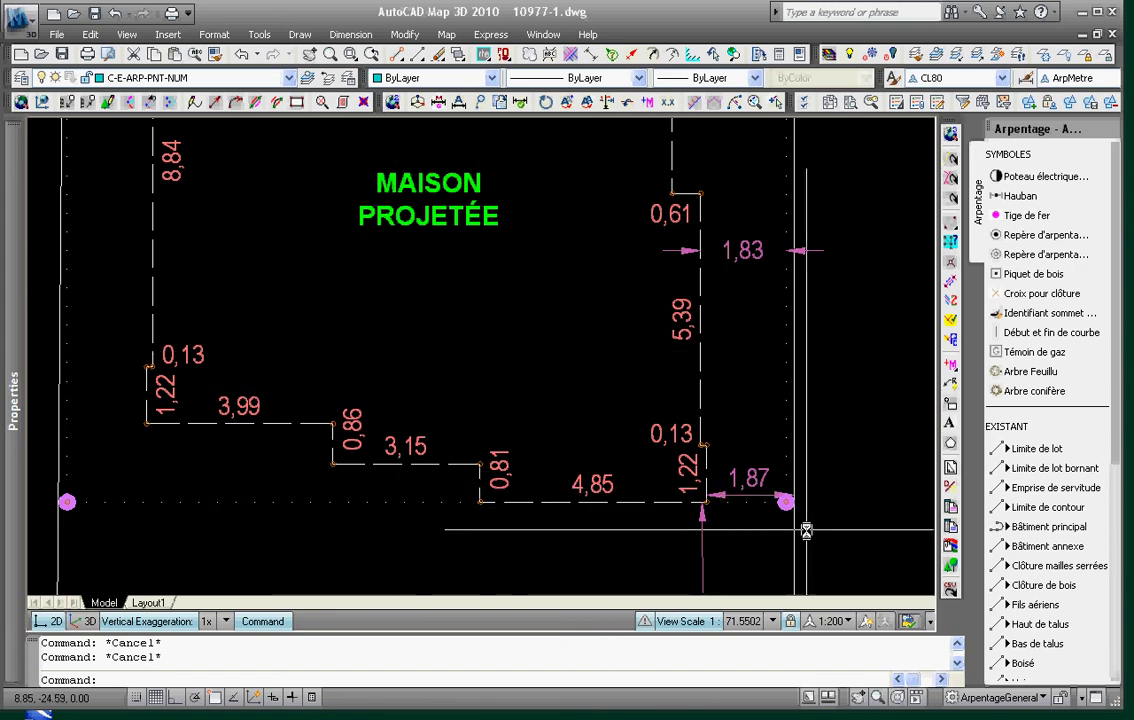
scroll(795, 510, up, 5)
scroll(797, 482, down, 1)
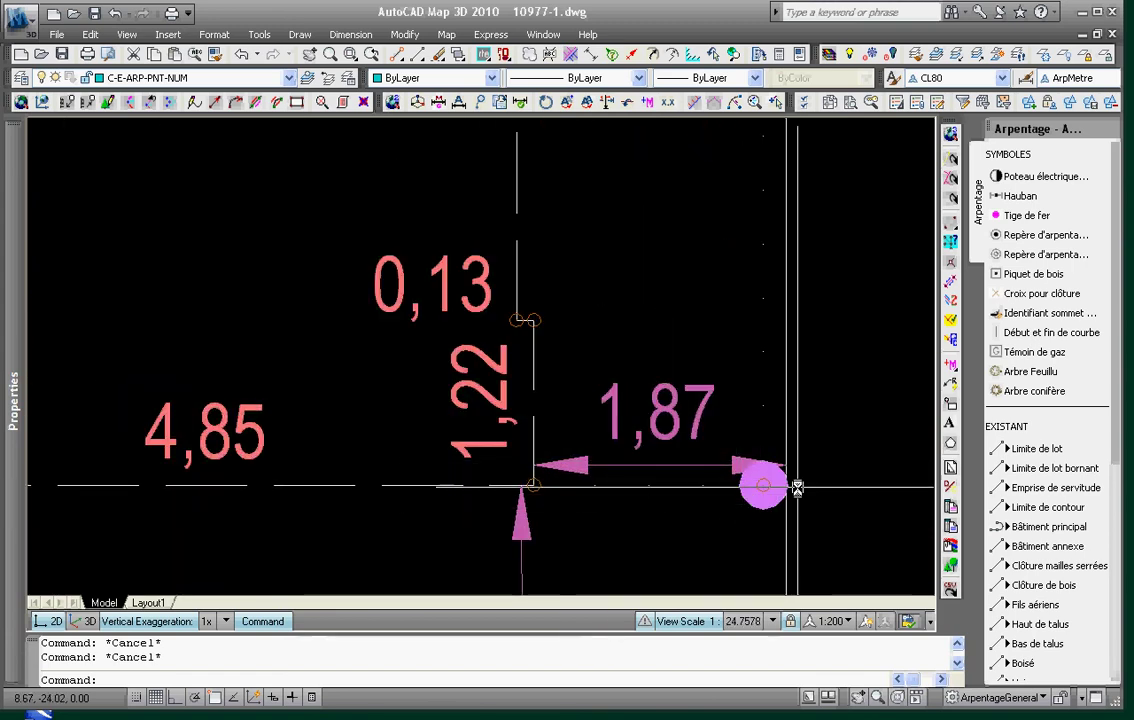
scroll(818, 456, down, 5)
scroll(802, 418, down, 2)
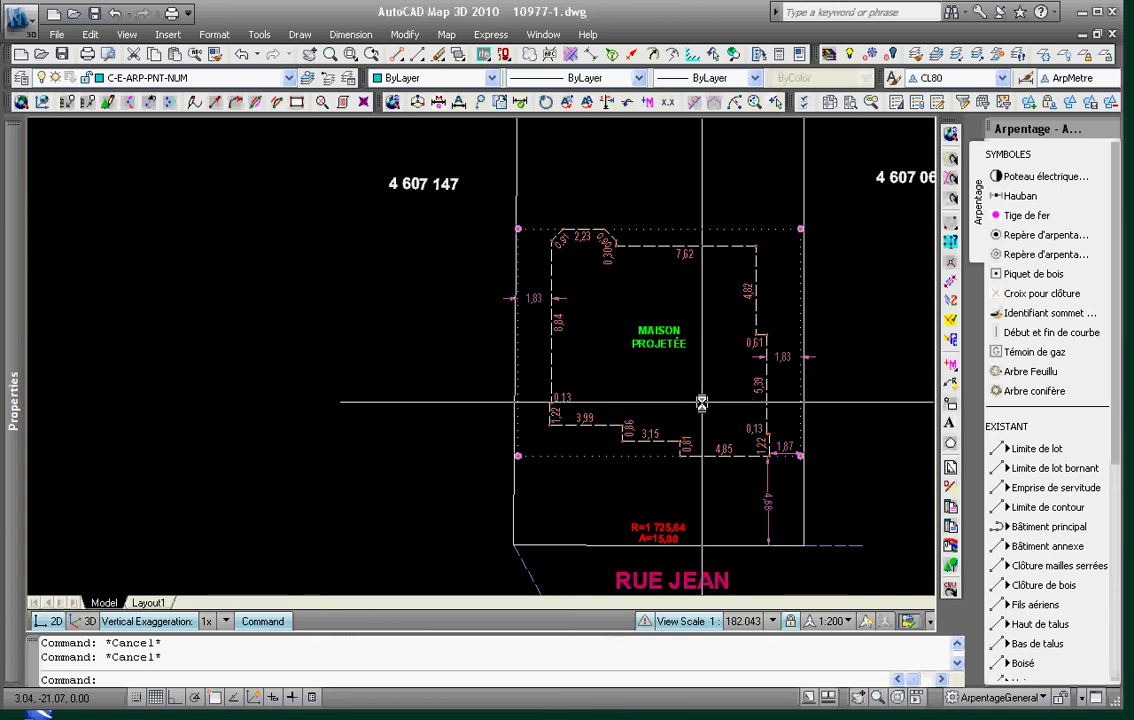
scroll(690, 395, down, 2)
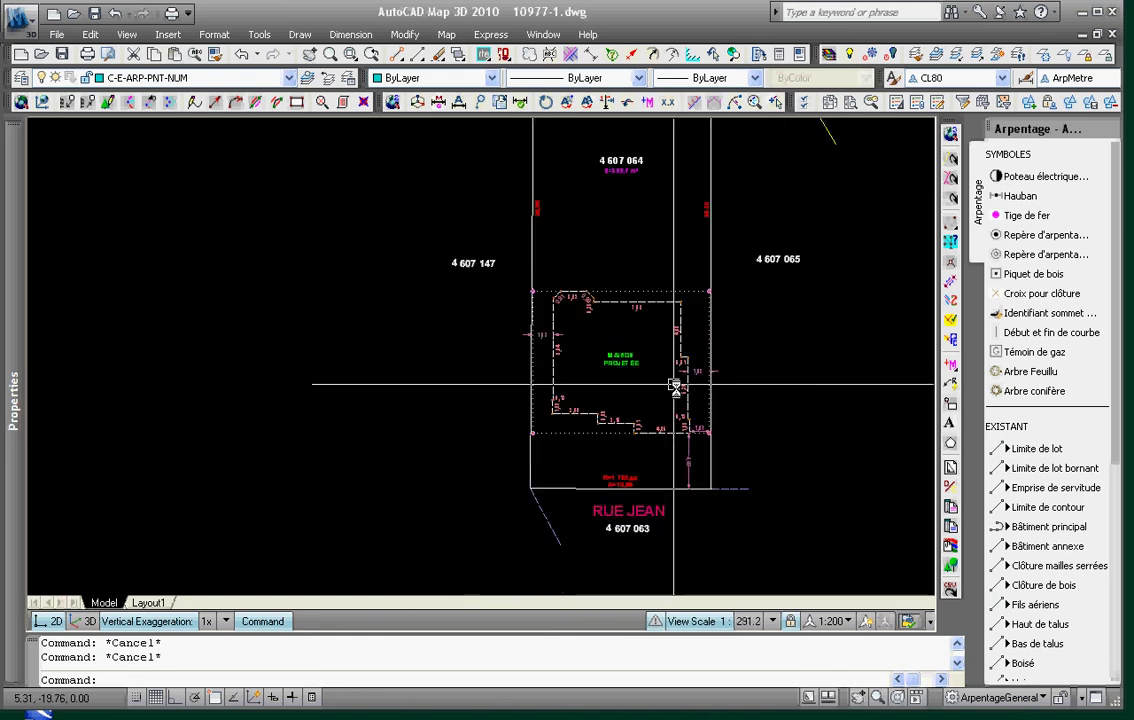
scroll(650, 330, down, 2)
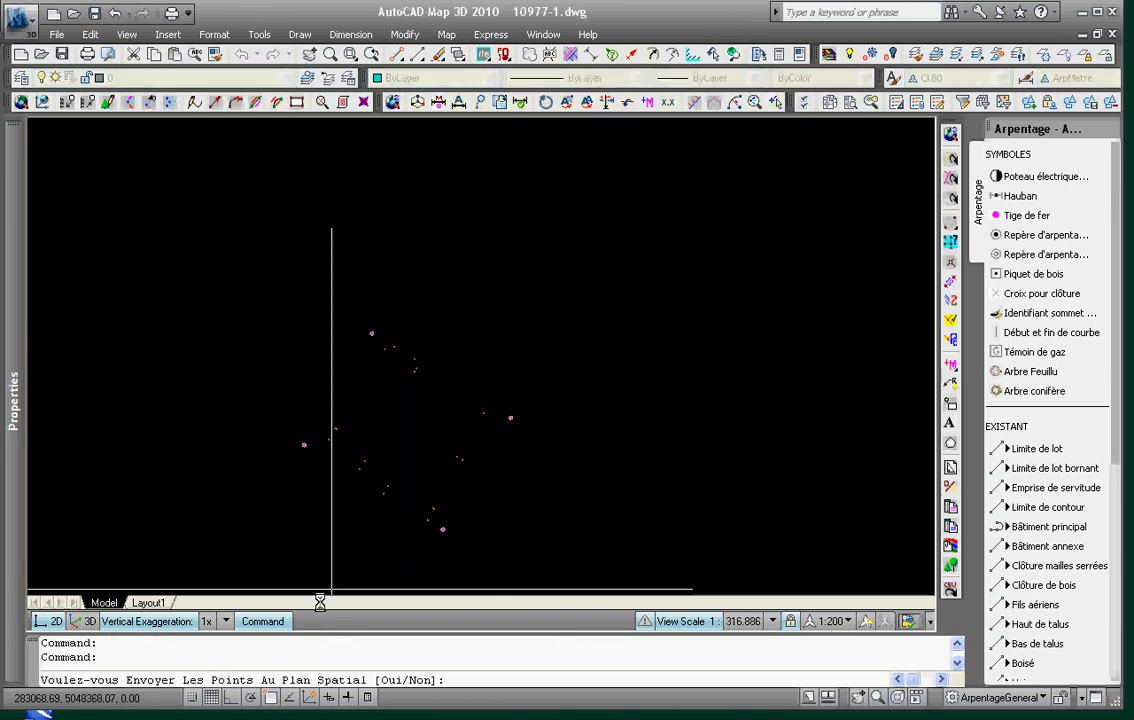
- Send the points to the spatial plan (Oui), and decline sending the calculation and the field survey (Non)
text(o)
key(Return)
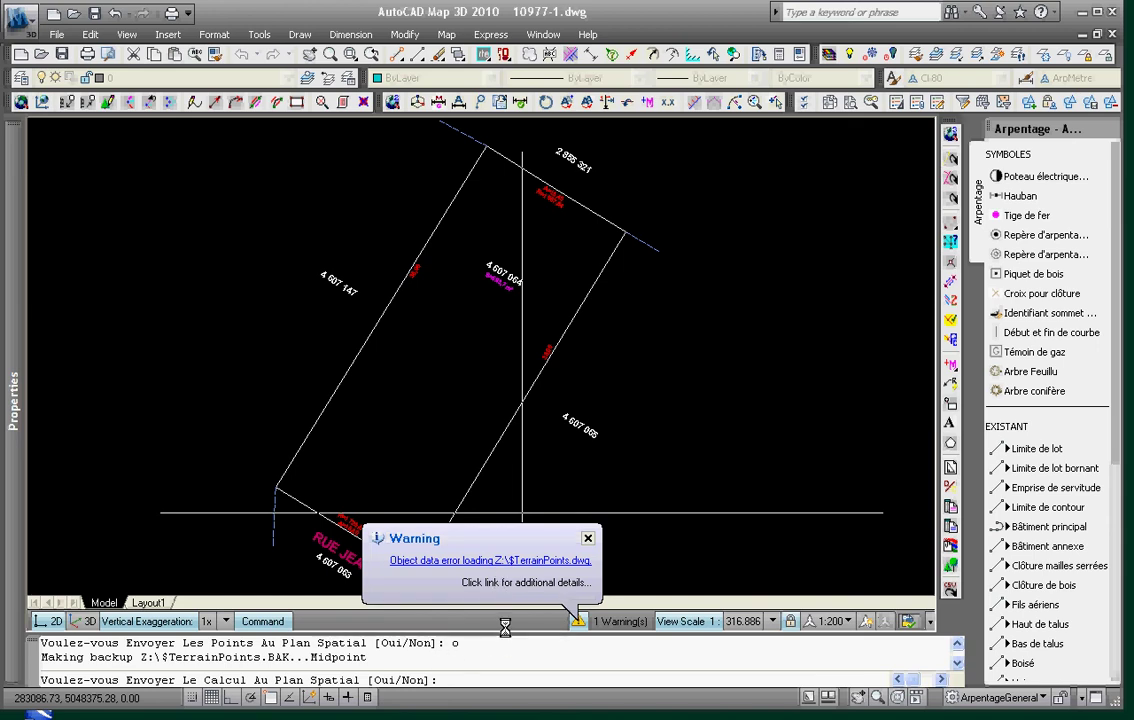
text(n)
key(Return)
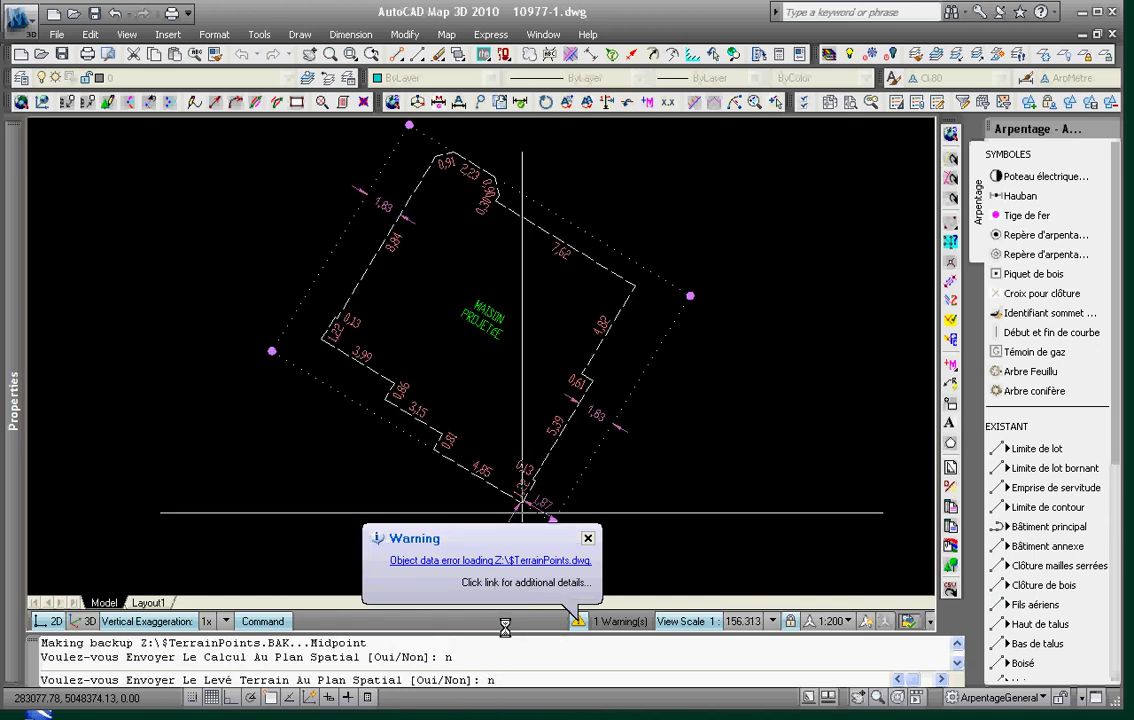
text(n)
key(Return)
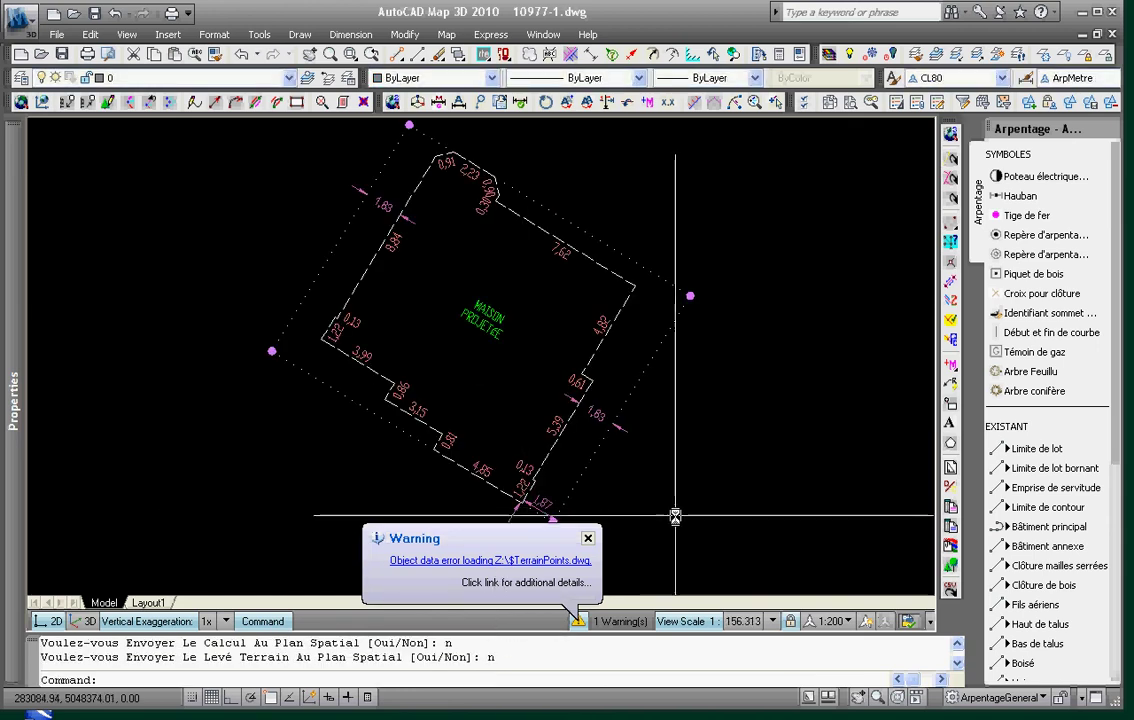
click(750, 505)
key(Escape)
scroll(792, 412, down, 2)
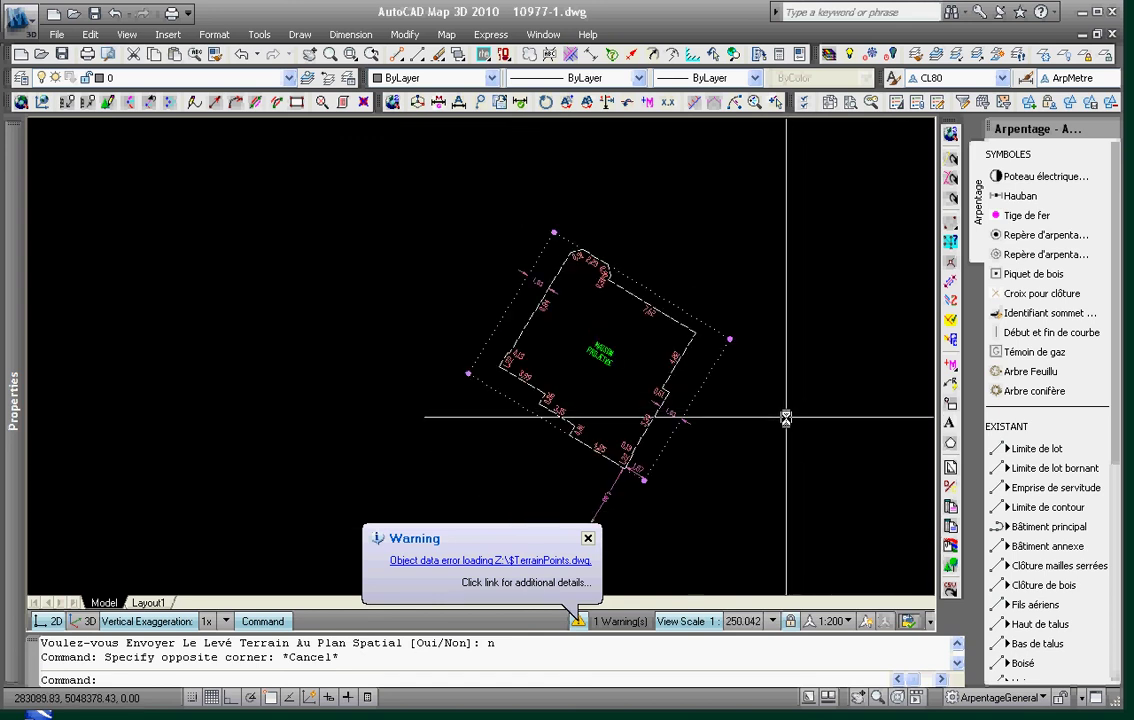